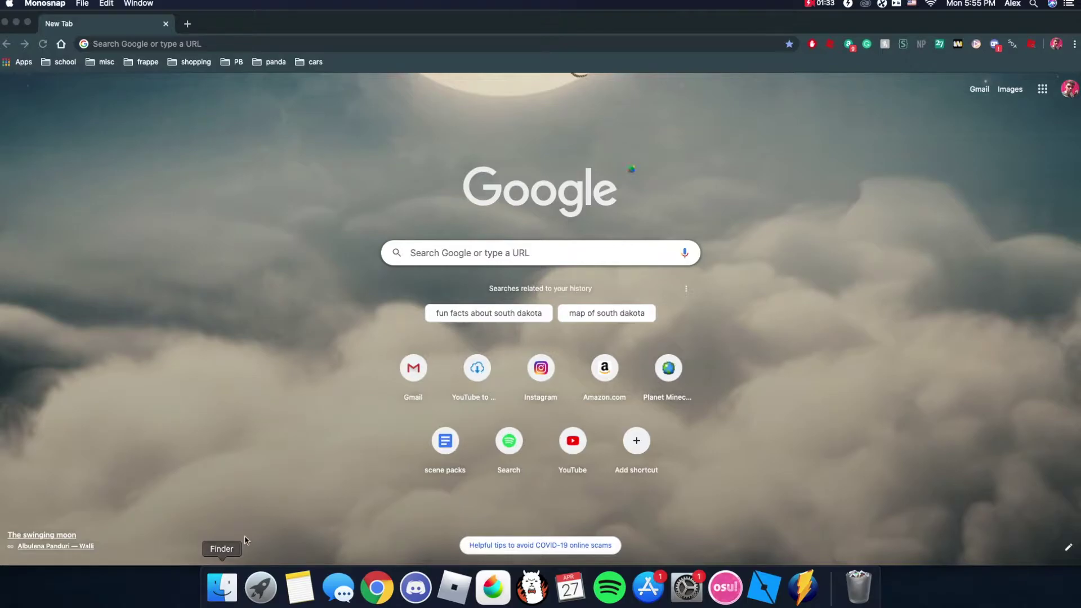
# Open Roblox Studio, ignore the auto-recovered file and create a new place from the Baseplate template.
pyautogui.click(765, 587)
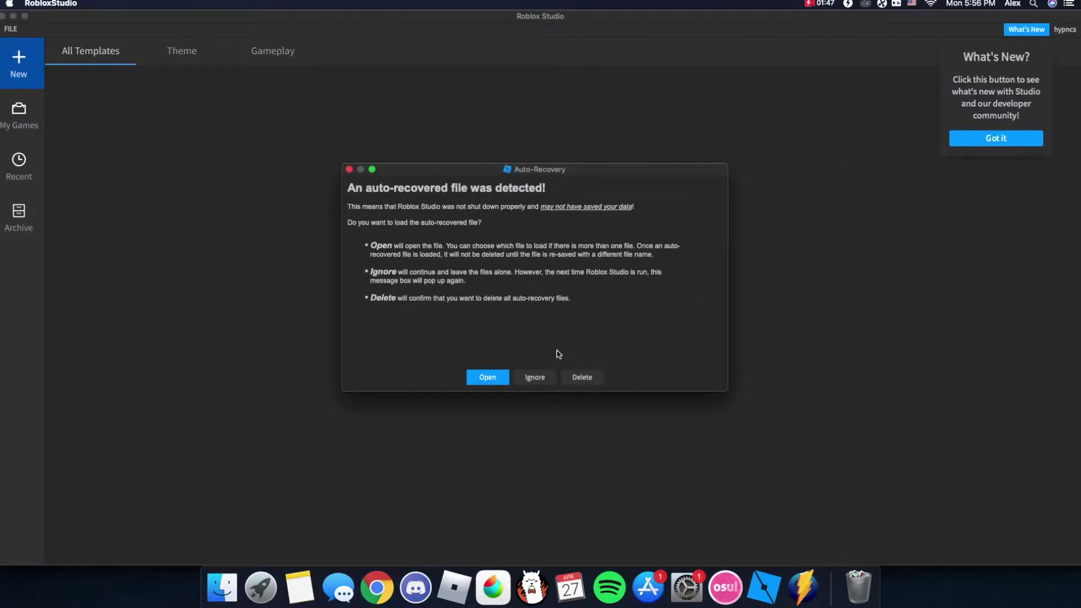
pyautogui.click(534, 378)
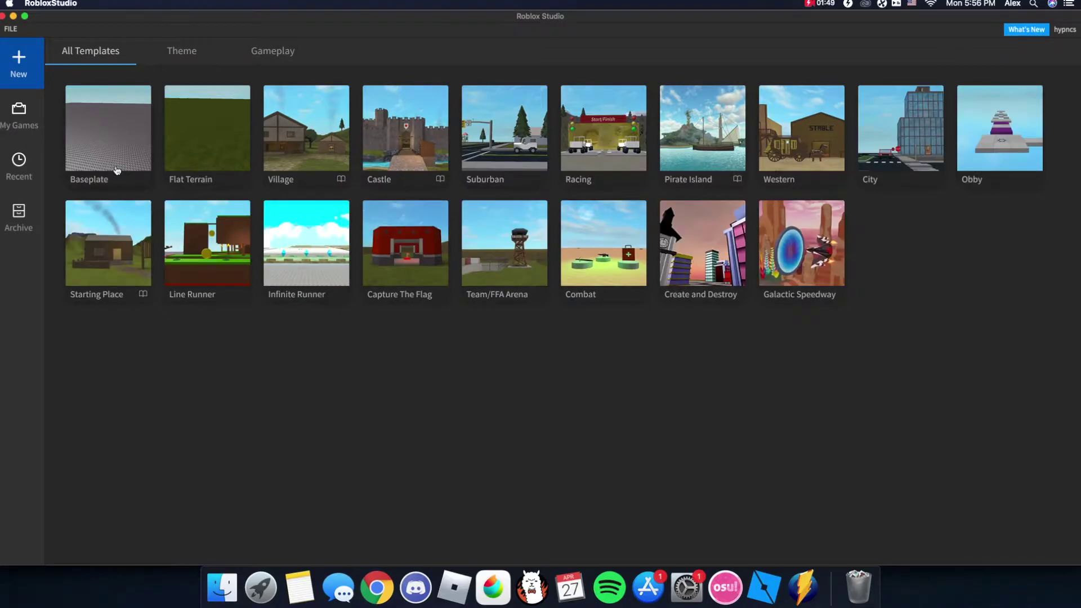
pyautogui.click(117, 170)
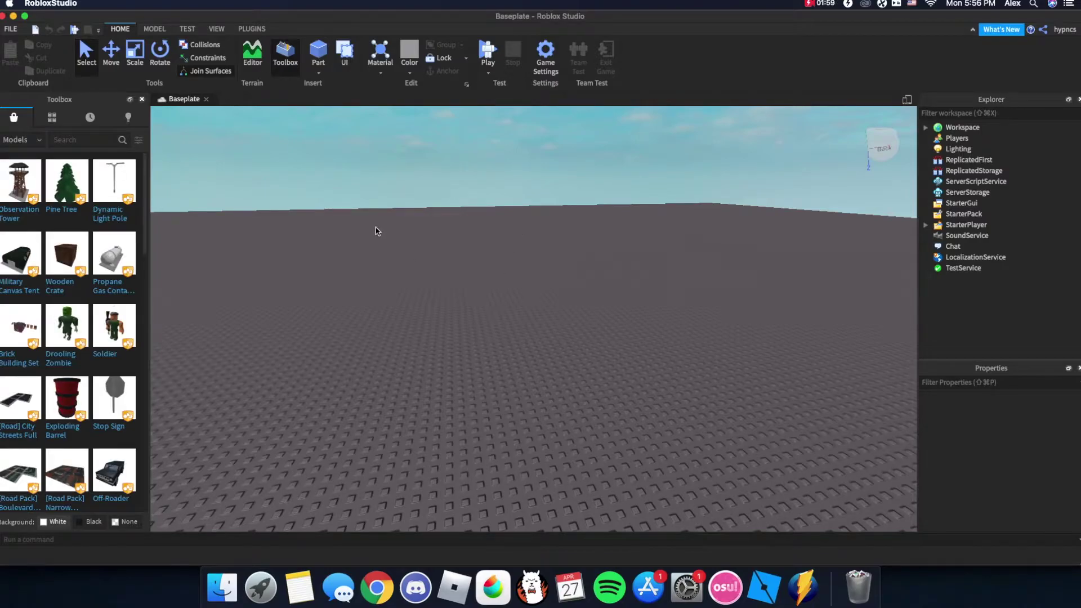
# Spawn an R6 character at the origin with the Load Character plugin, using the avatar's username.
pyautogui.click(252, 29)
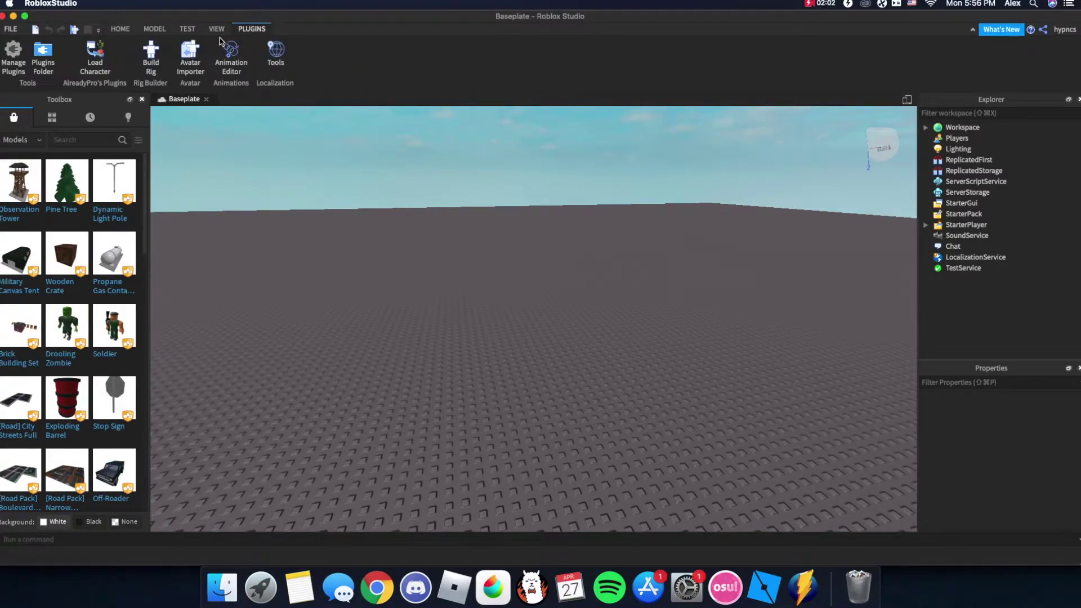
pyautogui.click(94, 56)
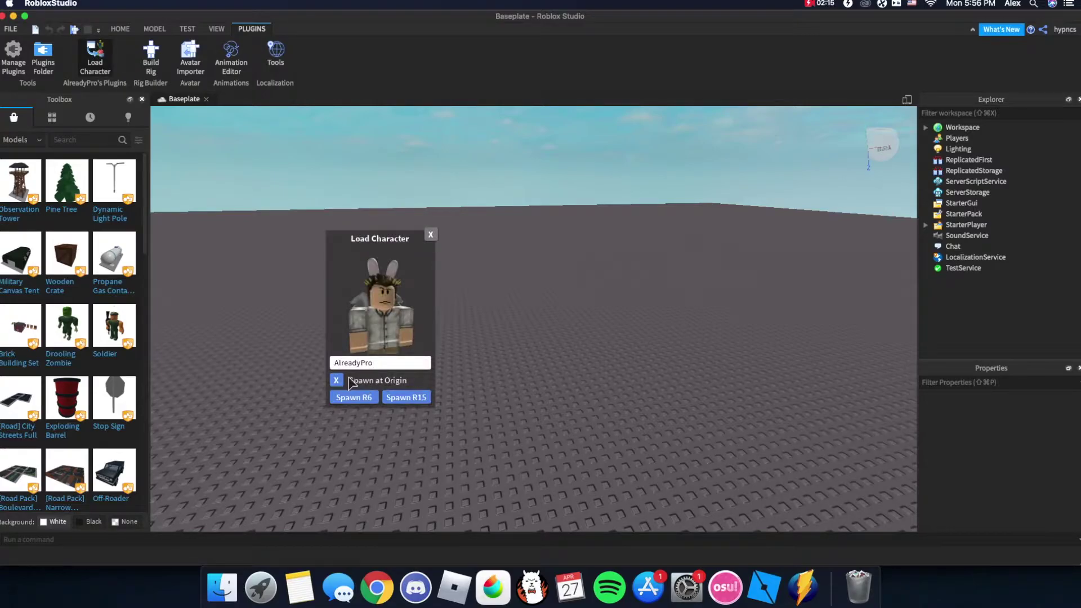
pyautogui.click(374, 363)
pyautogui.click(374, 367)
pyautogui.click(374, 365)
pyautogui.press('BackSpace')
pyautogui.write('hypncs')
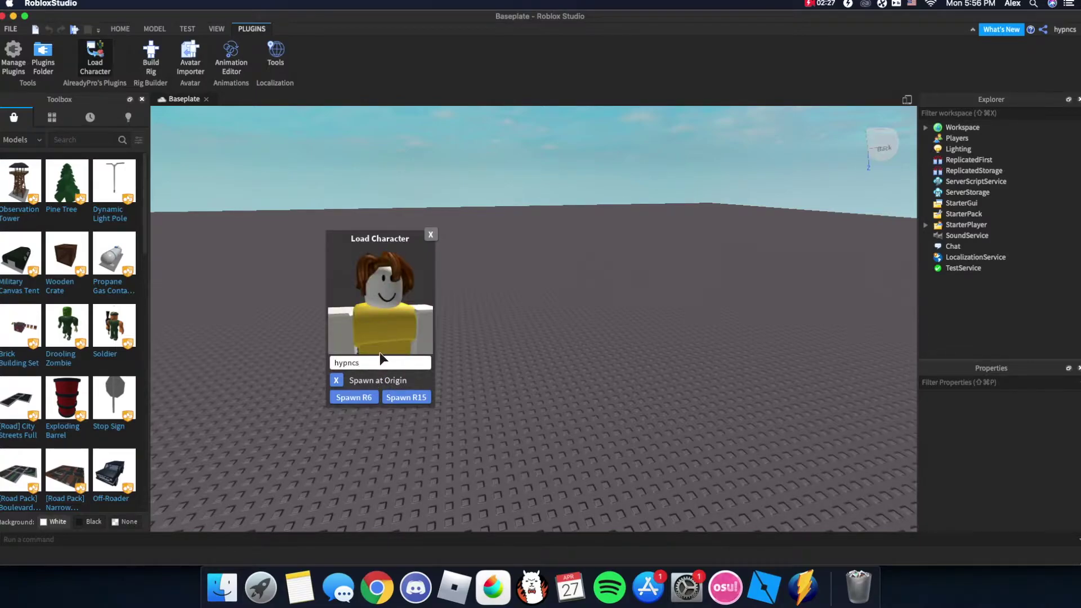
pyautogui.doubleClick(359, 364)
pyautogui.write('hypncs')
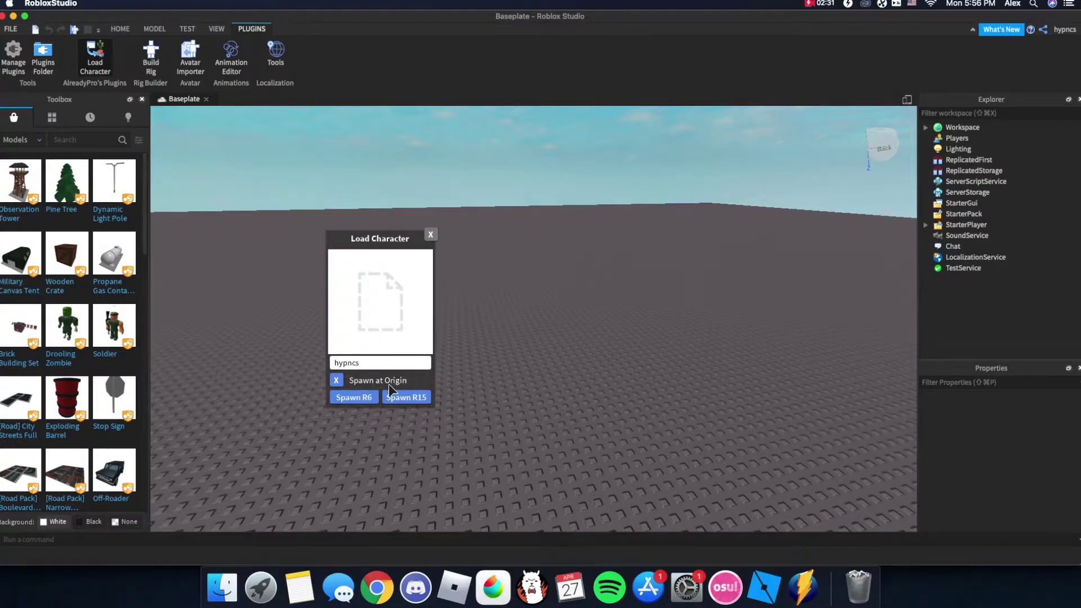
pyautogui.click(400, 398)
pyautogui.click(430, 233)
# Examine the spawned character up close from the front.
pyautogui.click(543, 238)
pyautogui.scroll(8, 541, 249)
pyautogui.scroll(3, 540, 249)
pyautogui.scroll(-4, 541, 251)
pyautogui.click(540, 251)
pyautogui.scroll(4, 563, 252)
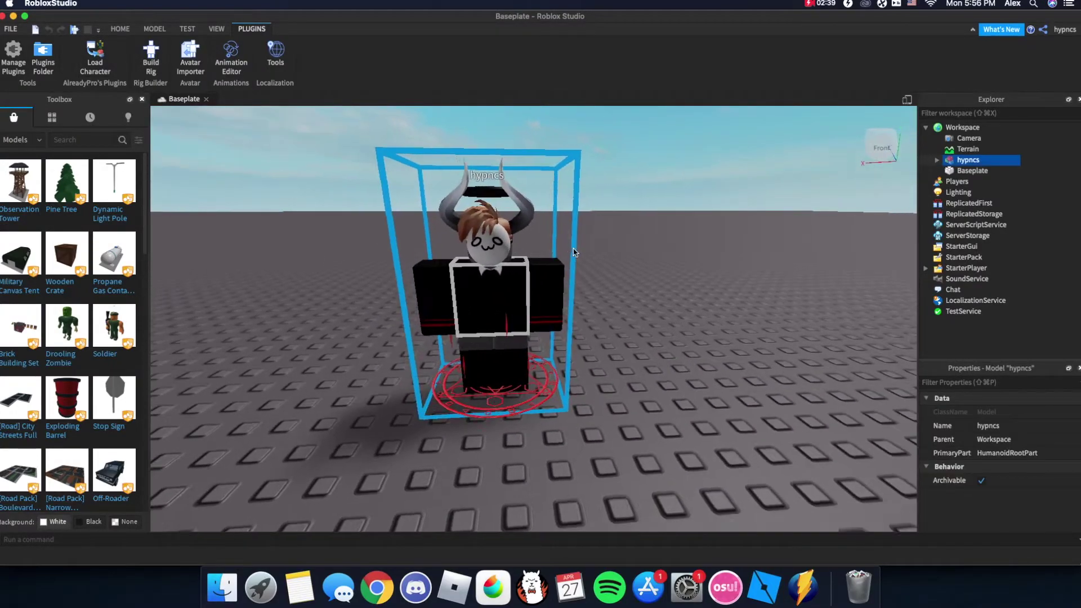
pyautogui.click(577, 252)
pyautogui.scroll(-3, 610, 257)
pyautogui.scroll(5, 610, 257)
pyautogui.moveTo(611, 257); pyautogui.dragTo(627, 279, button='right')
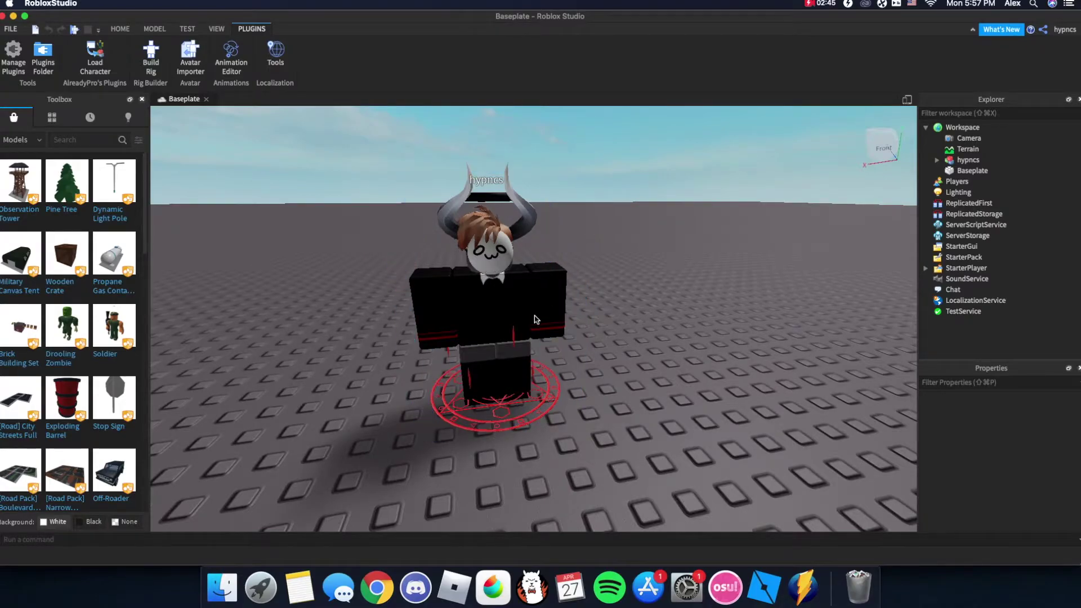
# Search the Toolbox models for "black and red".
pyautogui.click(22, 140)
pyautogui.click(64, 140)
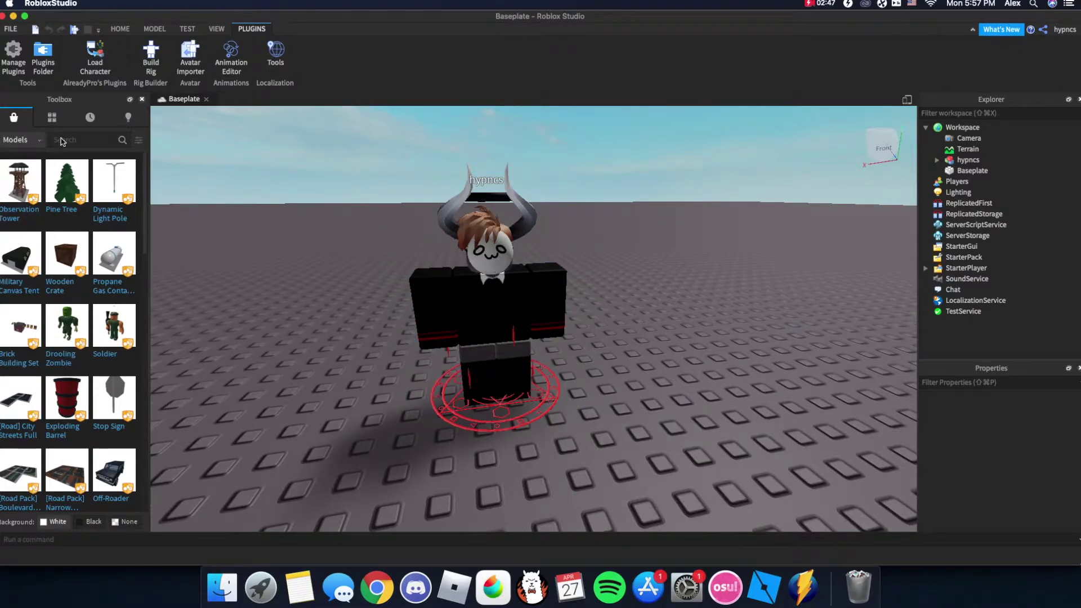
pyautogui.click(77, 140)
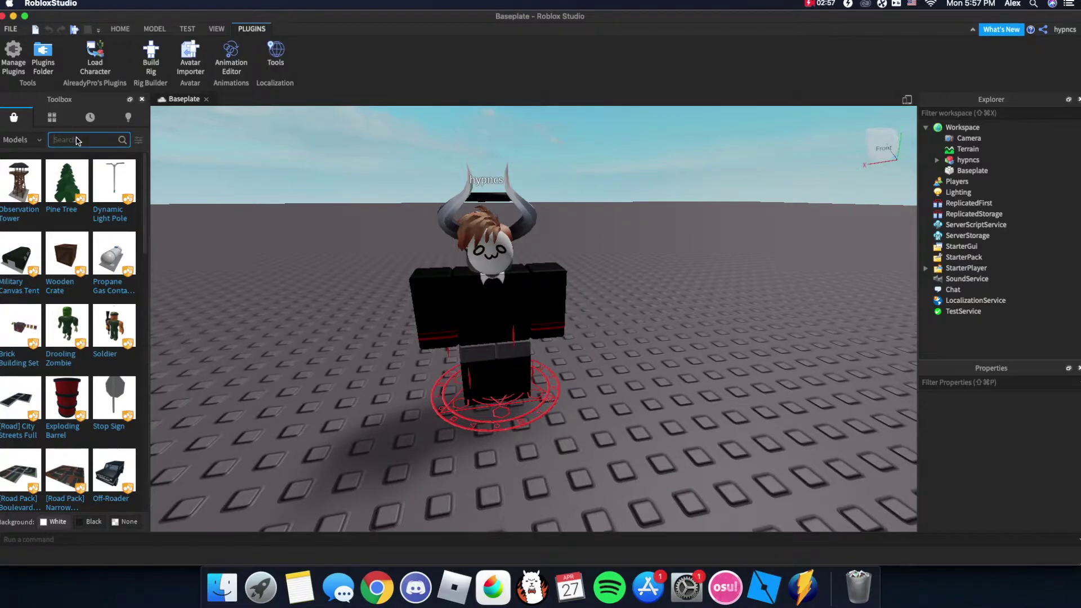
pyautogui.write('black and red')
pyautogui.press('Return')
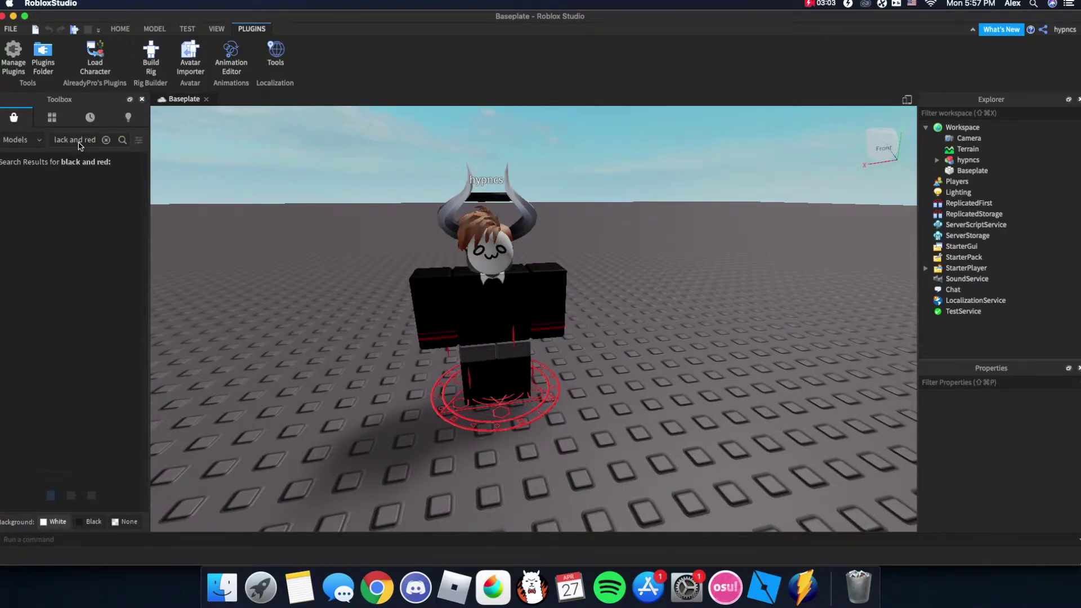
# Try the first Black and Red hair accessory inside the character model and delete it.
pyautogui.click(23, 215)
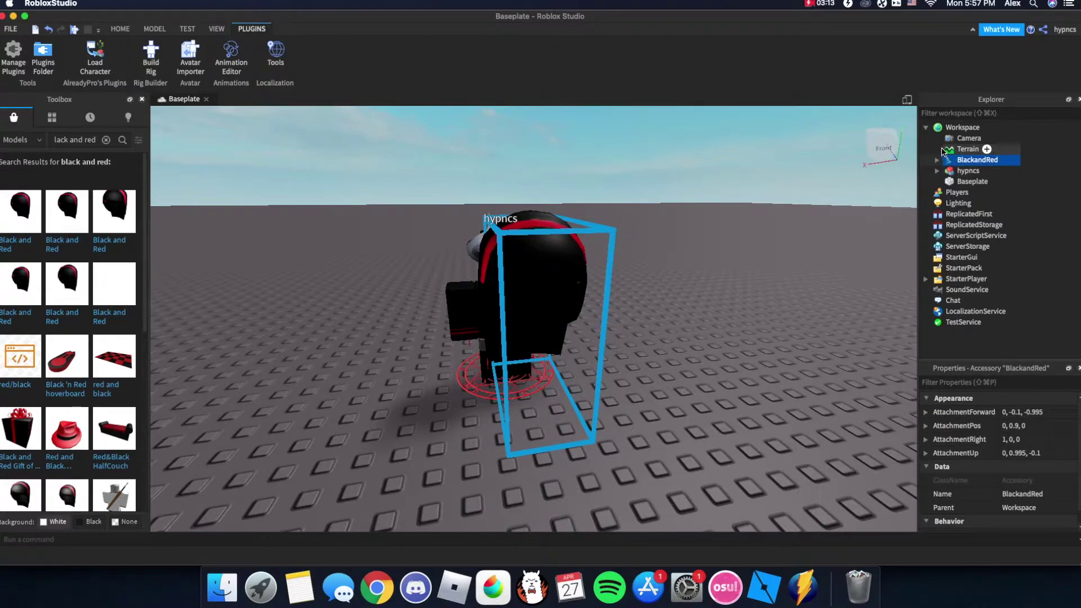
pyautogui.moveTo(943, 163); pyautogui.dragTo(971, 172)
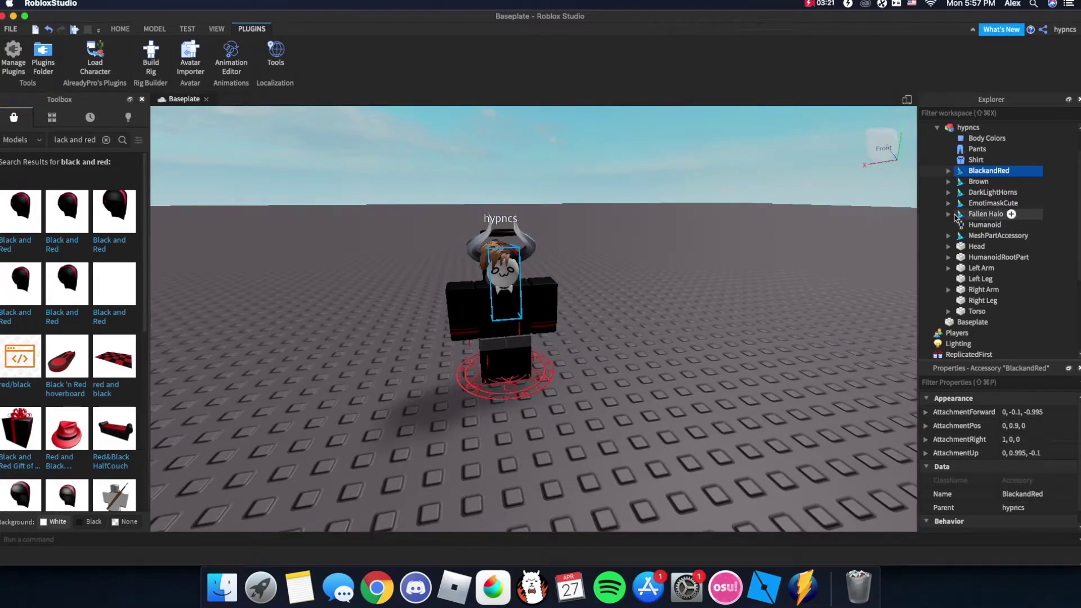
pyautogui.press('Delete')
# Examine the character's Shirt object and its outfit from near and far.
pyautogui.click(975, 159)
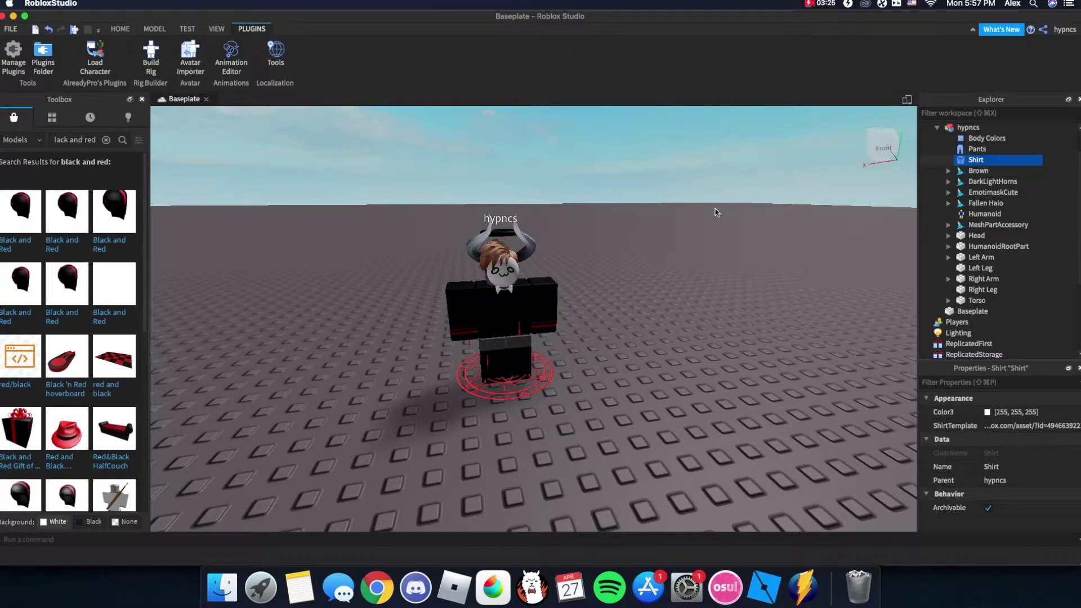
pyautogui.moveTo(717, 212); pyautogui.dragTo(715, 213, button='right')
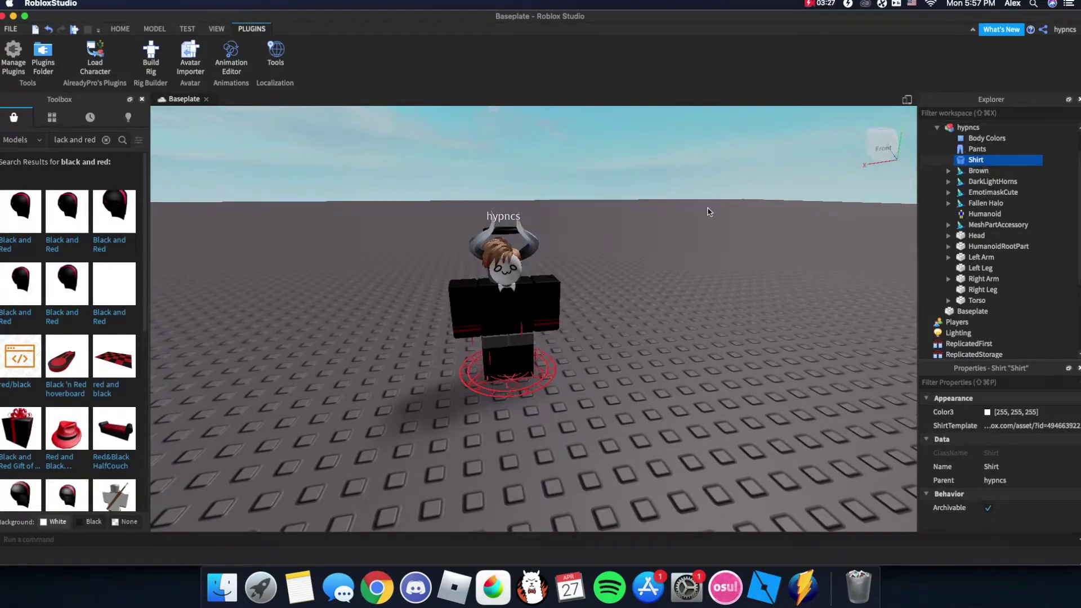
pyautogui.scroll(5, 708, 212)
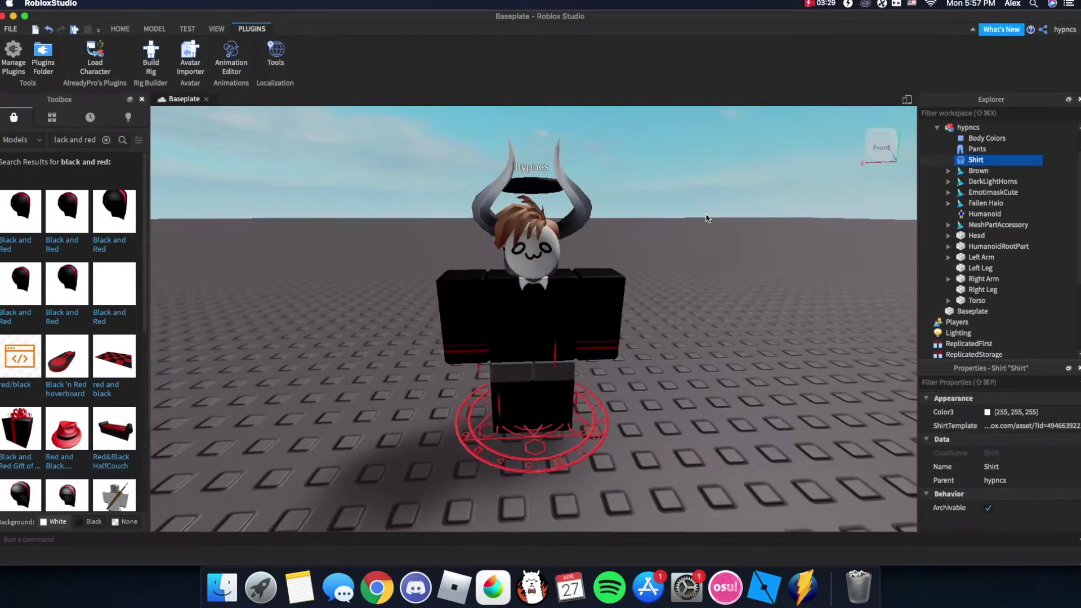
pyautogui.press('d')
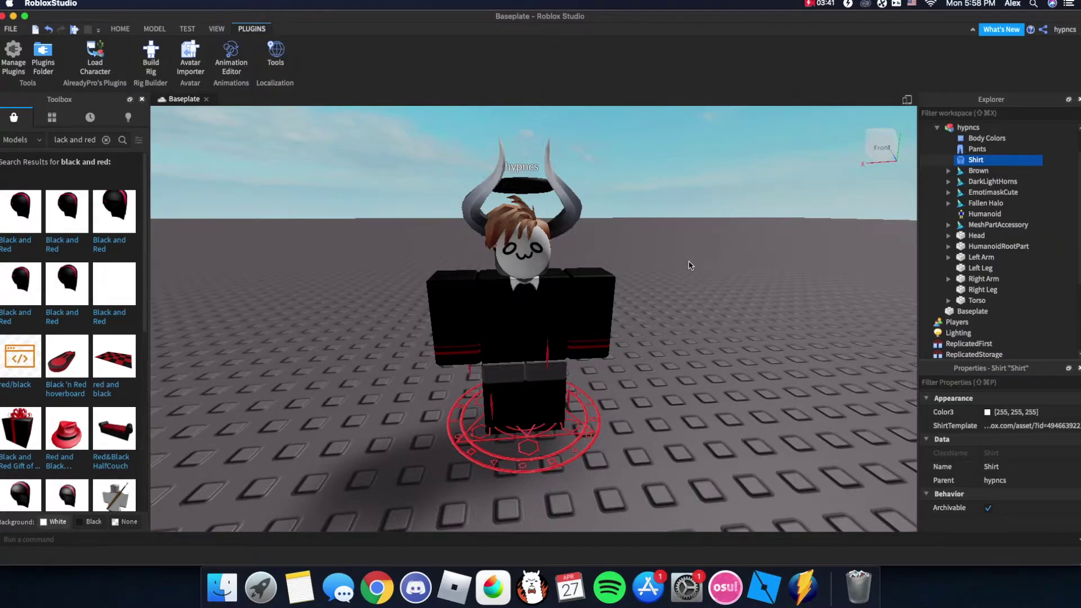
pyautogui.scroll(-5, 691, 265)
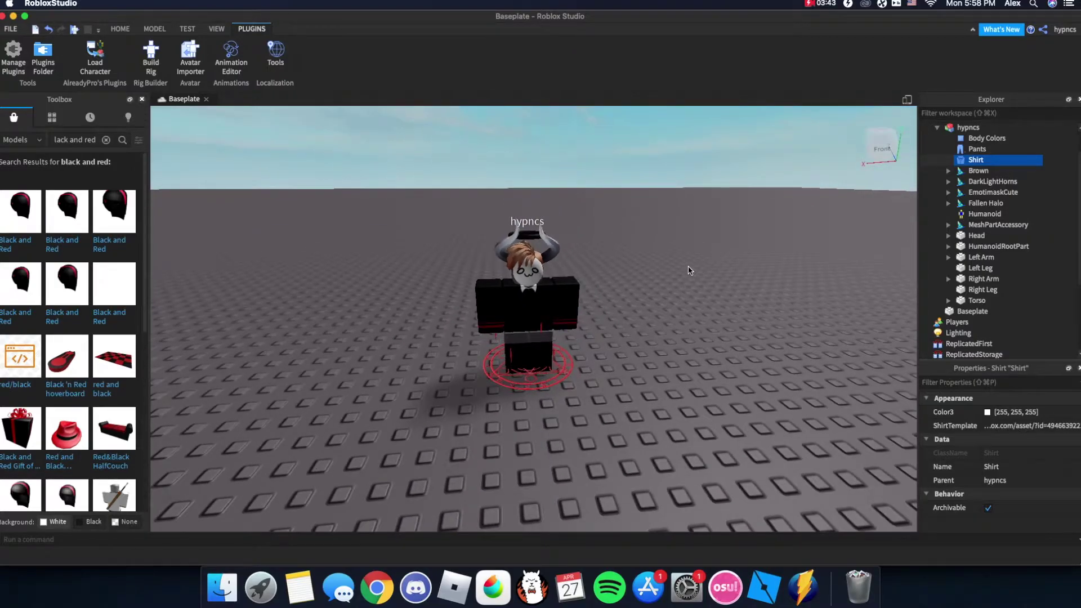
pyautogui.scroll(8, 690, 269)
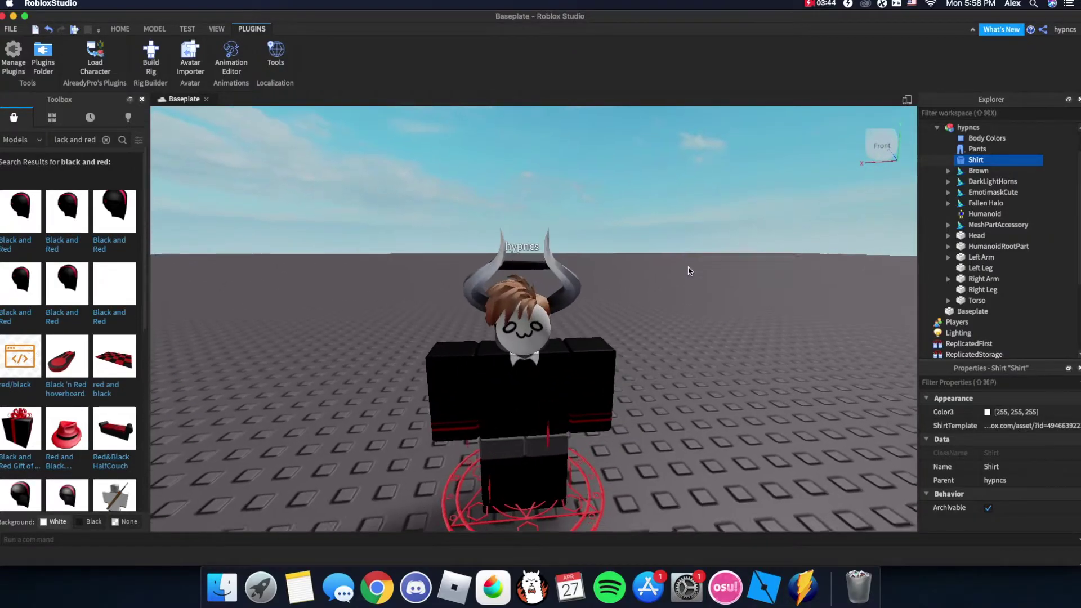
pyautogui.scroll(-4, 690, 271)
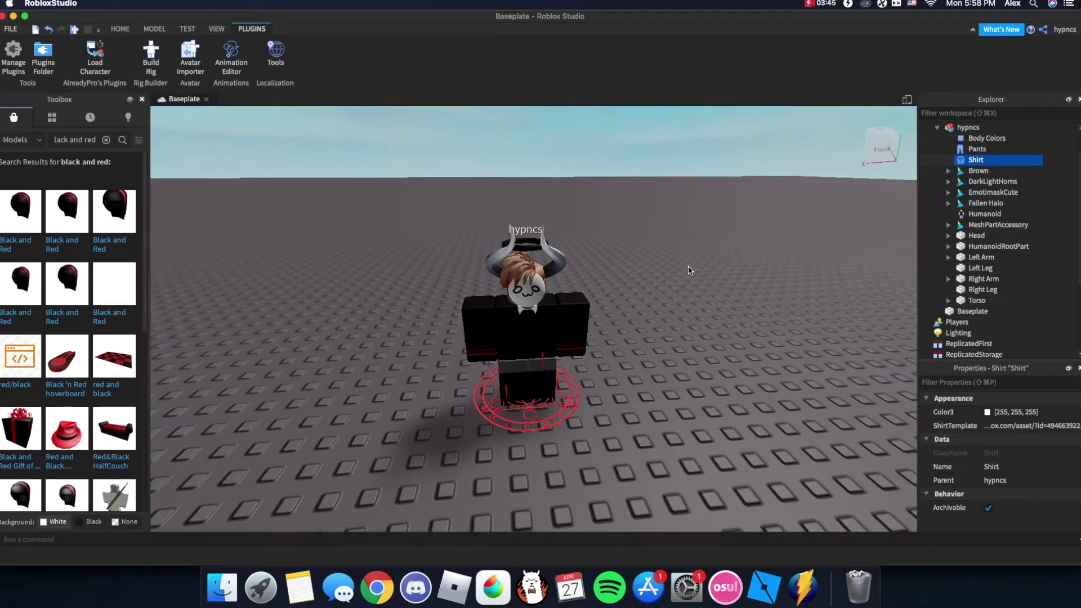
pyautogui.scroll(5, 690, 271)
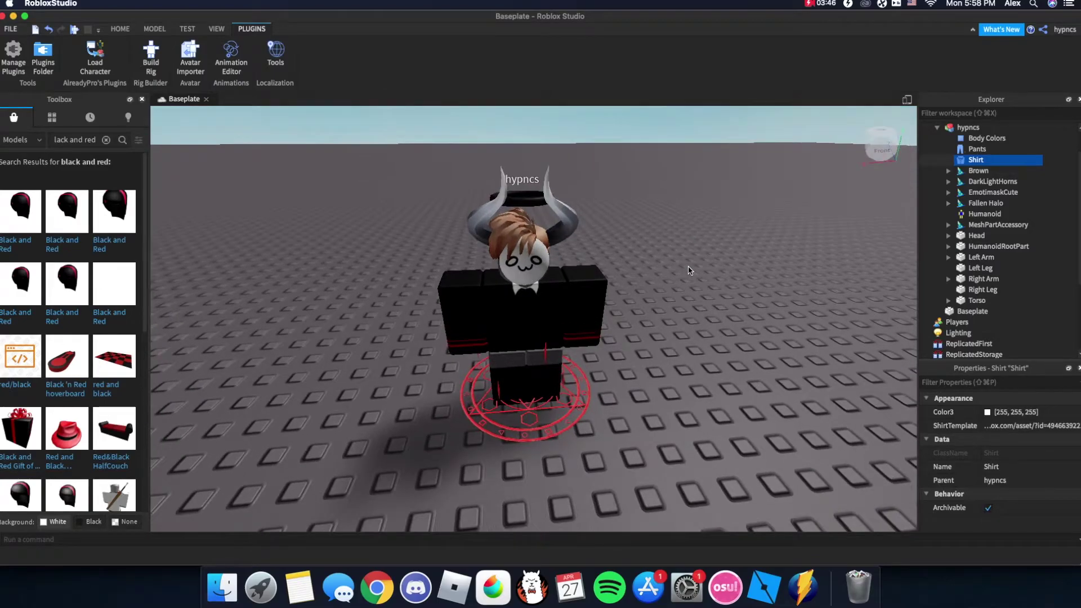
pyautogui.click(690, 270)
pyautogui.scroll(3, 690, 272)
pyautogui.scroll(-3, 689, 274)
pyautogui.scroll(4, 687, 278)
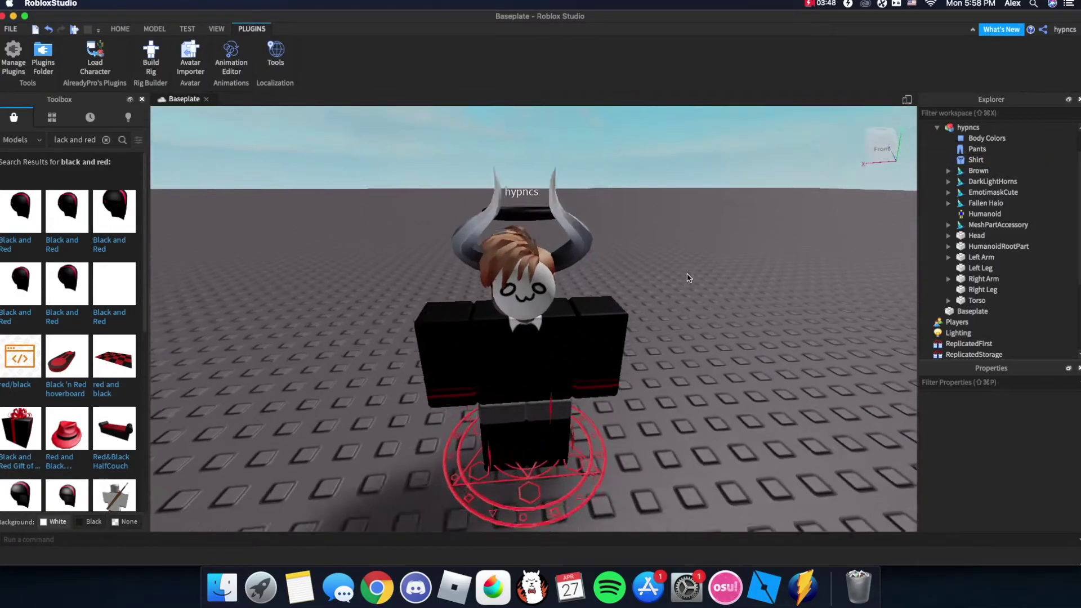
pyautogui.scroll(-3, 688, 278)
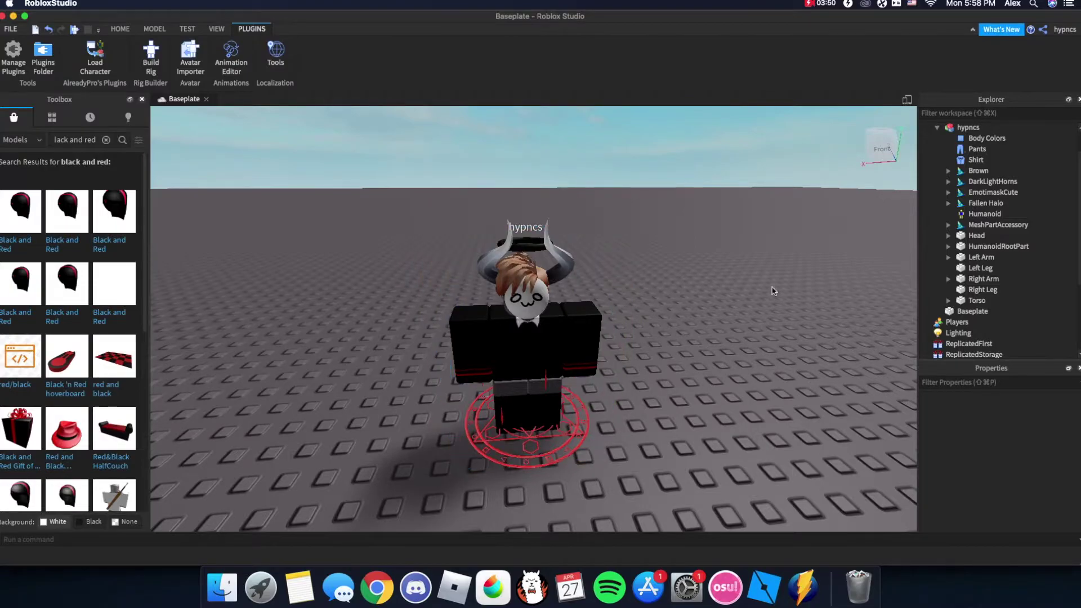
pyautogui.moveTo(772, 291); pyautogui.dragTo(832, 281, button='right')
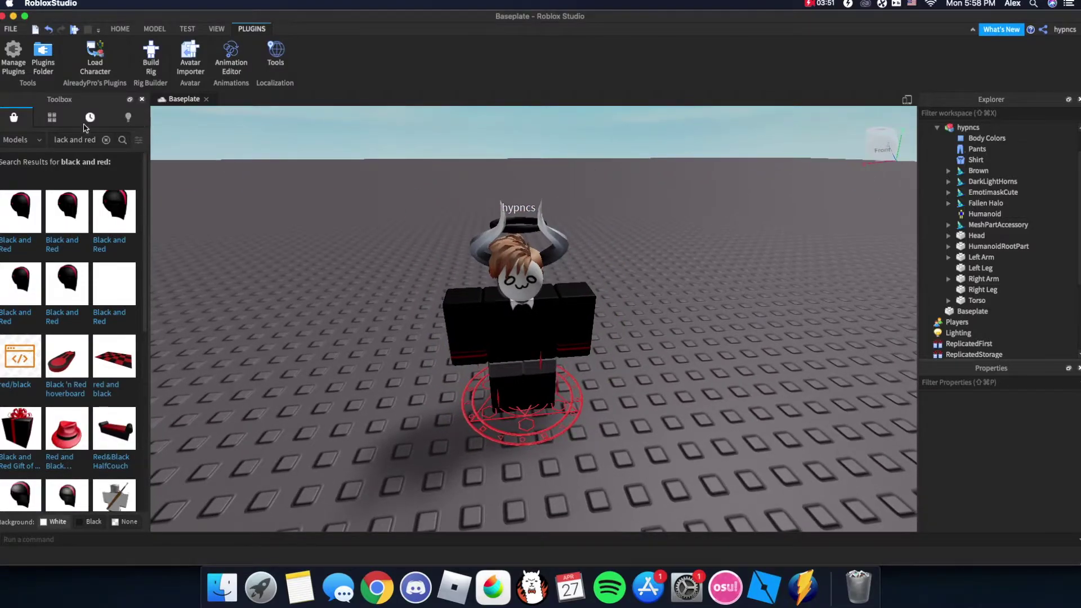
# Search the Toolbox images for "yum" and refine the search to "yum! face".
pyautogui.click(23, 139)
pyautogui.click(35, 167)
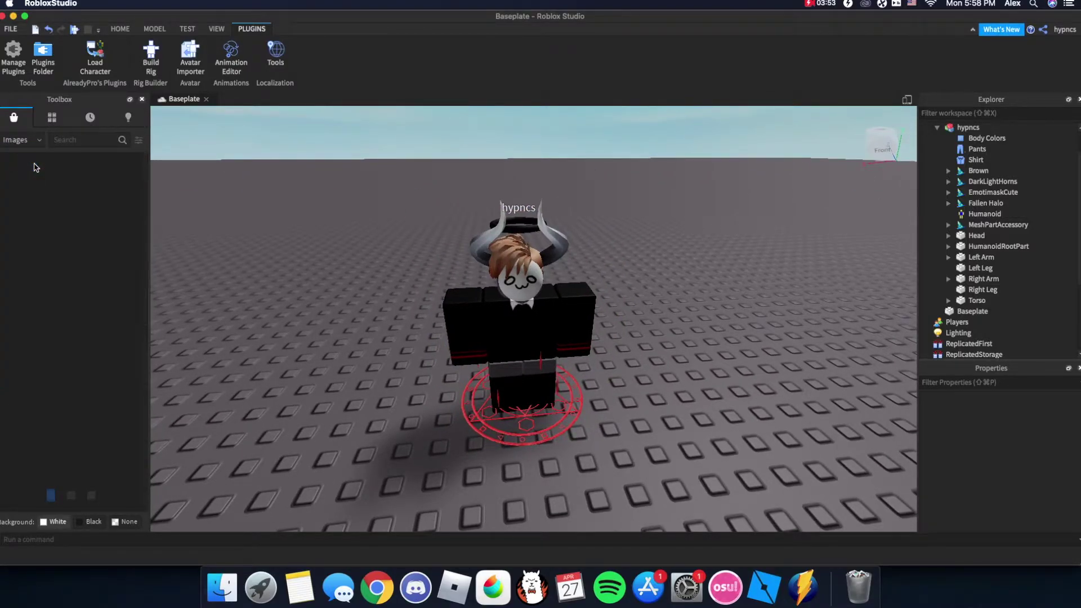
pyautogui.click(53, 142)
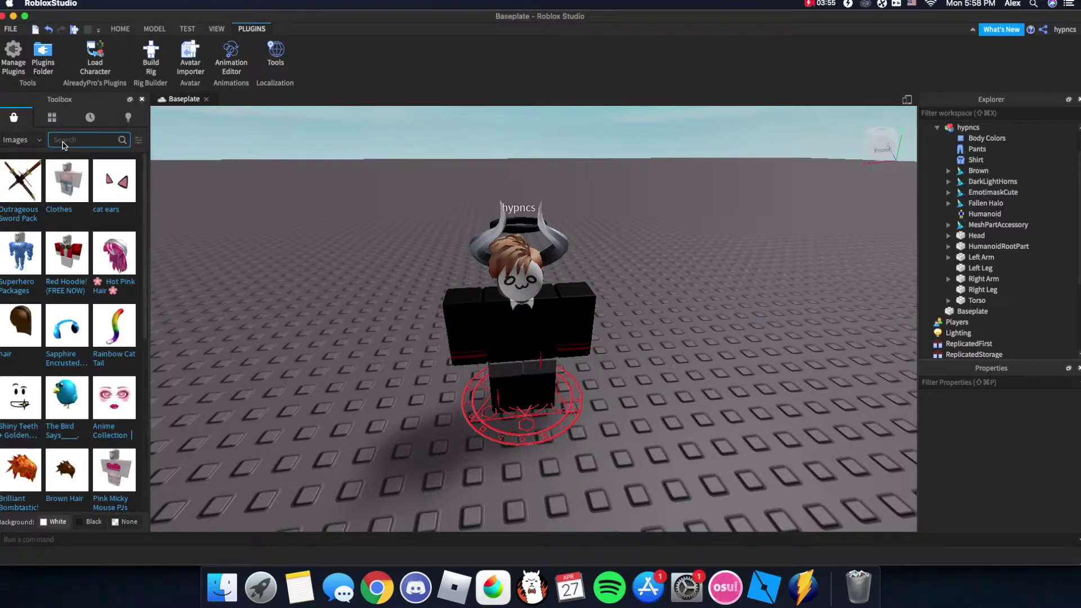
pyautogui.write('yum')
pyautogui.press('Return')
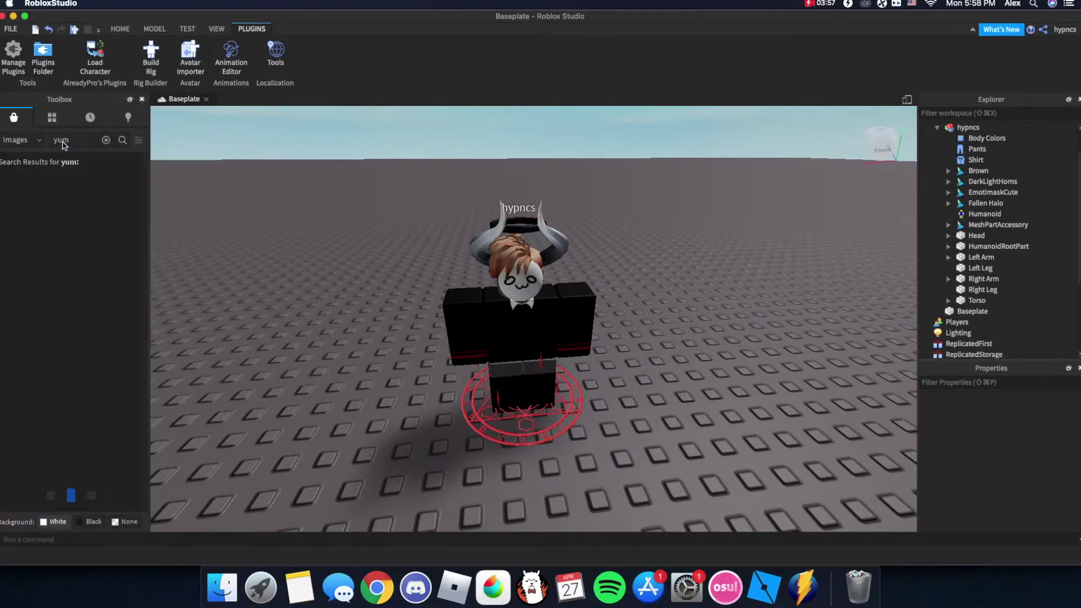
pyautogui.click(85, 140)
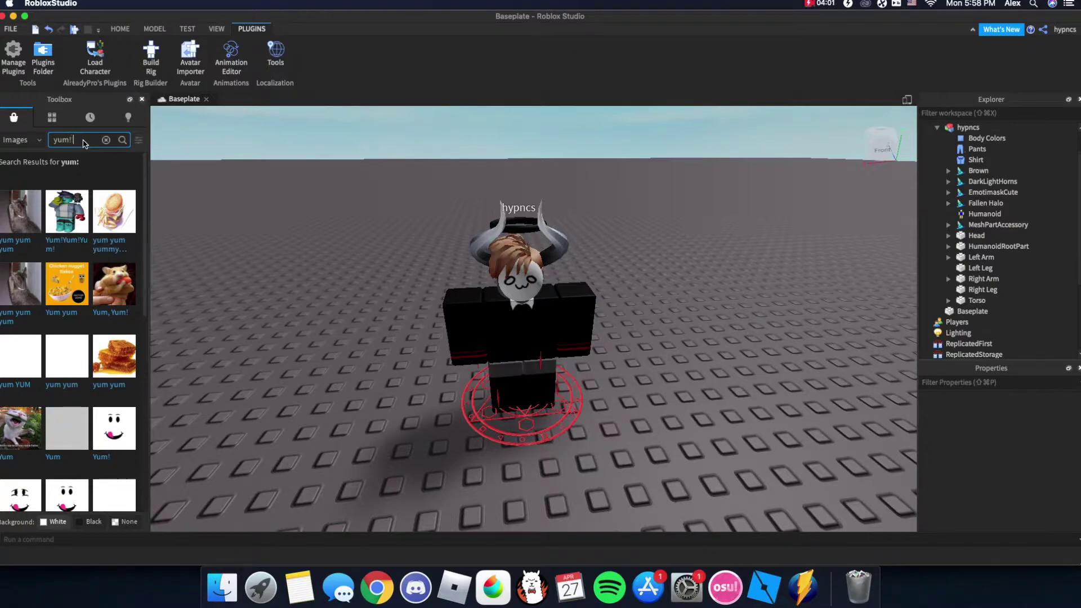
pyautogui.write('! face')
pyautogui.press('Return')
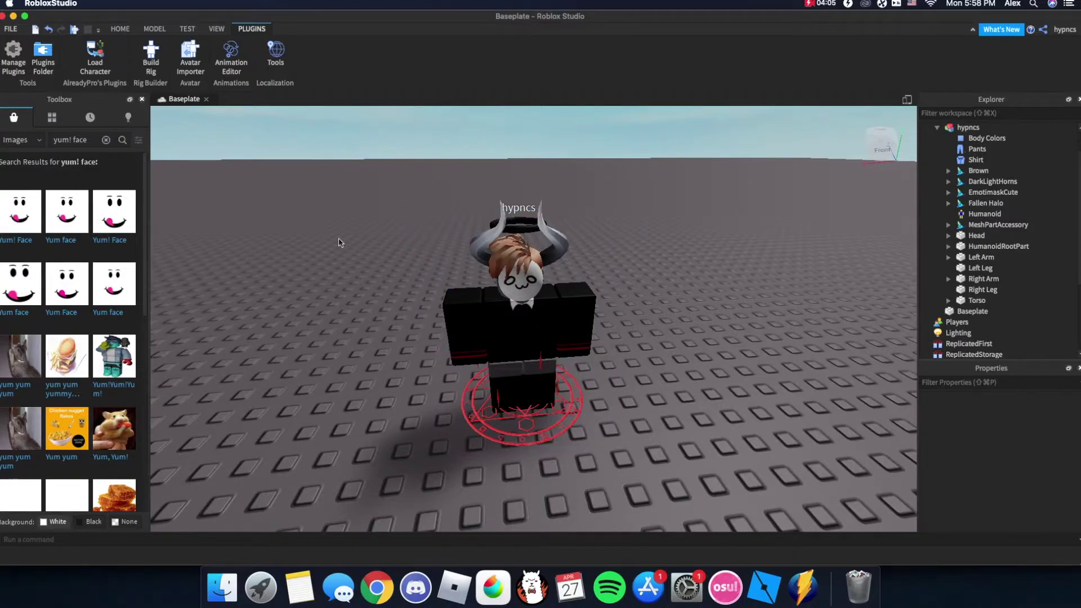
# Try to insert the first Yum! Face image from the search results.
pyautogui.moveTo(22, 201)
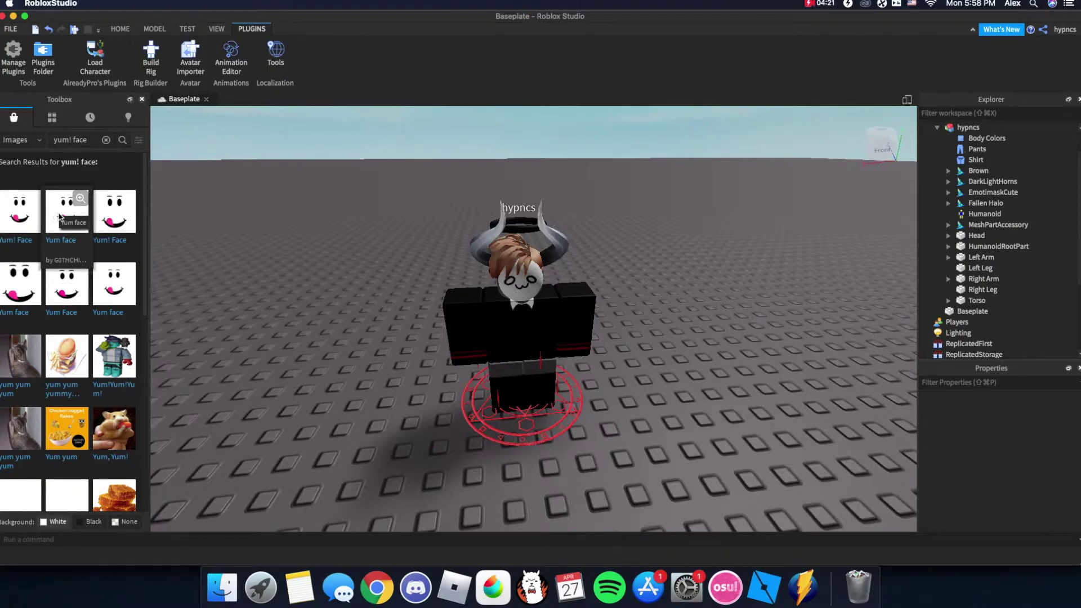
pyautogui.scroll(3, 665, 240)
pyautogui.rightClick(664, 239)
pyautogui.click(18, 217)
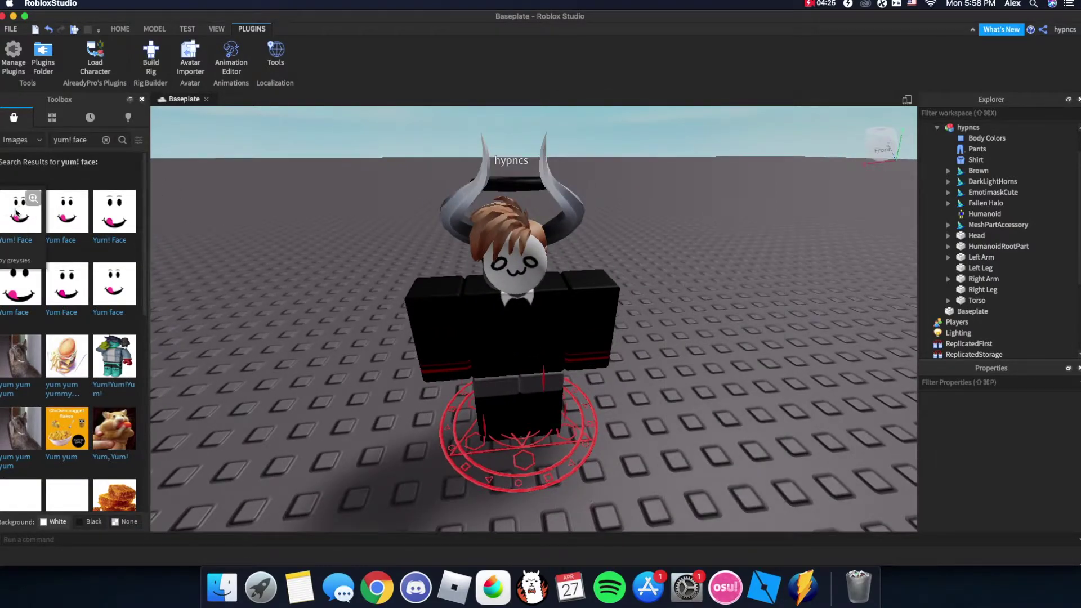
pyautogui.moveTo(312, 194); pyautogui.dragTo(306, 174, button='right')
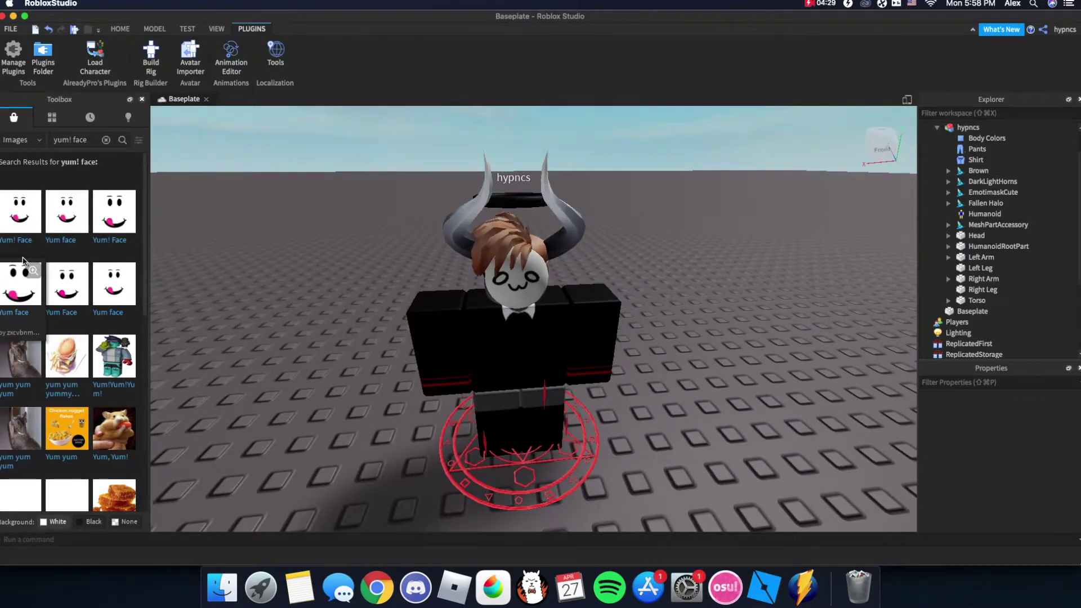
# Compare the face image results on the None, White and Black preview backgrounds.
pyautogui.click(124, 523)
pyautogui.click(58, 523)
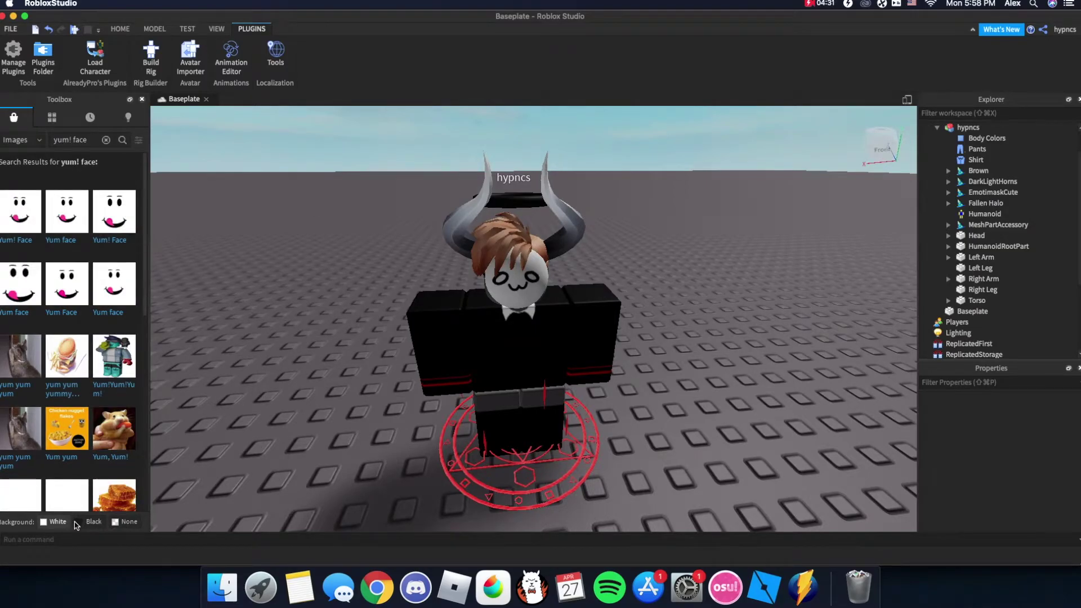
pyautogui.click(90, 522)
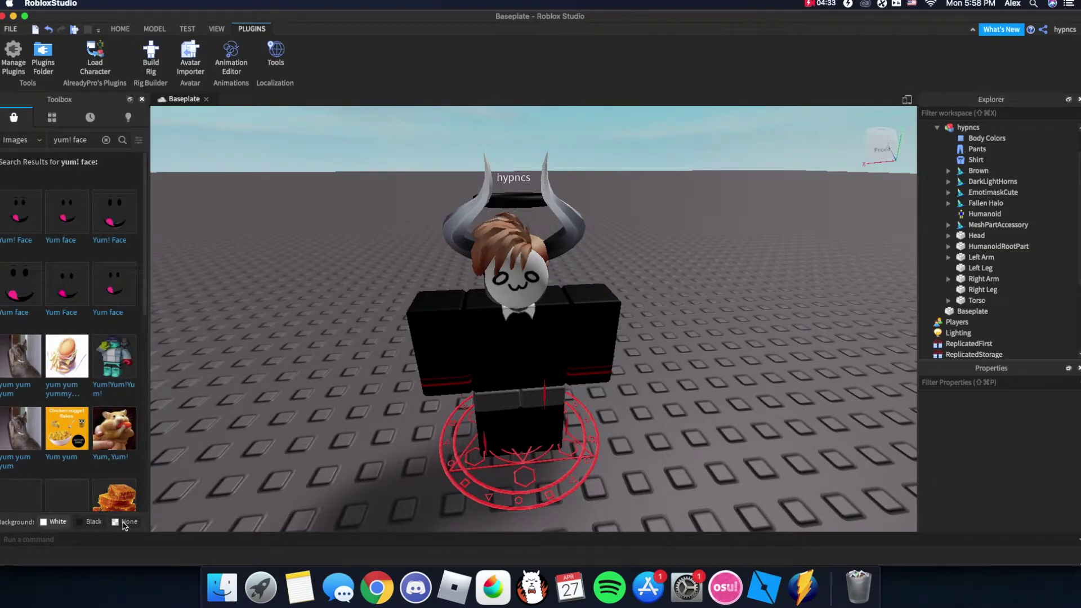
# Look through the remaining "yum! face" image results, and switch the Toolbox category to Models.
pyautogui.scroll(-10, 103, 326)
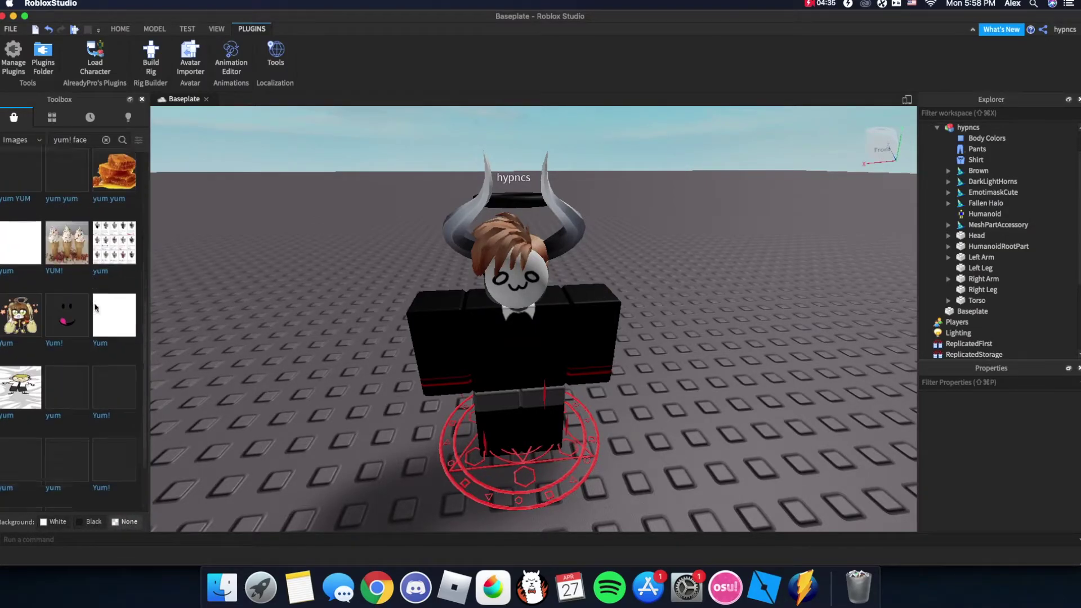
pyautogui.scroll(10, 103, 325)
pyautogui.scroll(-5, 302, 214)
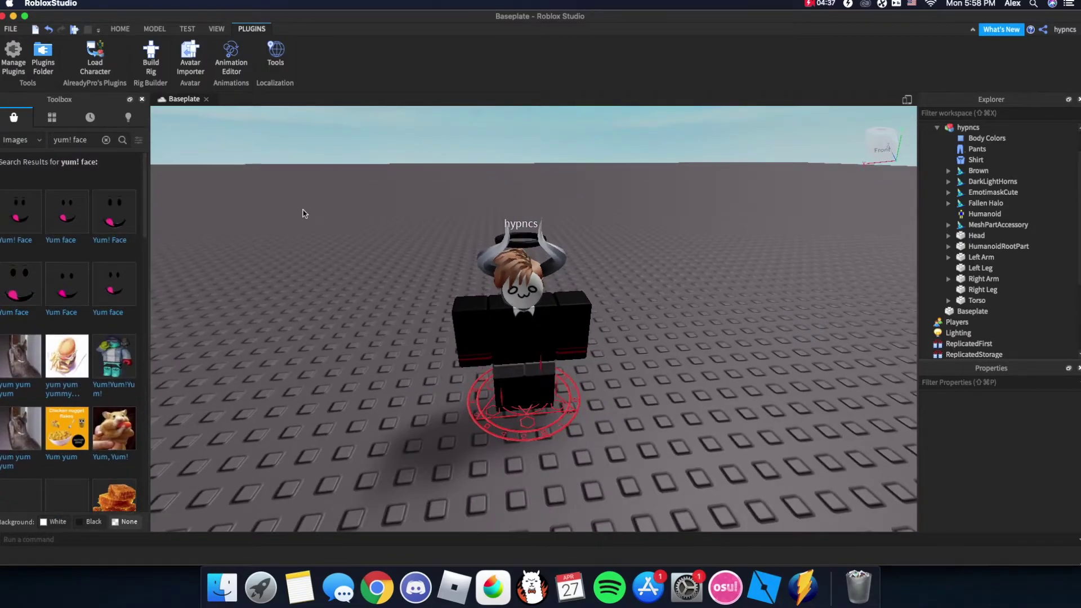
pyautogui.scroll(1, 303, 212)
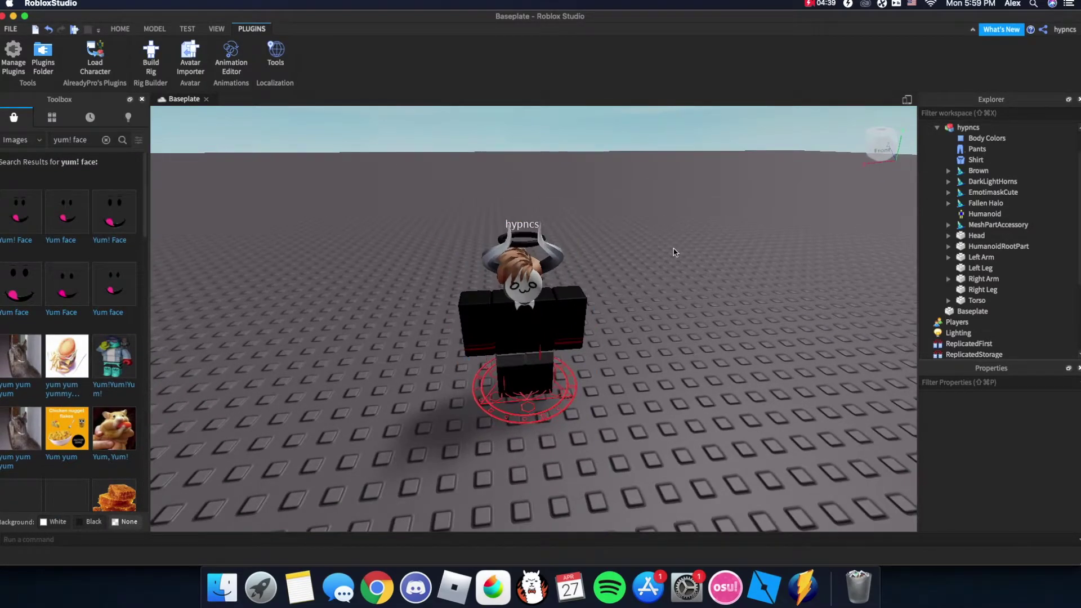
pyautogui.scroll(2, 971, 177)
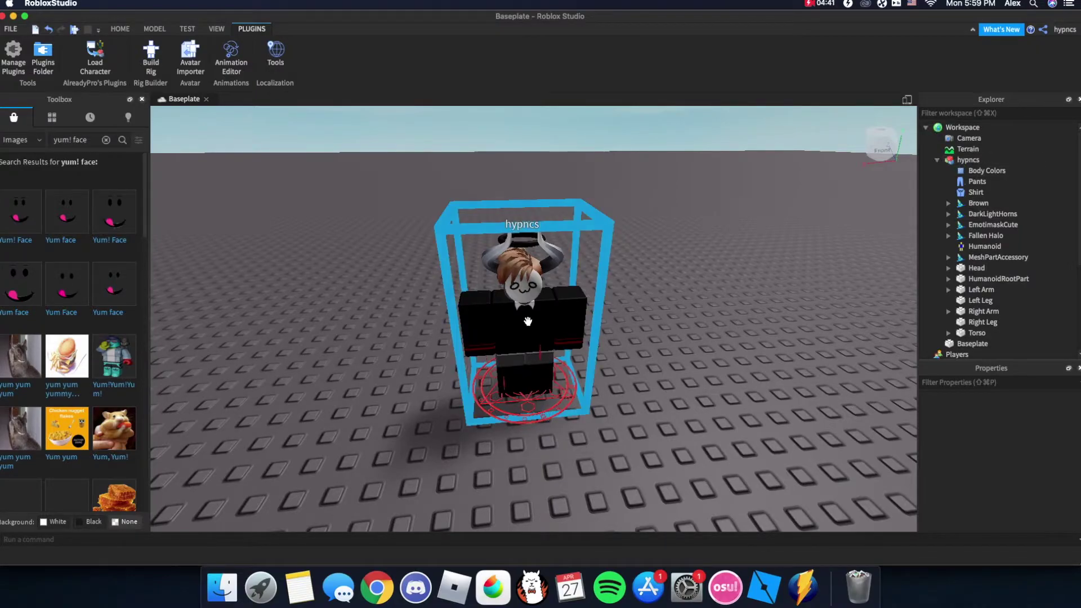
pyautogui.click(42, 140)
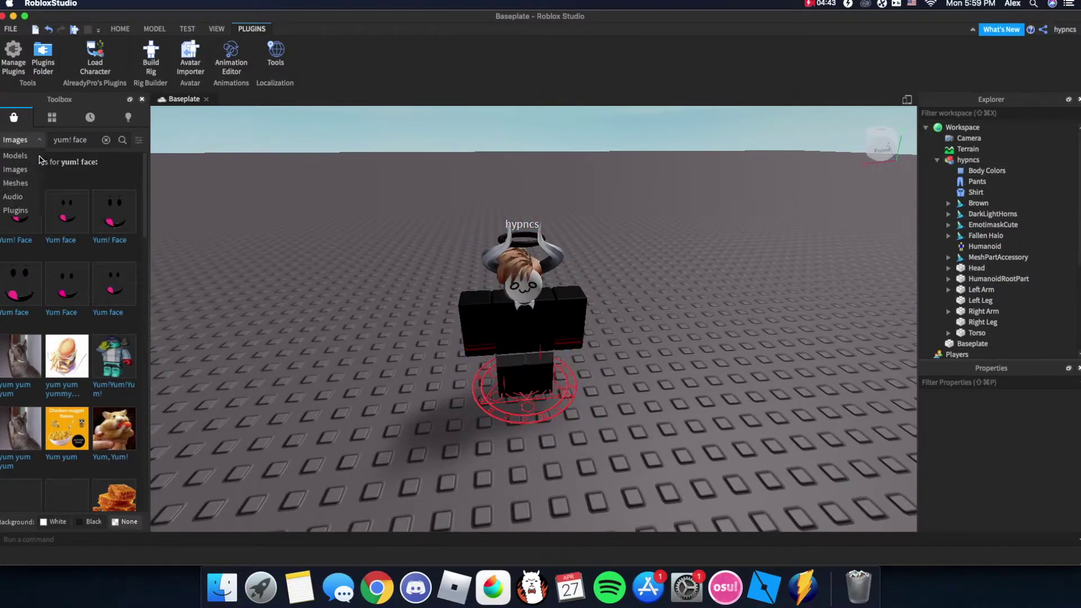
pyautogui.click(44, 158)
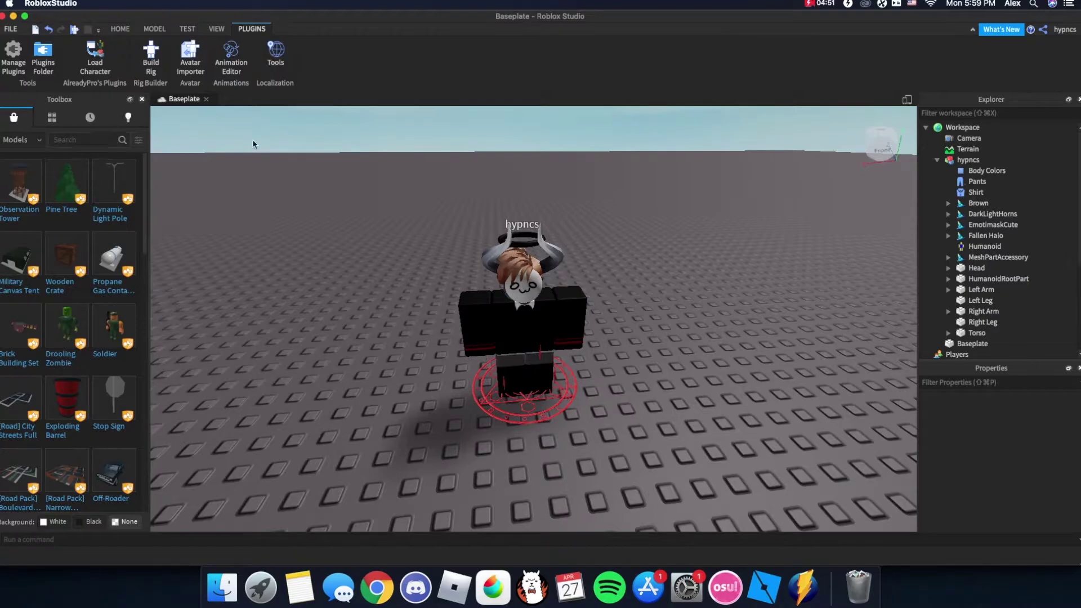
# Export the character model from the Workspace as "tutortial" into the obj folder inside Documents > gfx stuff.
pyautogui.click(967, 160)
pyautogui.click(937, 160)
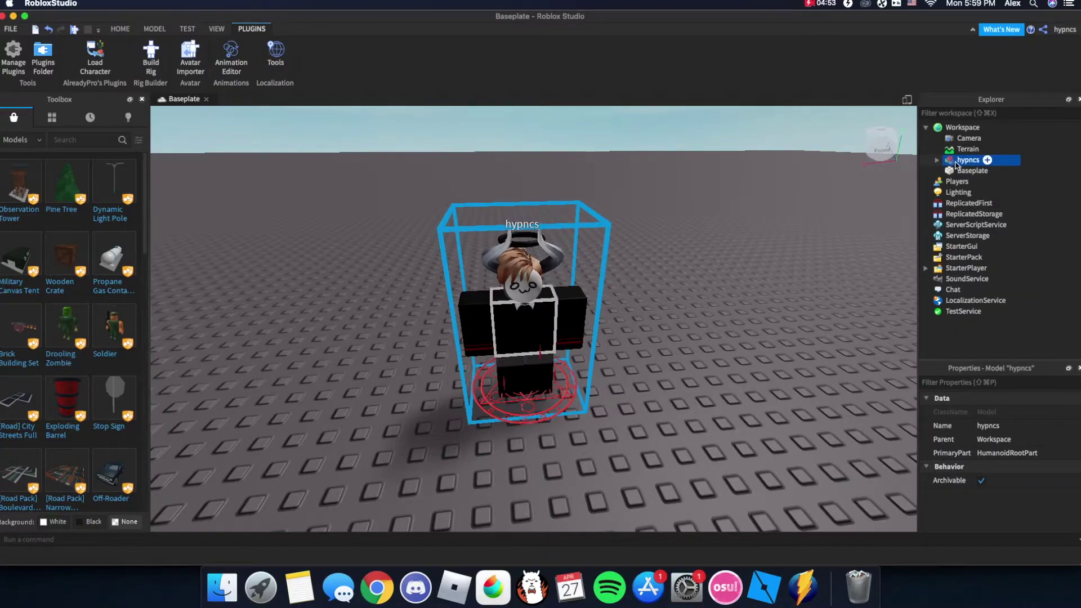
pyautogui.rightClick(964, 162)
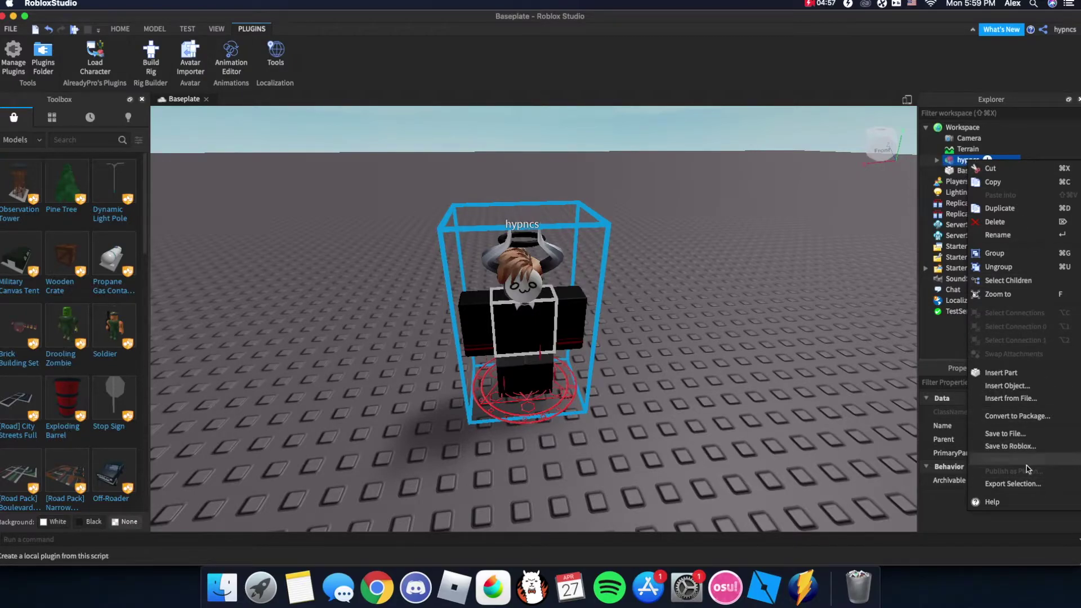
pyautogui.click(1011, 484)
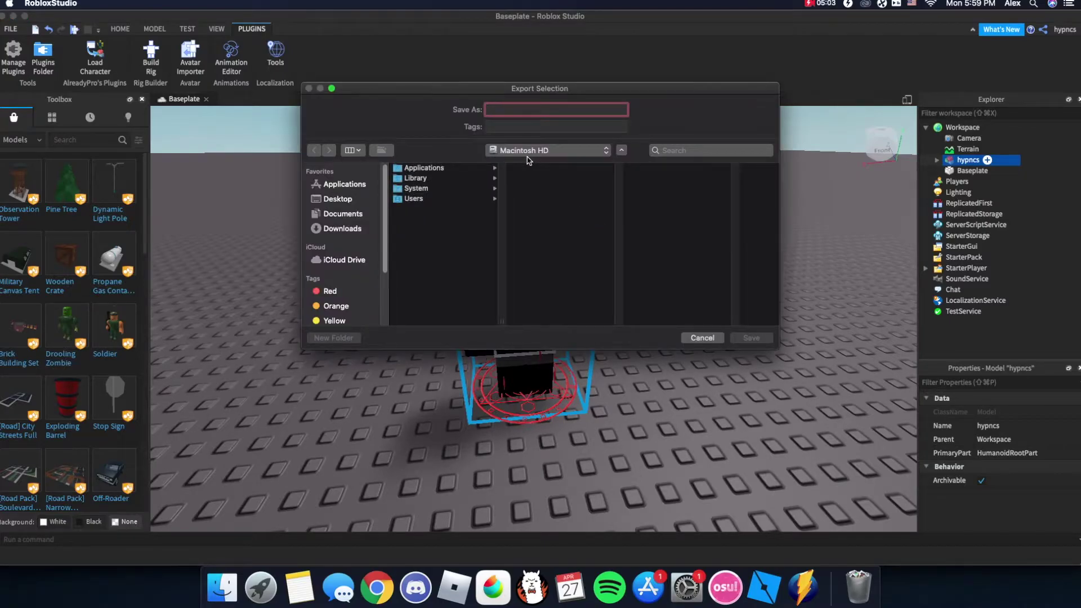
pyautogui.click(331, 218)
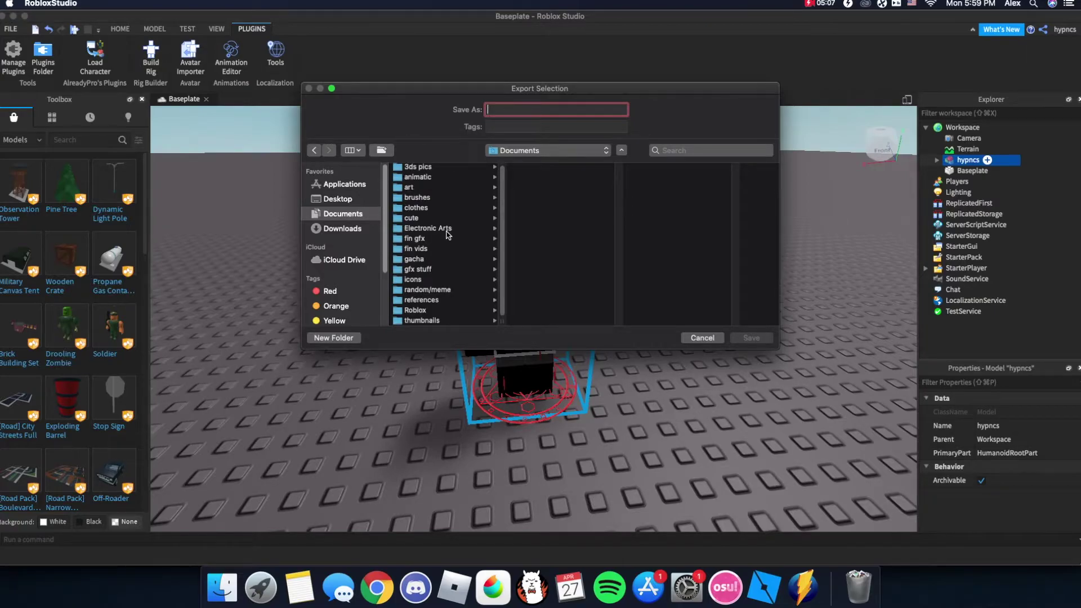
pyautogui.click(420, 270)
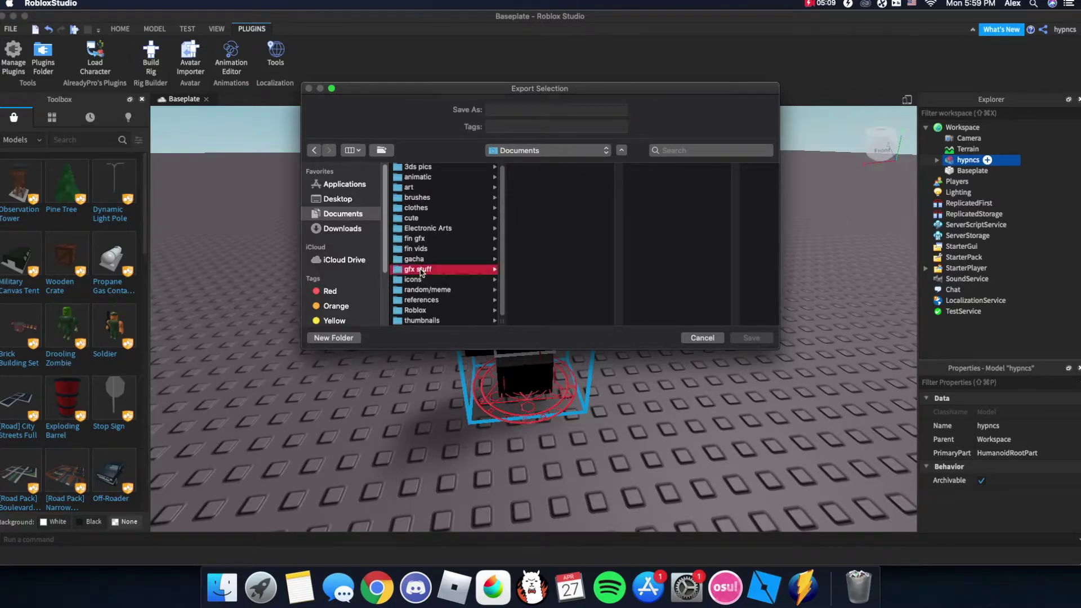
pyautogui.click(537, 240)
pyautogui.click(538, 108)
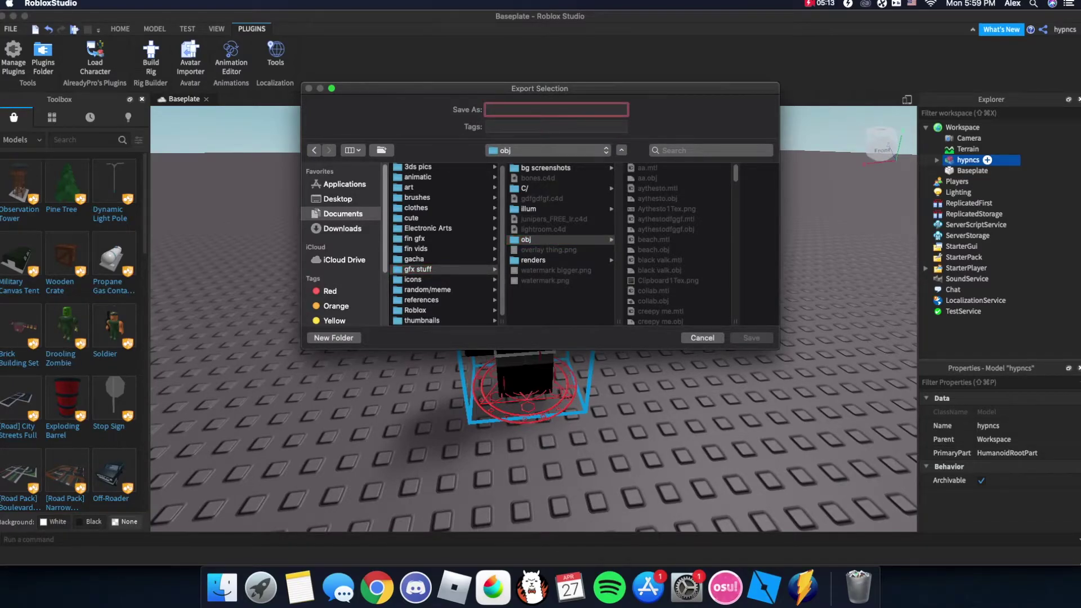
pyautogui.write('tutortial')
pyautogui.press('Return')
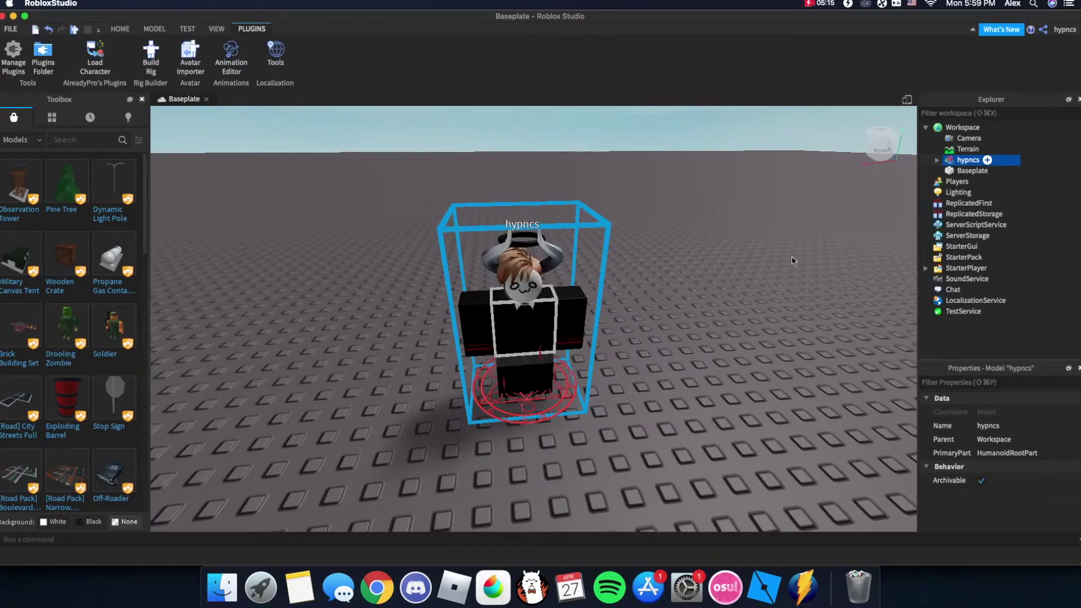
pyautogui.click(666, 397)
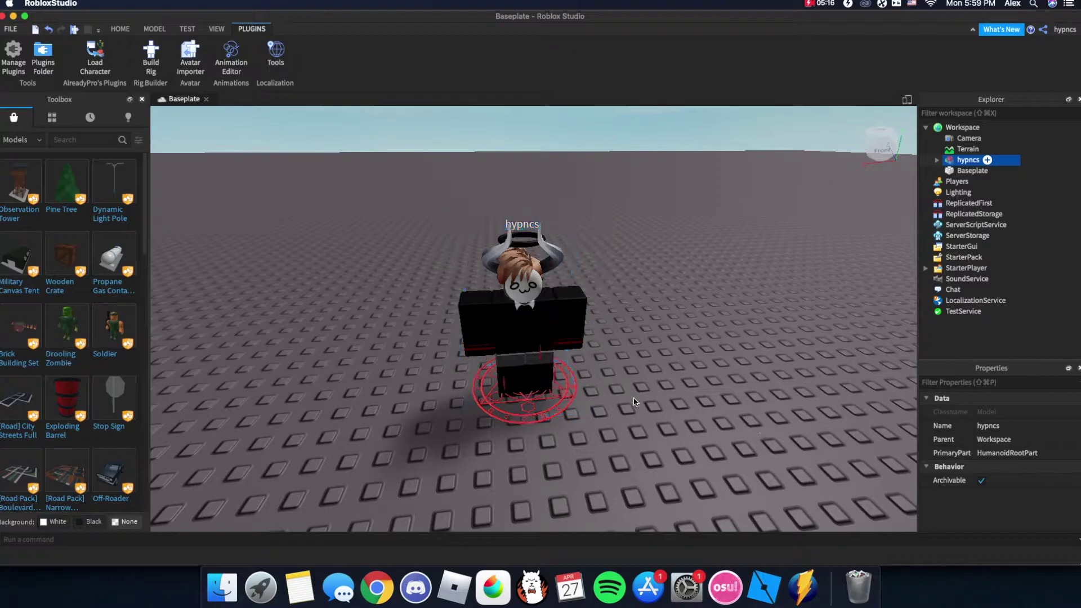
# Launch Cinema 4D and open the recent junipers_FREE_lr project.
pyautogui.click(261, 587)
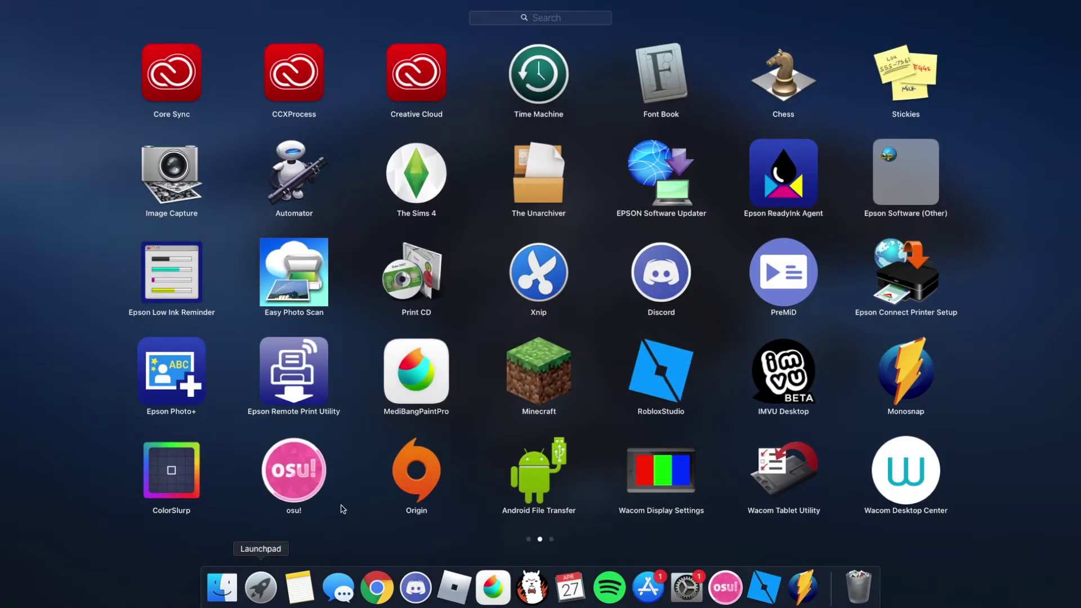
pyautogui.scroll(-2, 479, 438)
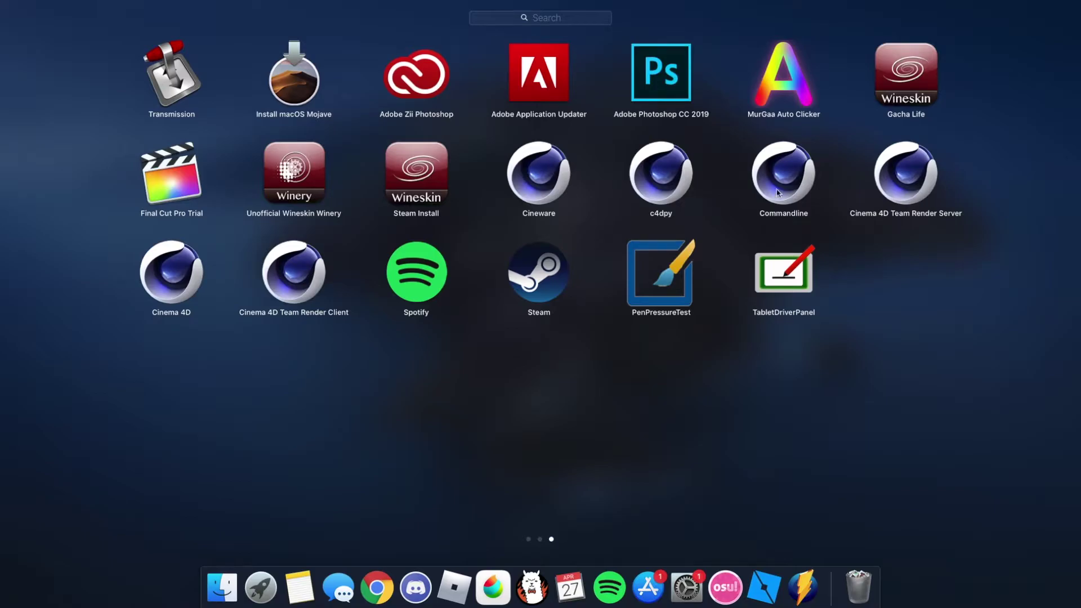
pyautogui.click(173, 303)
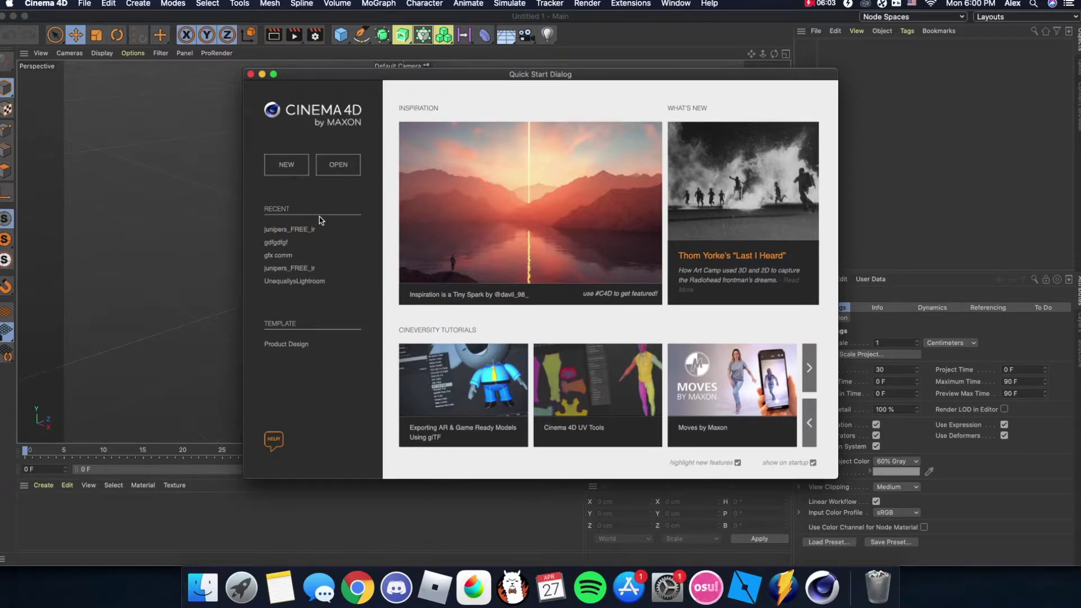
pyautogui.click(290, 231)
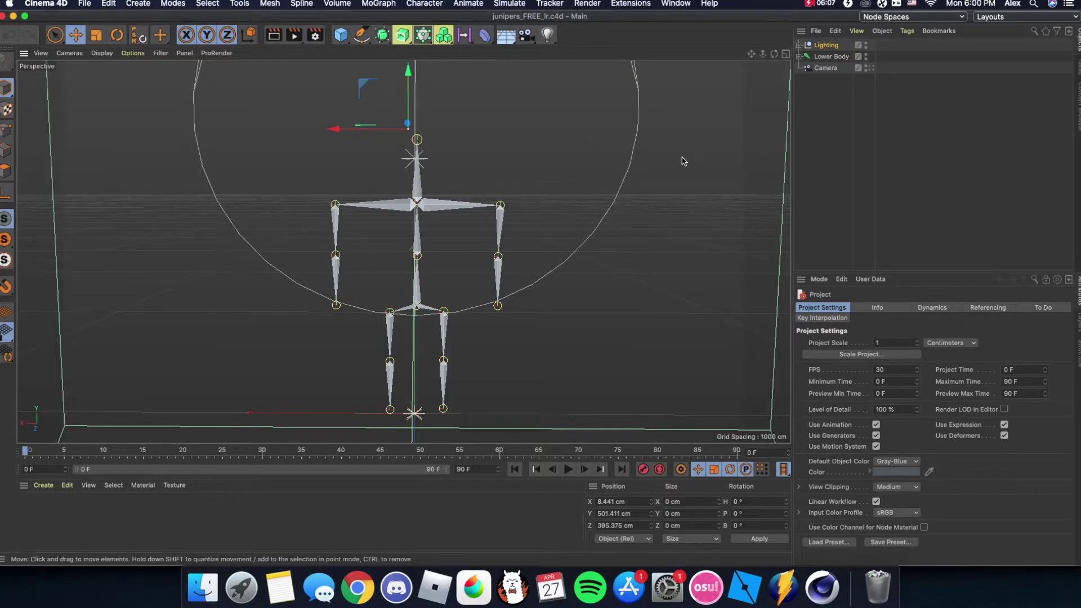
# Delete the Lower Body and Camera objects from the scene, keeping only Lighting.
pyautogui.moveTo(774, 55); pyautogui.dragTo(711, 103)
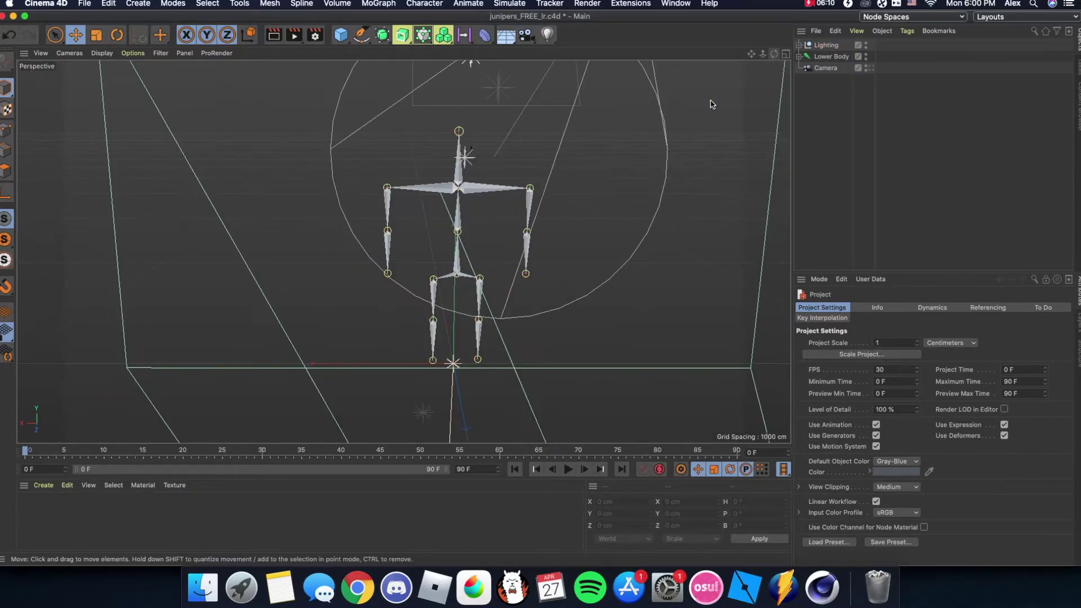
pyautogui.click(844, 55)
pyautogui.press('Delete')
pyautogui.click(834, 57)
pyautogui.press('Delete')
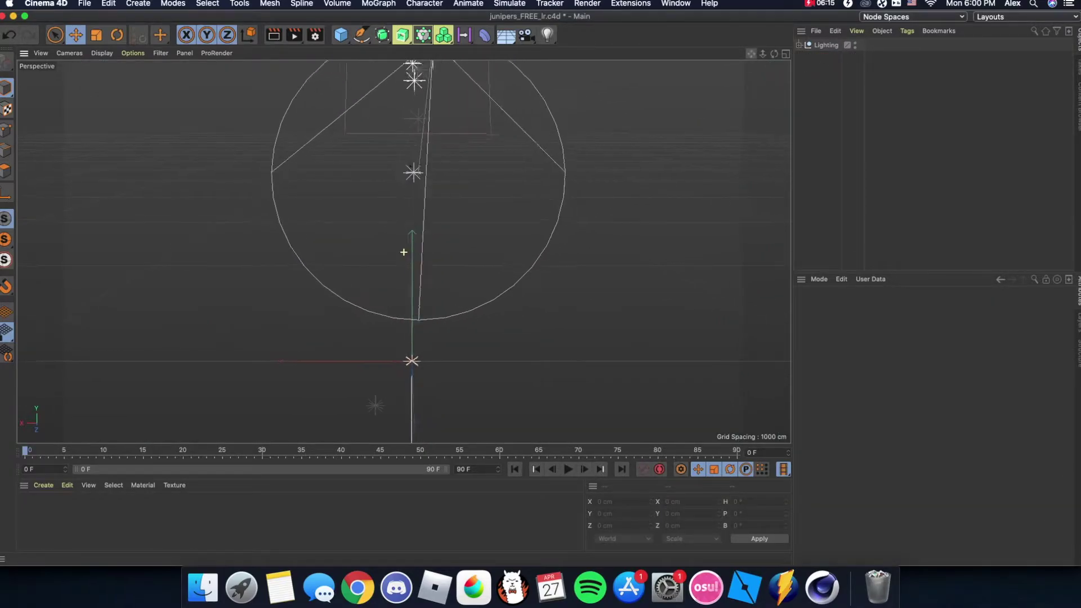
pyautogui.moveTo(751, 54); pyautogui.dragTo(750, 57)
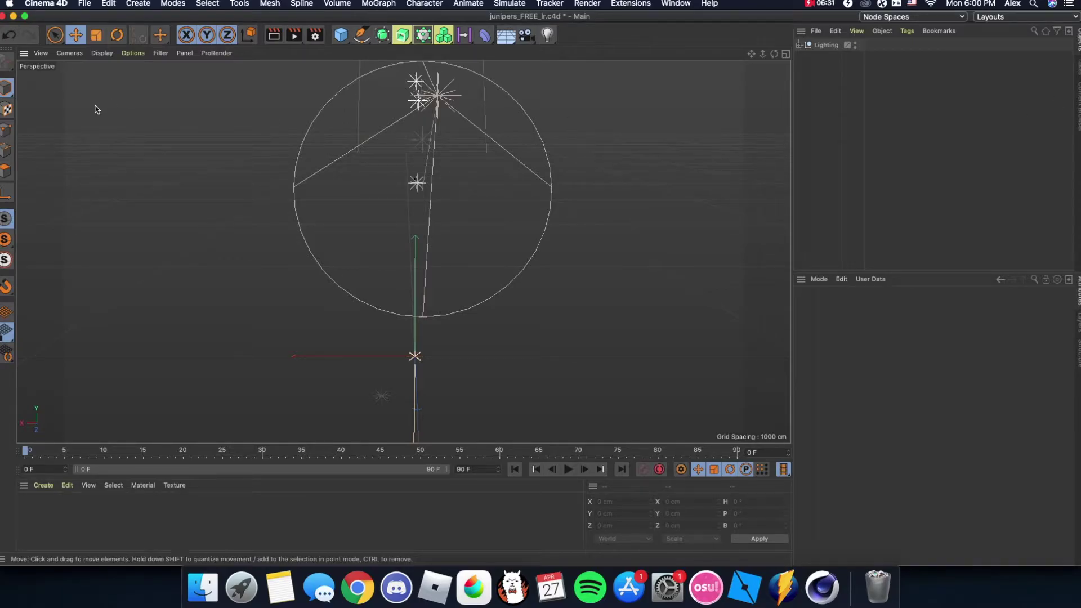
# Open the preferences folder from Preferences, examine its library and browser folders, and close Preferences.
pyautogui.click(46, 3)
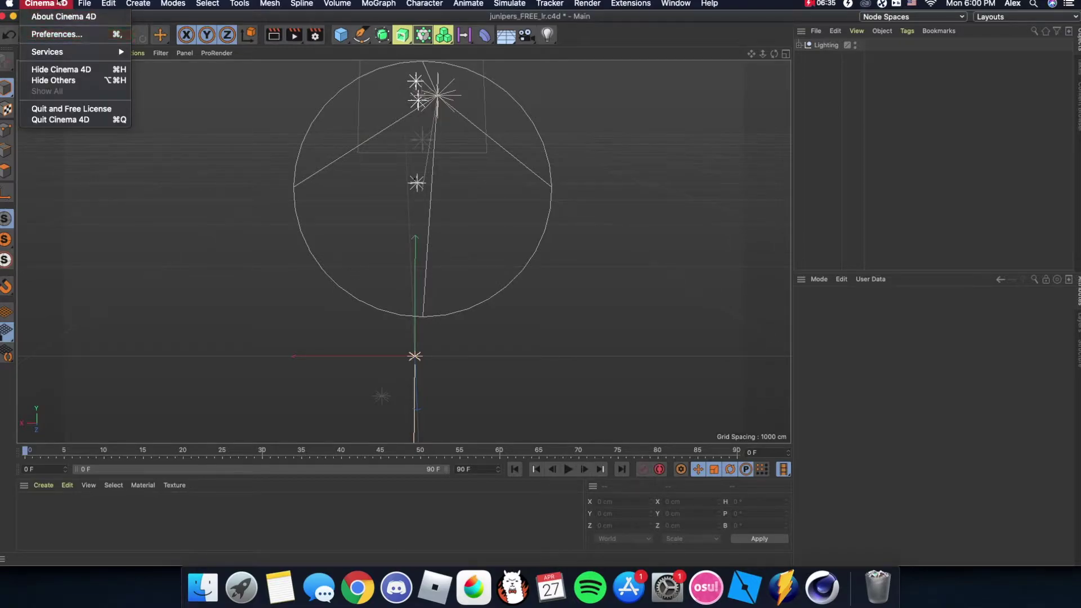
pyautogui.click(68, 35)
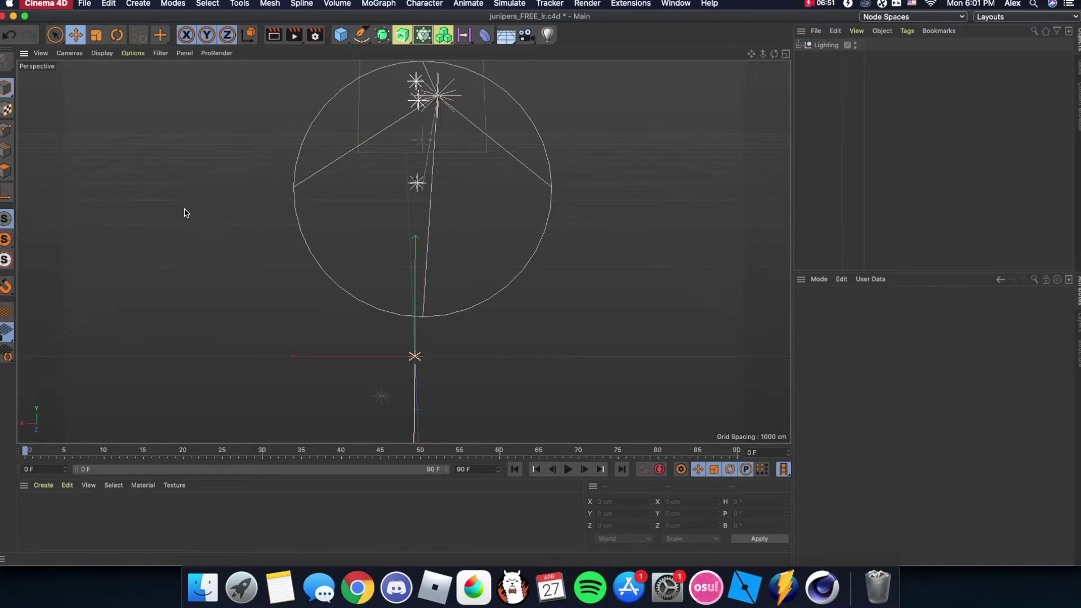
pyautogui.press('super+e')
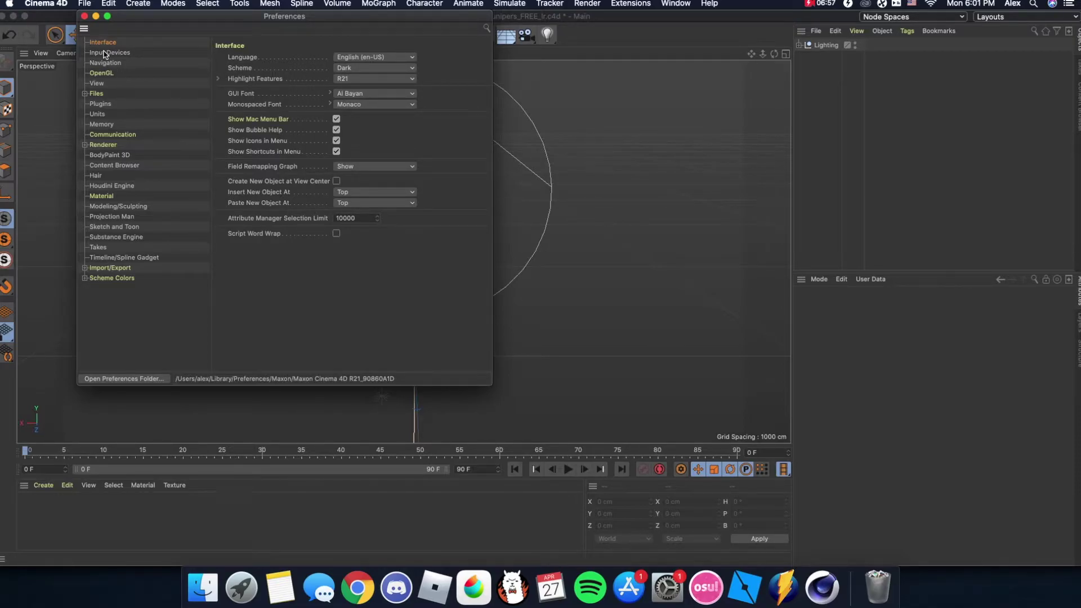
pyautogui.click(97, 379)
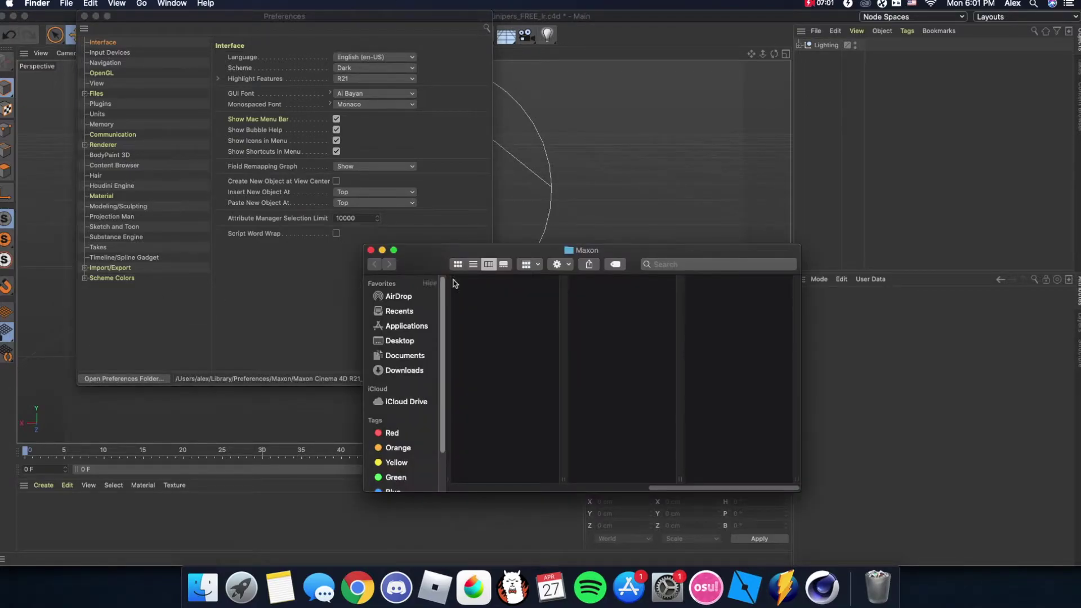
pyautogui.moveTo(470, 250); pyautogui.dragTo(318, 178)
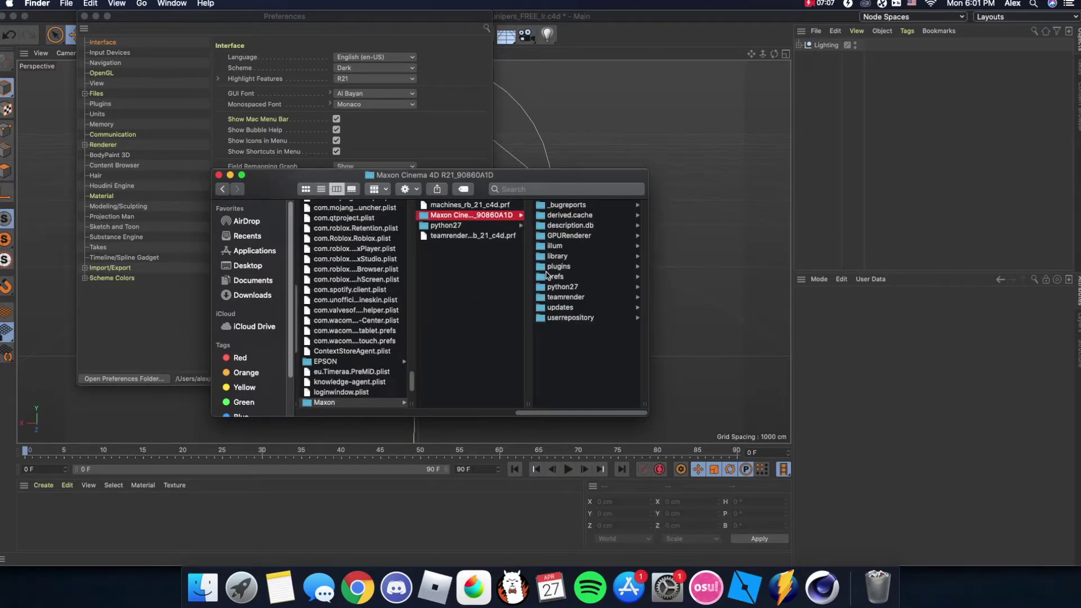
pyautogui.click(587, 258)
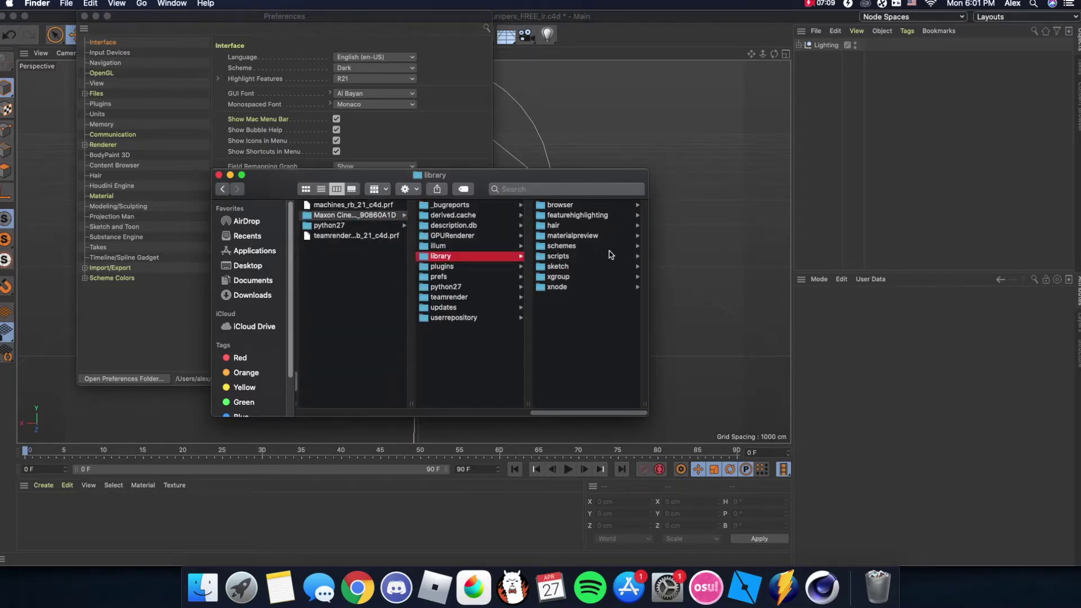
pyautogui.click(572, 205)
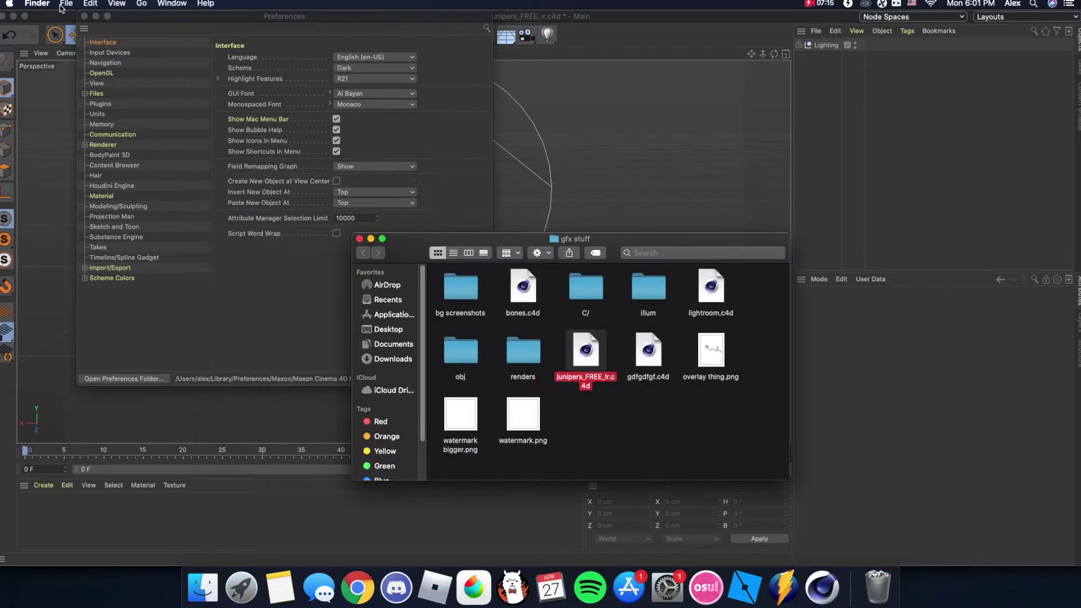
pyautogui.click(85, 16)
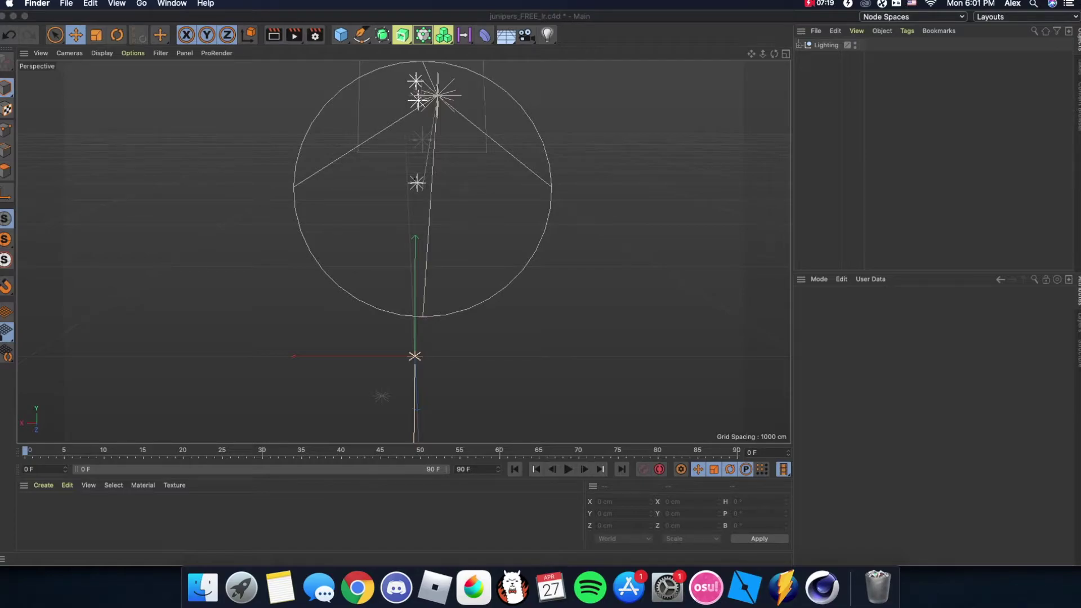
# Add the Nero Rig from the Nero Rig v3 FK presets to the scene and return to the object list.
pyautogui.click(1078, 111)
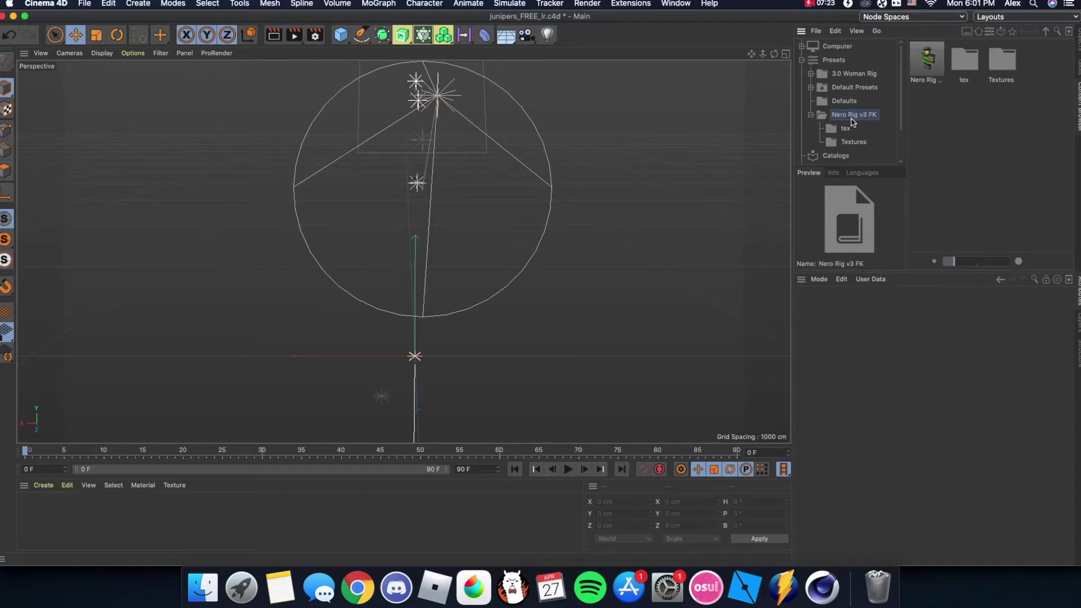
pyautogui.moveTo(943, 70); pyautogui.dragTo(518, 213)
pyautogui.click(1079, 48)
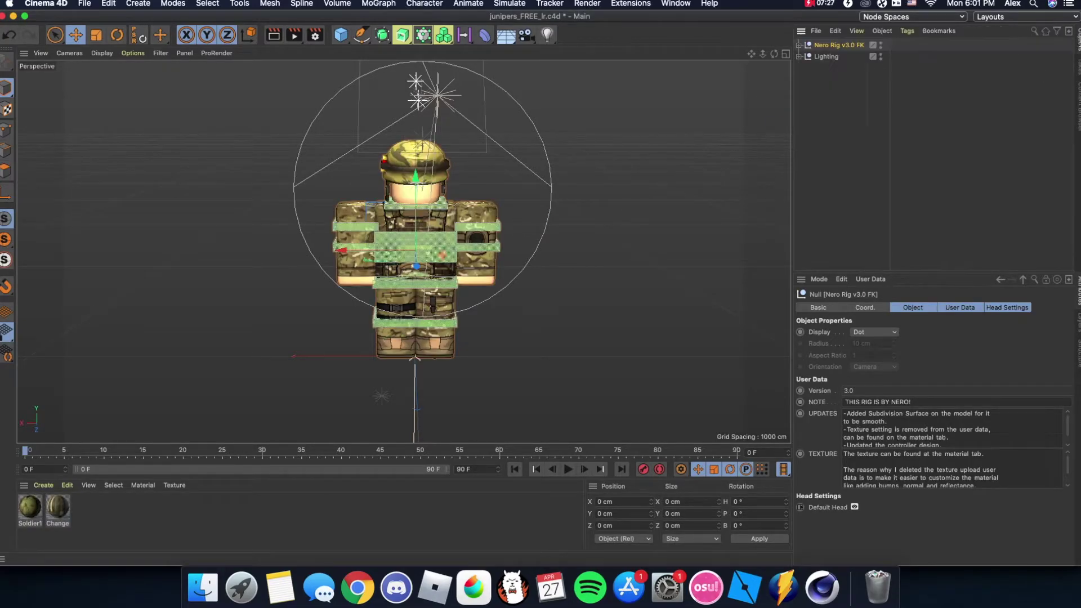
# Rotate the Nero Rig v3.0 FK around its vertical axis so its face points towards the view.
pyautogui.moveTo(775, 56)
pyautogui.mouseDown()
pyautogui.moveTo(833, 59)
pyautogui.moveTo(768, 57)
pyautogui.mouseUp()
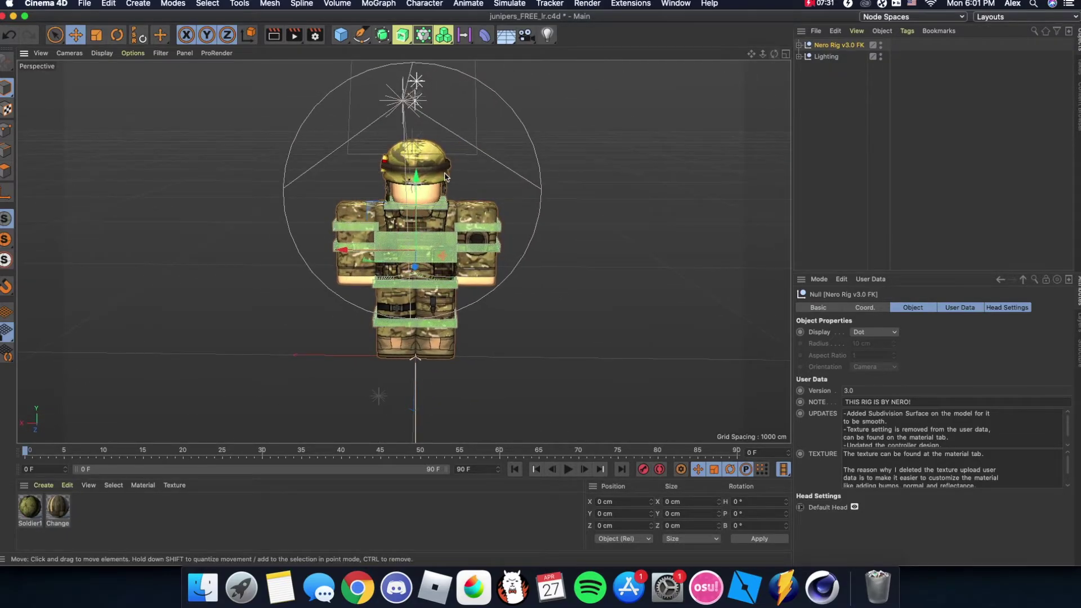
pyautogui.press('r')
pyautogui.moveTo(382, 260); pyautogui.dragTo(621, 215)
pyautogui.scroll(2, 481, 309)
# Delete the Soldier1 material and browse to the gfx stuff/obj folder for the Change Texture Here material's color texture.
pyautogui.click(25, 511)
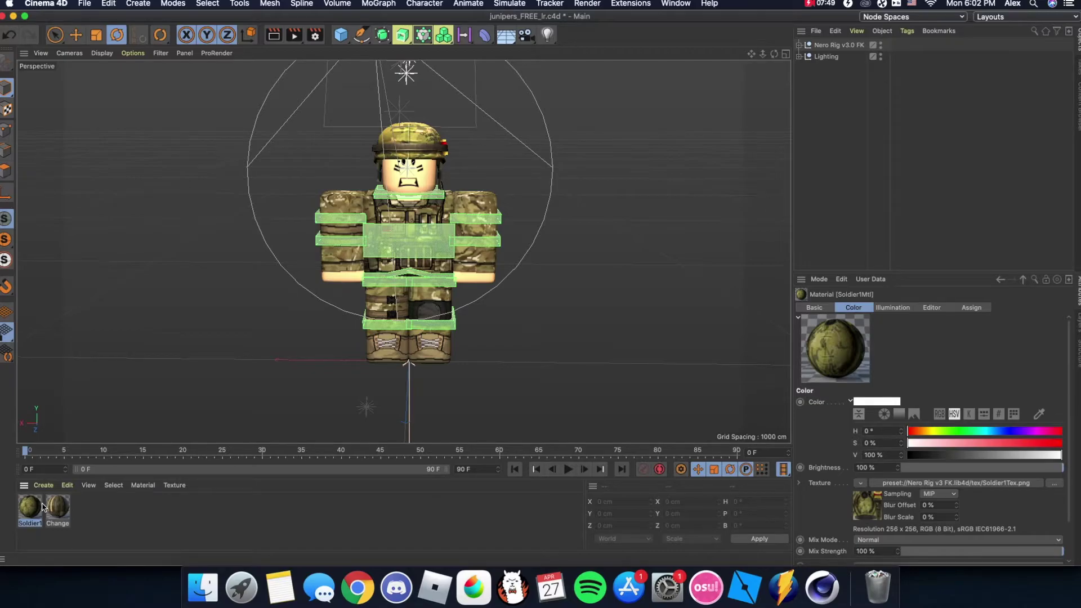
pyautogui.press('Delete')
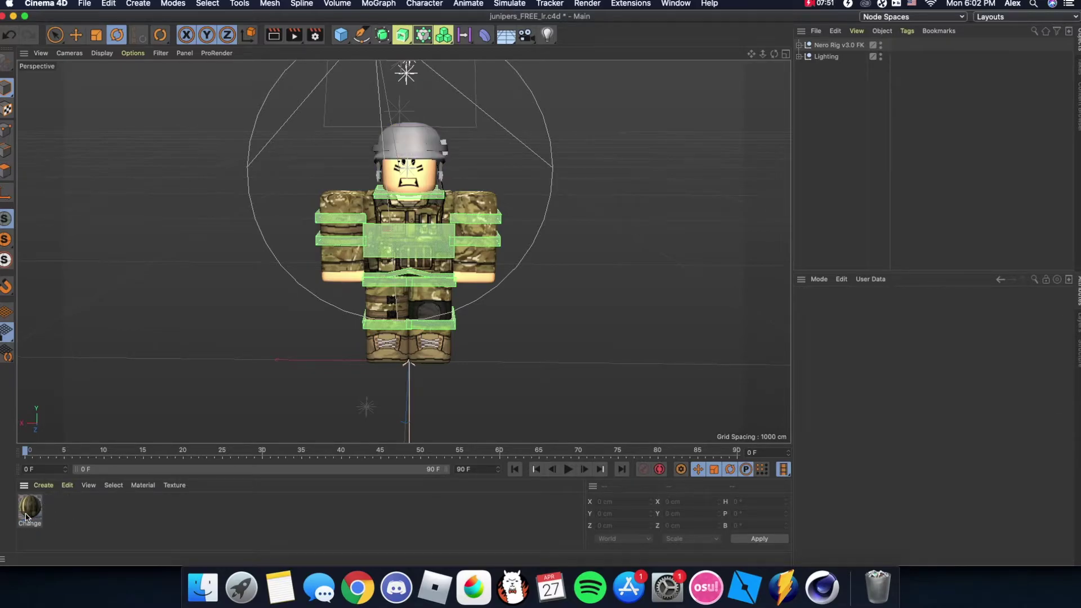
pyautogui.click(25, 515)
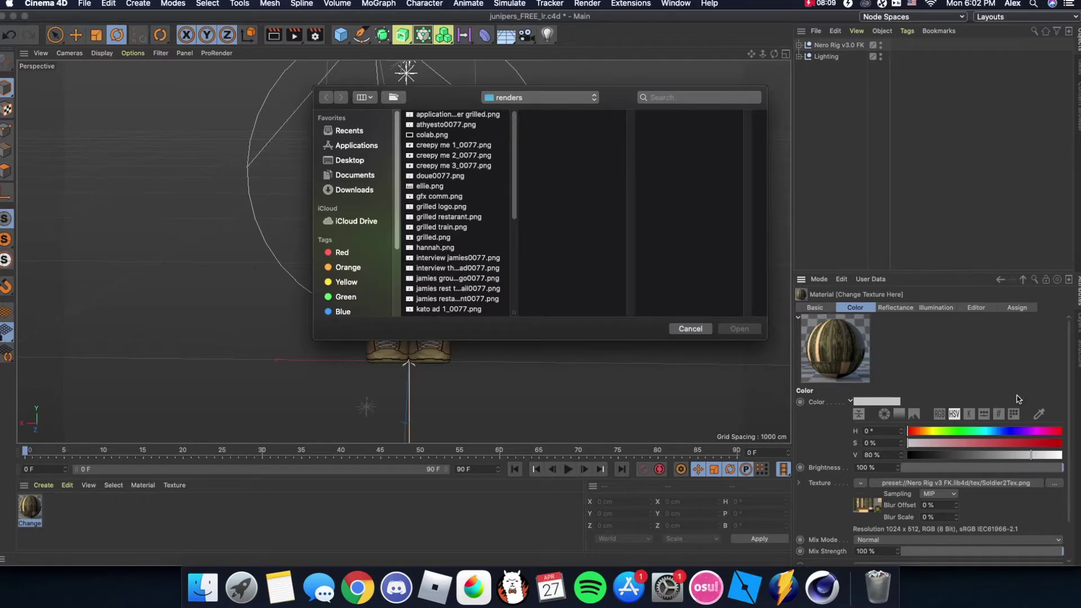
pyautogui.moveTo(444, 103); pyautogui.dragTo(485, 116)
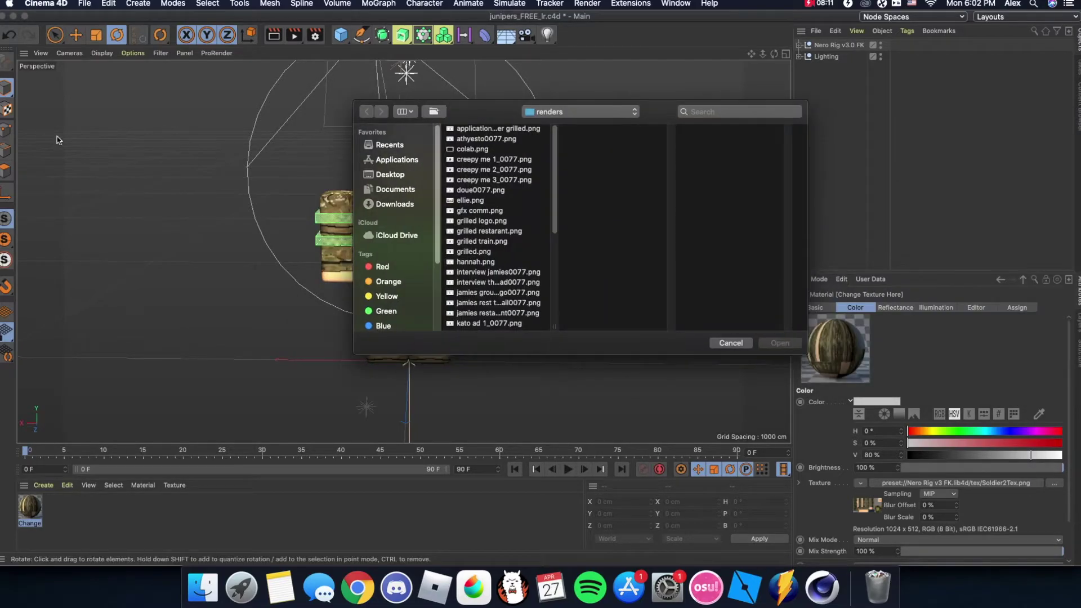
pyautogui.scroll(-10, 491, 226)
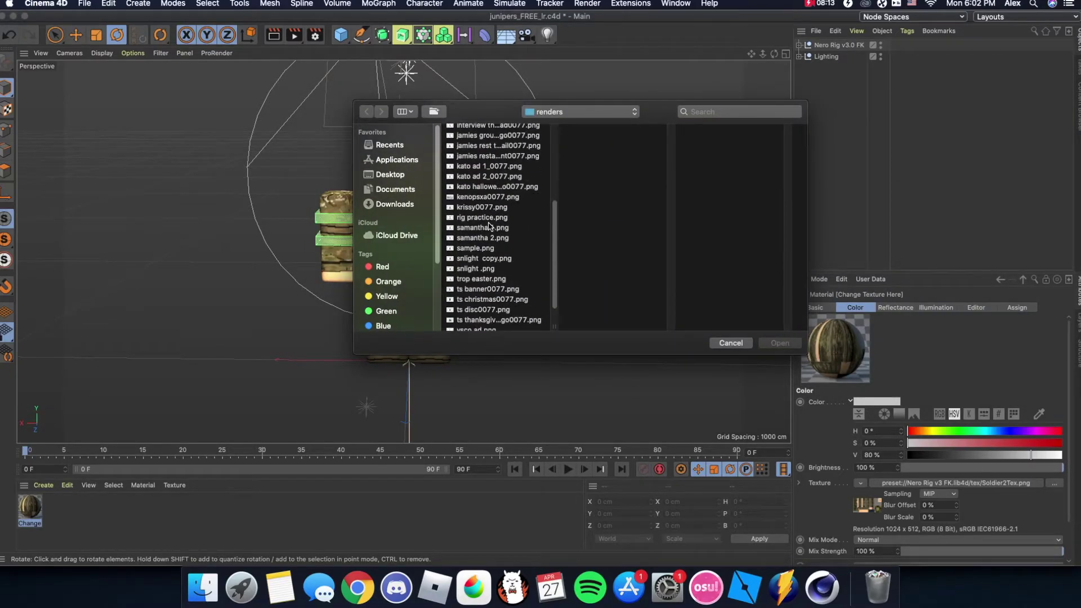
pyautogui.click(587, 116)
pyautogui.click(765, 240)
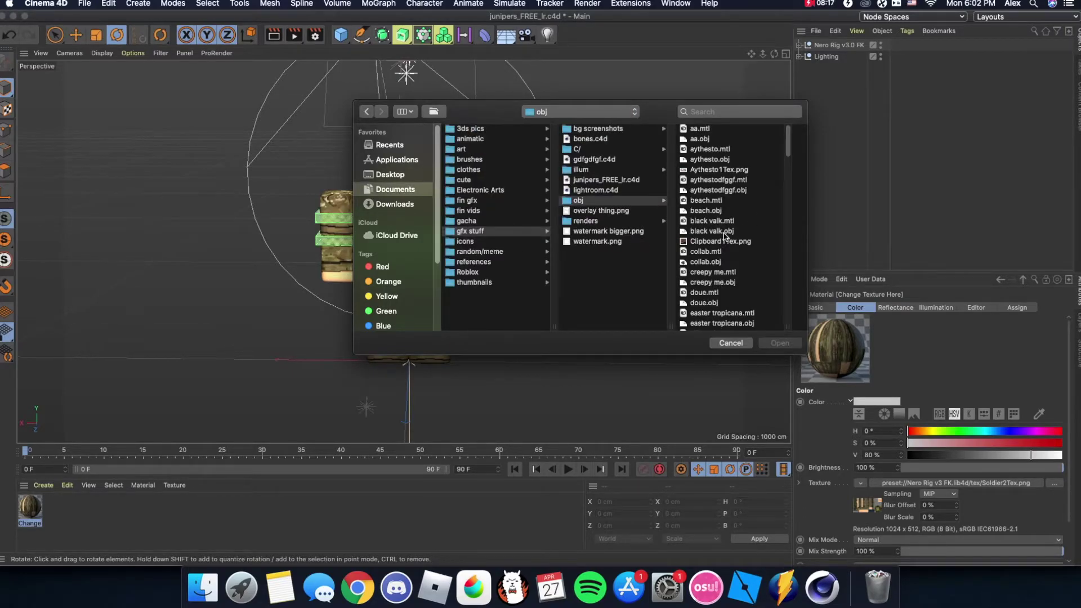
# Find Hypncs1Tex.png and Hypncs2Tex.png in the obj folder and compare their previews for the clothing texture.
pyautogui.scroll(-15, 725, 235)
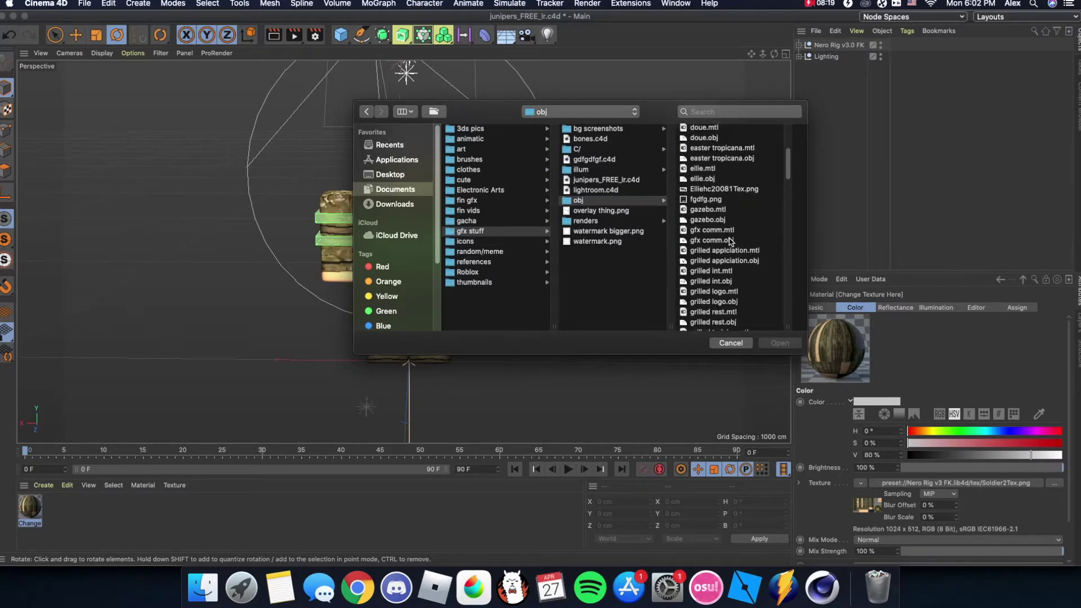
pyautogui.scroll(3, 732, 185)
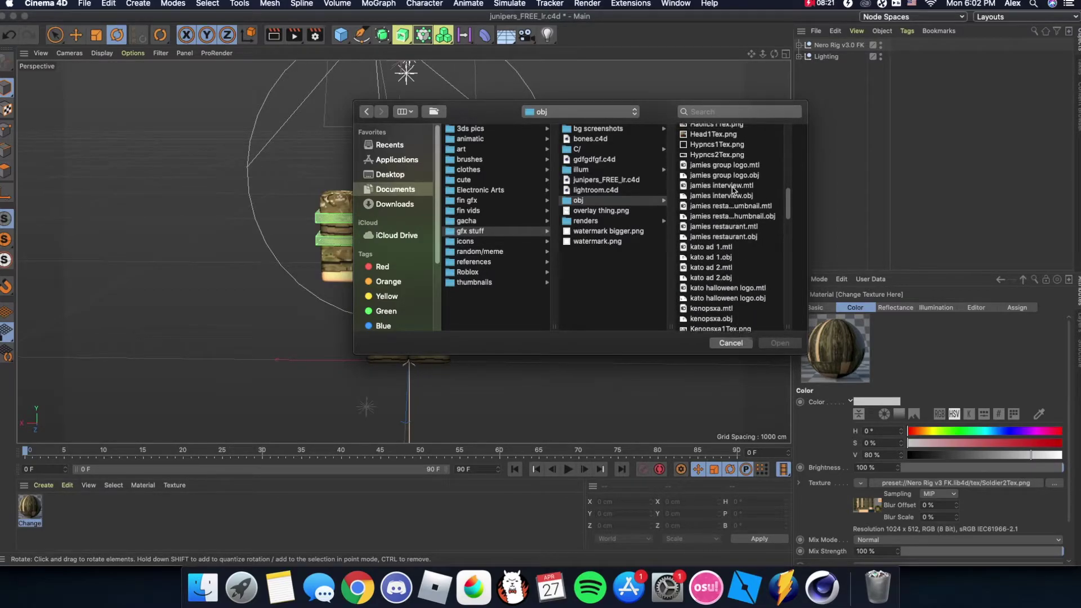
pyautogui.click(718, 161)
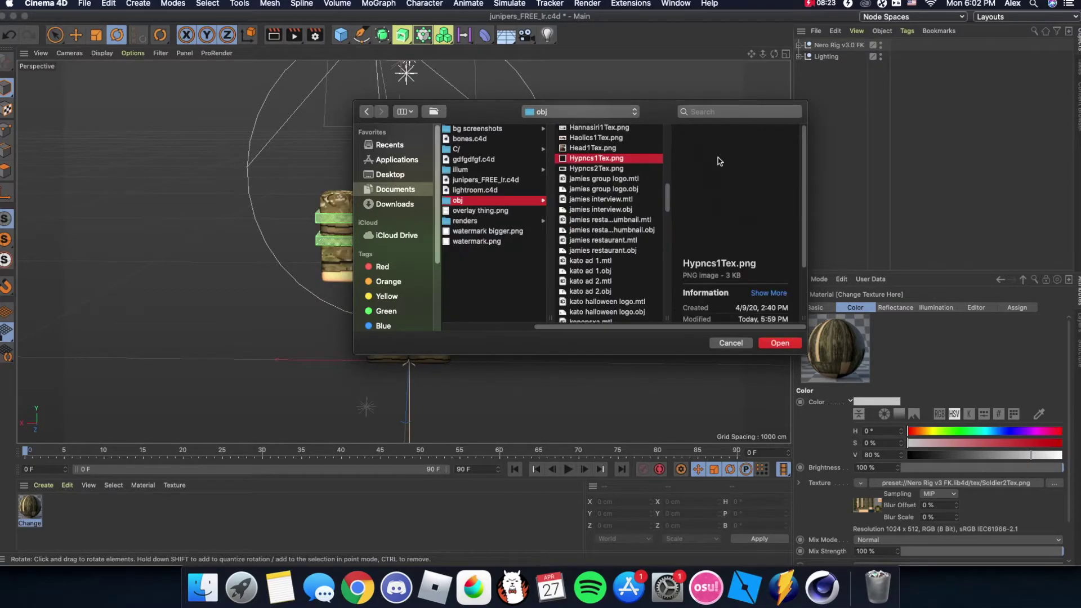
pyautogui.scroll(2, 586, 190)
pyautogui.click(587, 186)
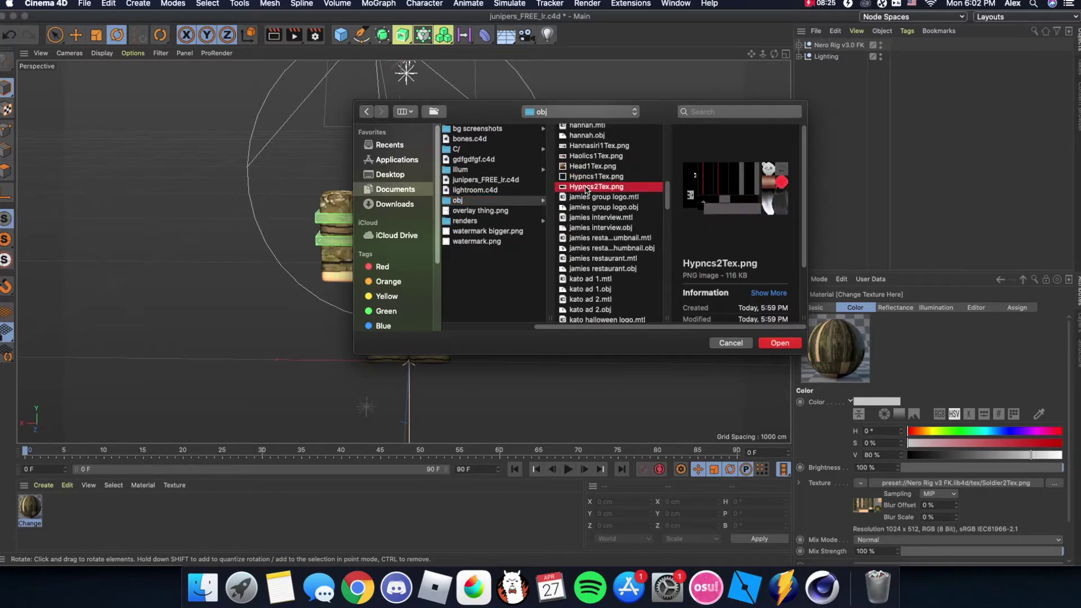
pyautogui.click(589, 168)
pyautogui.click(594, 188)
pyautogui.click(589, 176)
pyautogui.click(582, 186)
pyautogui.click(574, 177)
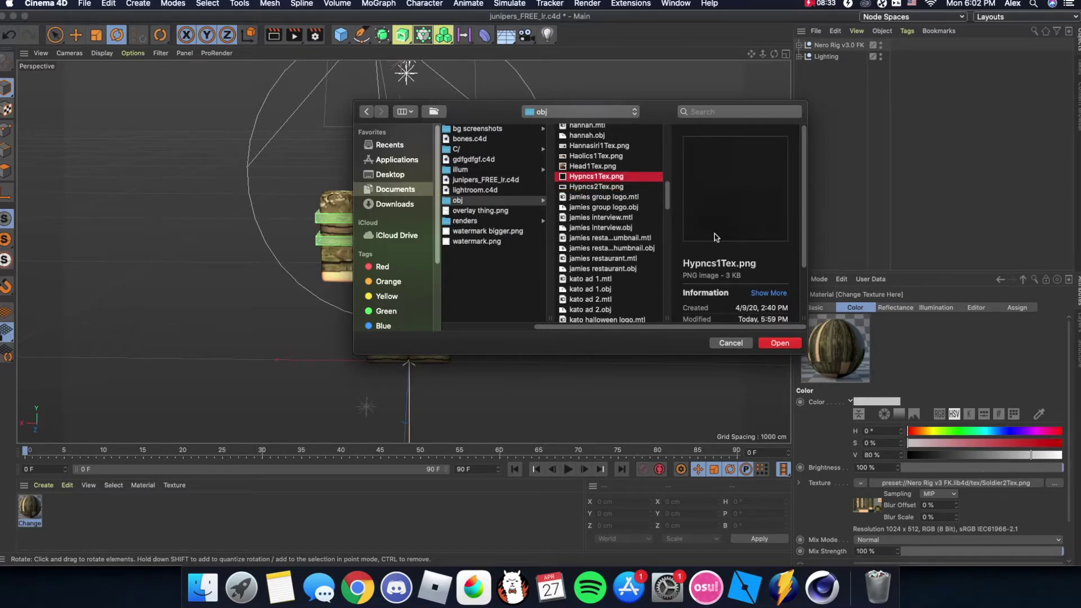
# Load Hypncs2Tex.png as the Change Texture Here material's color texture without copying it to the project location.
pyautogui.click(625, 190)
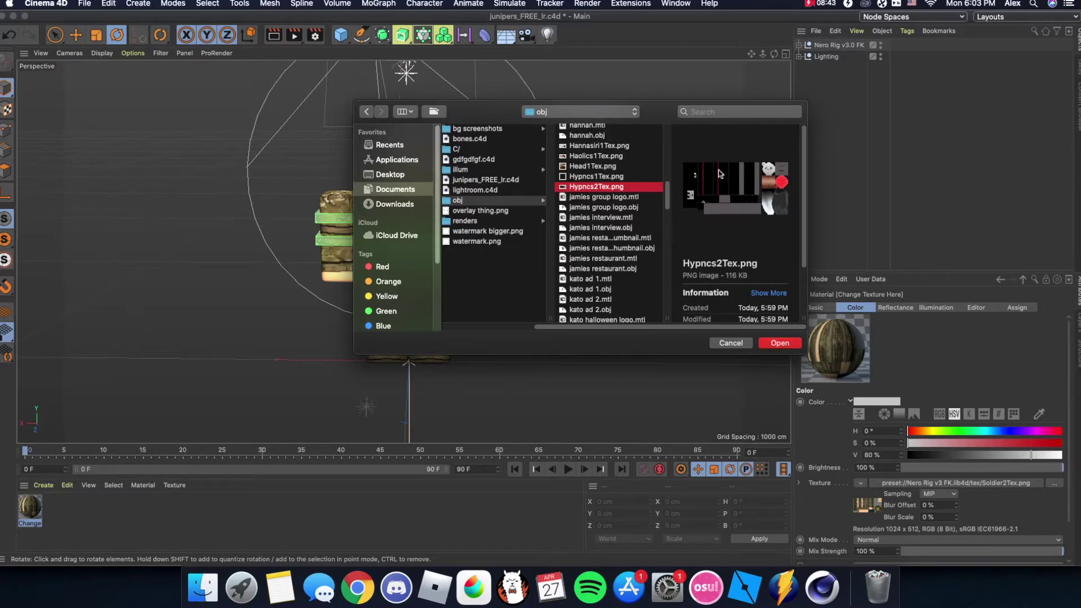
pyautogui.click(779, 343)
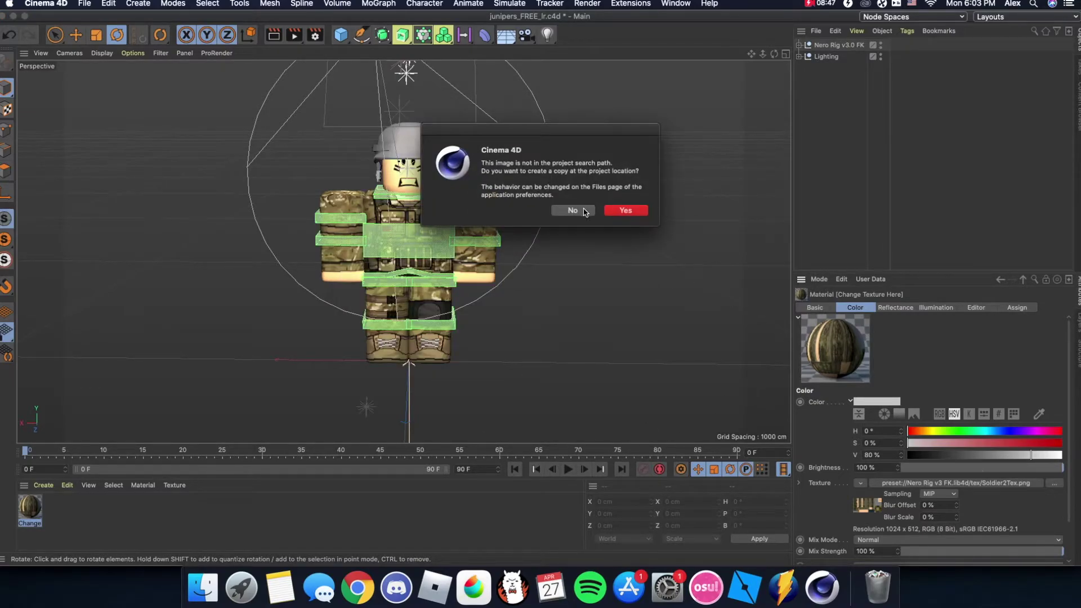
pyautogui.click(578, 214)
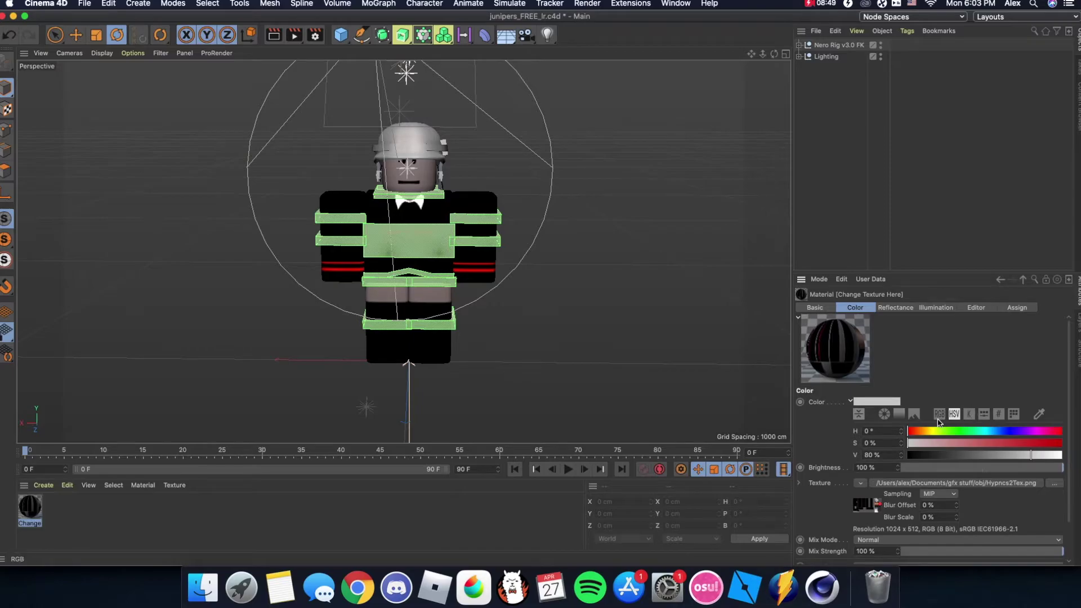
# Set the sampling of the Change Texture Here material's color texture to SAT.
pyautogui.scroll(-1, 945, 491)
pyautogui.click(946, 489)
pyautogui.click(928, 486)
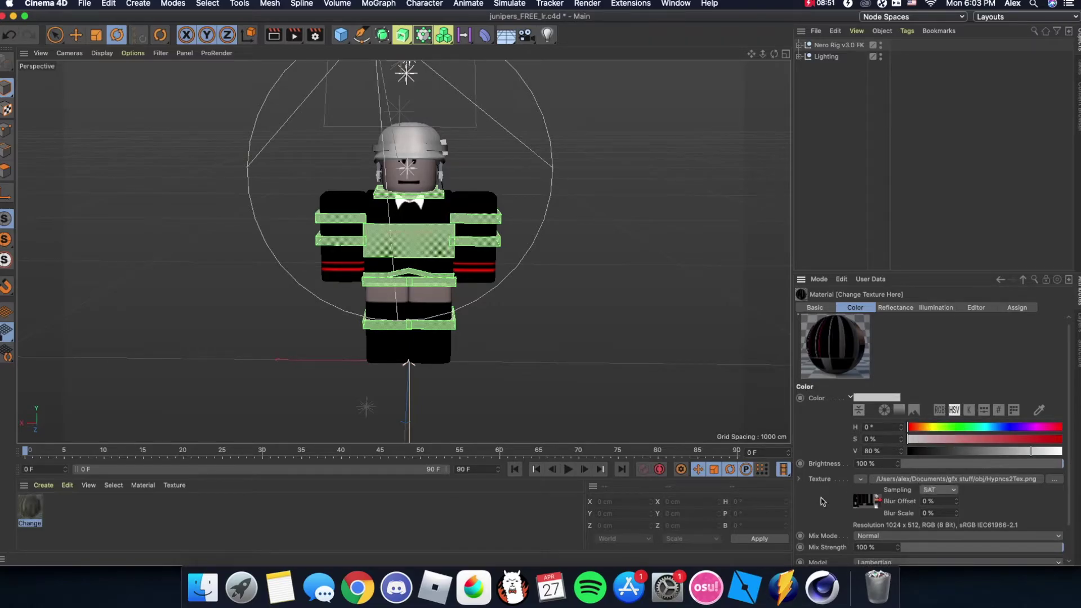
# Try the Default texture preview size on the Change Texture Here material, restore No Scaling, and return to its basic properties.
pyautogui.click(972, 308)
pyautogui.click(885, 412)
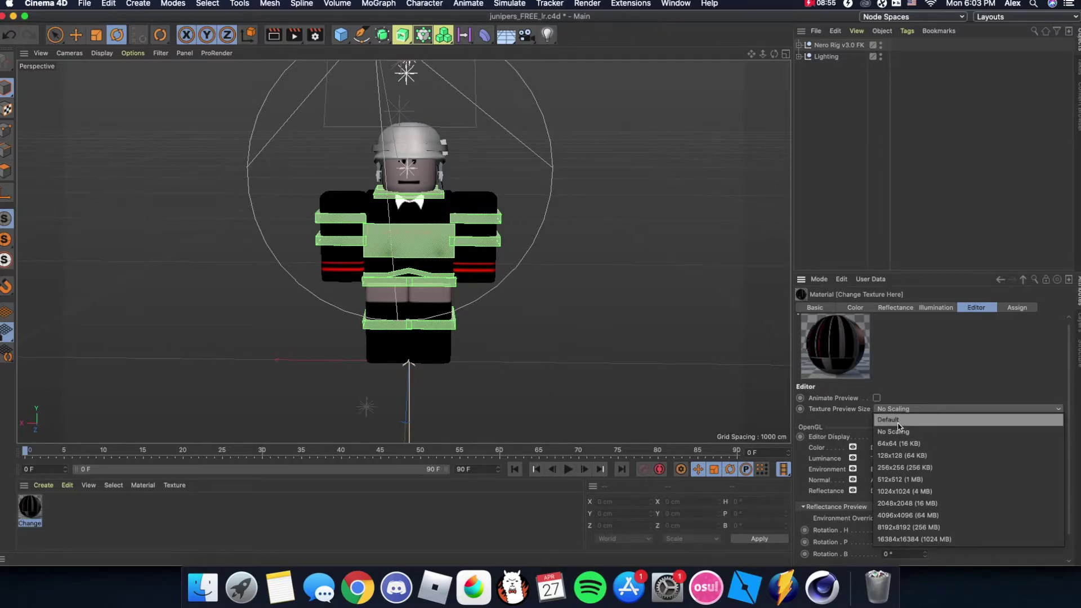
pyautogui.click(896, 424)
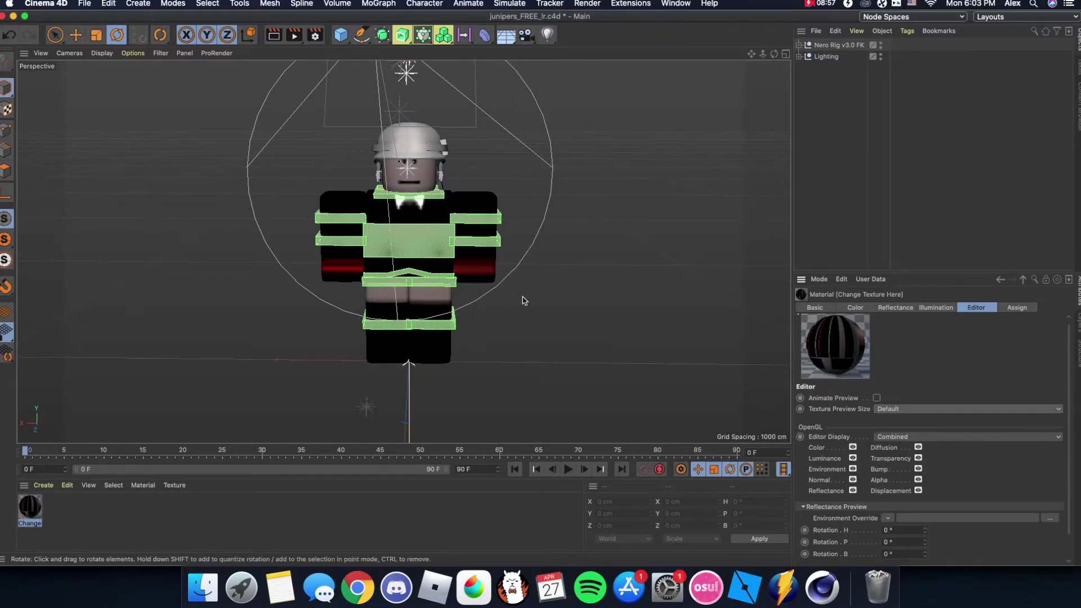
pyautogui.click(894, 408)
pyautogui.click(900, 431)
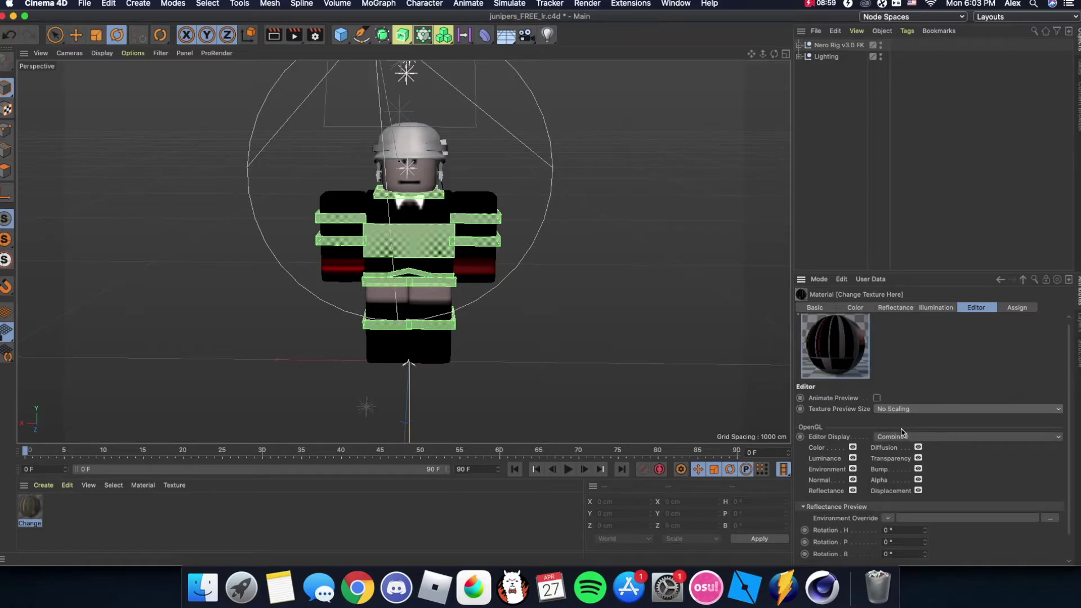
pyautogui.click(814, 307)
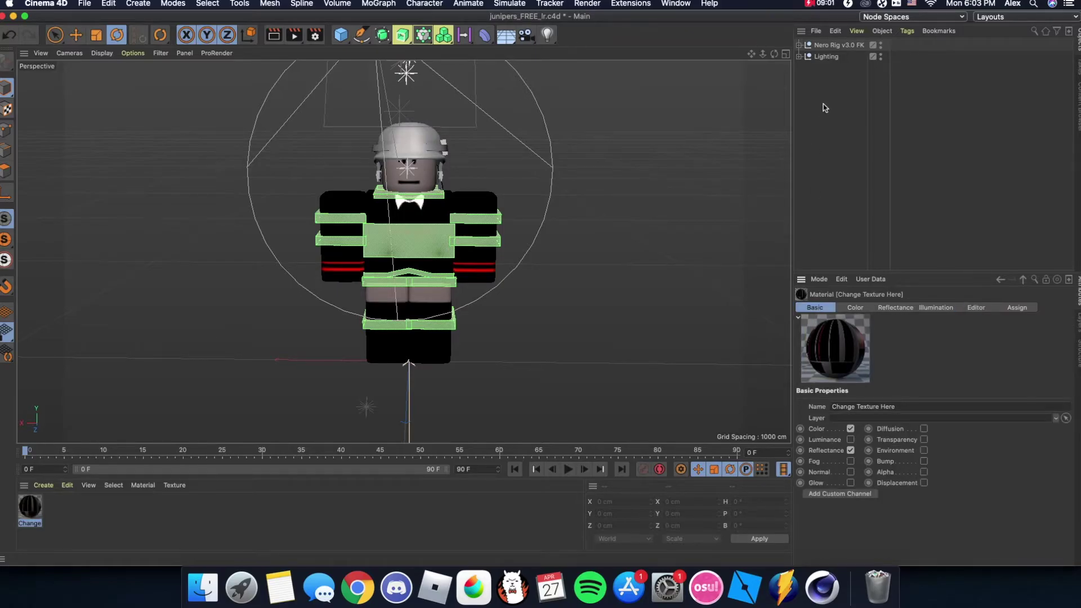
# Delete the helmet from the Nero Rig's Head Attachments and collapse the rig's hierarchy.
pyautogui.click(798, 45)
pyautogui.click(805, 56)
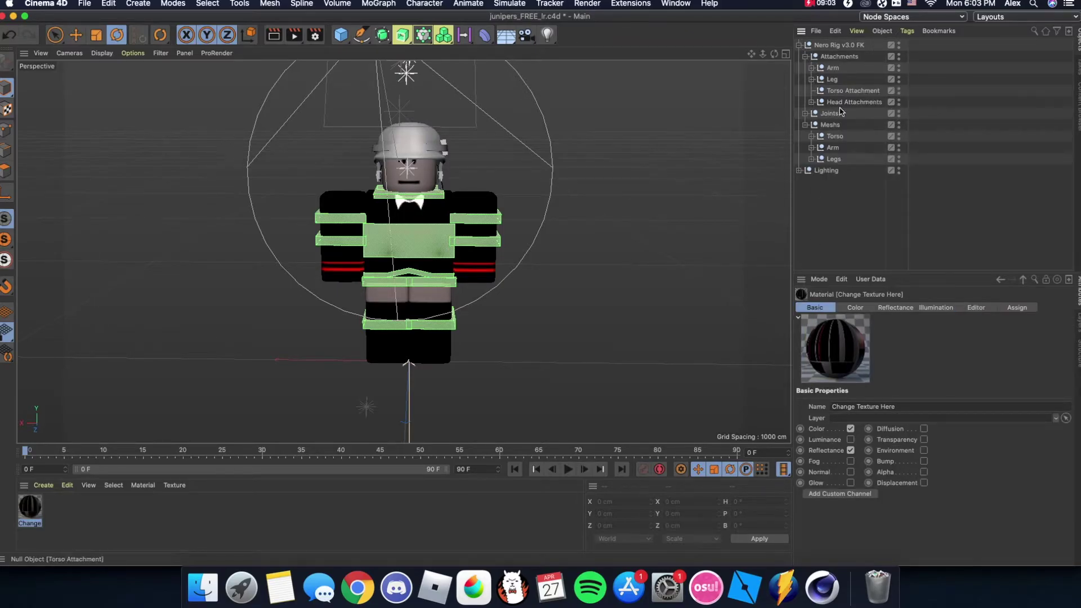
pyautogui.click(811, 102)
pyautogui.click(845, 113)
pyautogui.press('Delete')
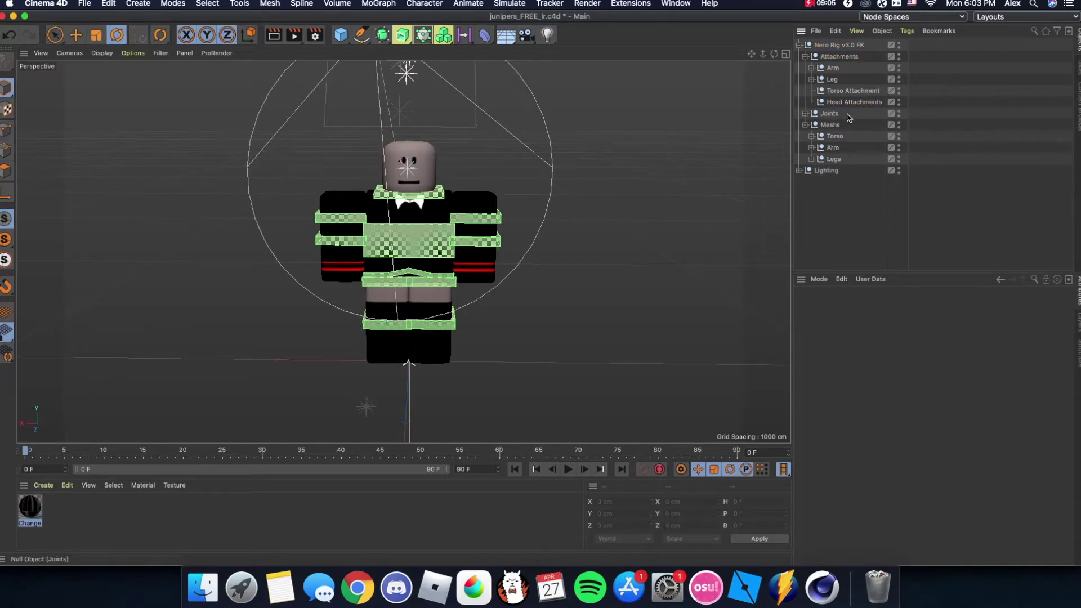
pyautogui.click(800, 45)
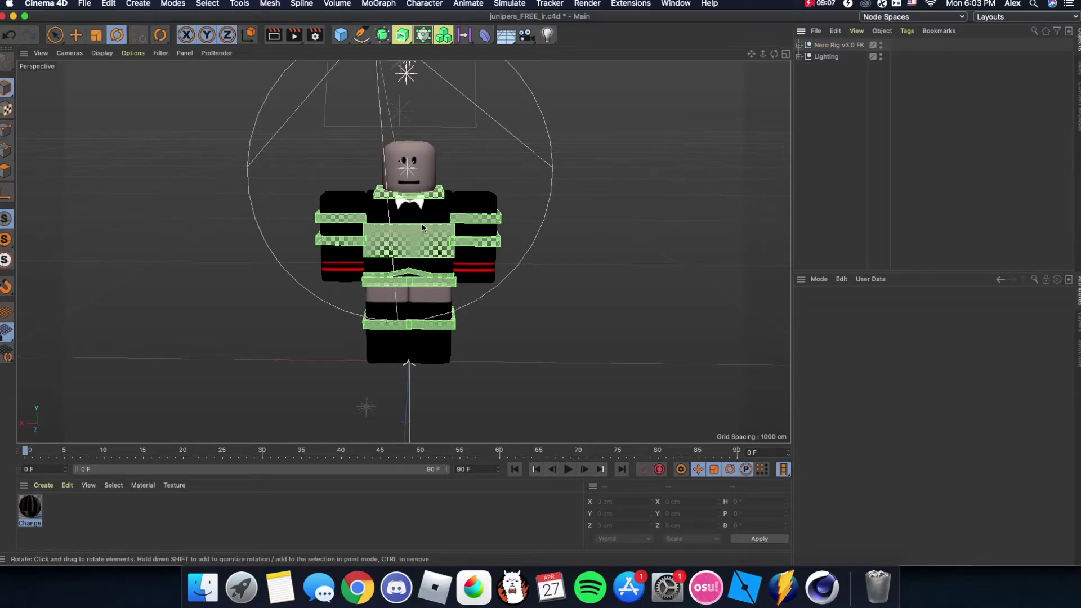
# Merge tutortial.obj from the obj folder into the current project.
pyautogui.click(85, 4)
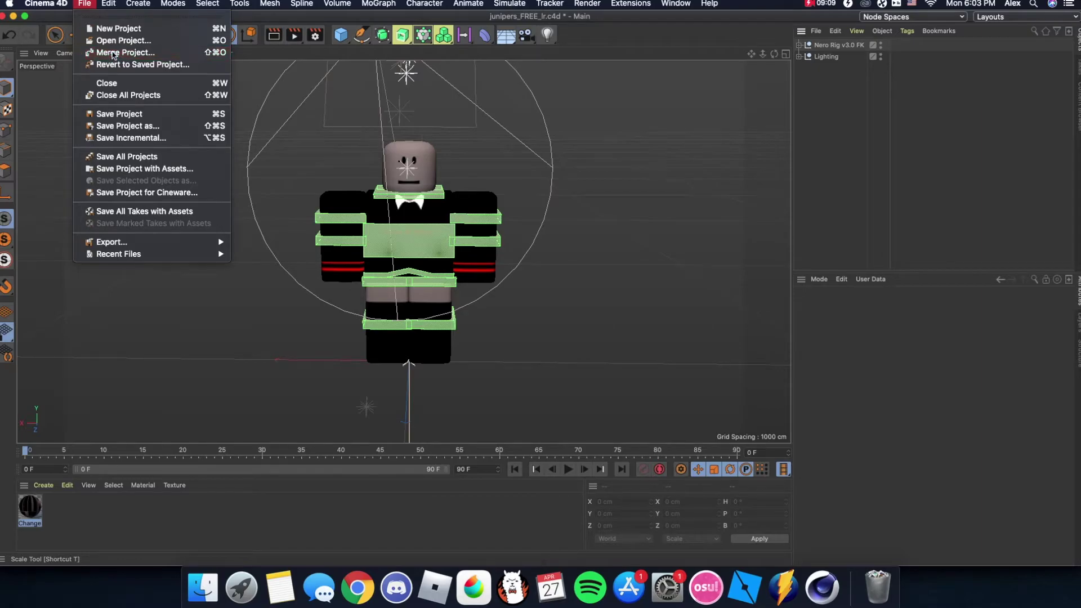
pyautogui.click(113, 54)
pyautogui.scroll(-5, 457, 246)
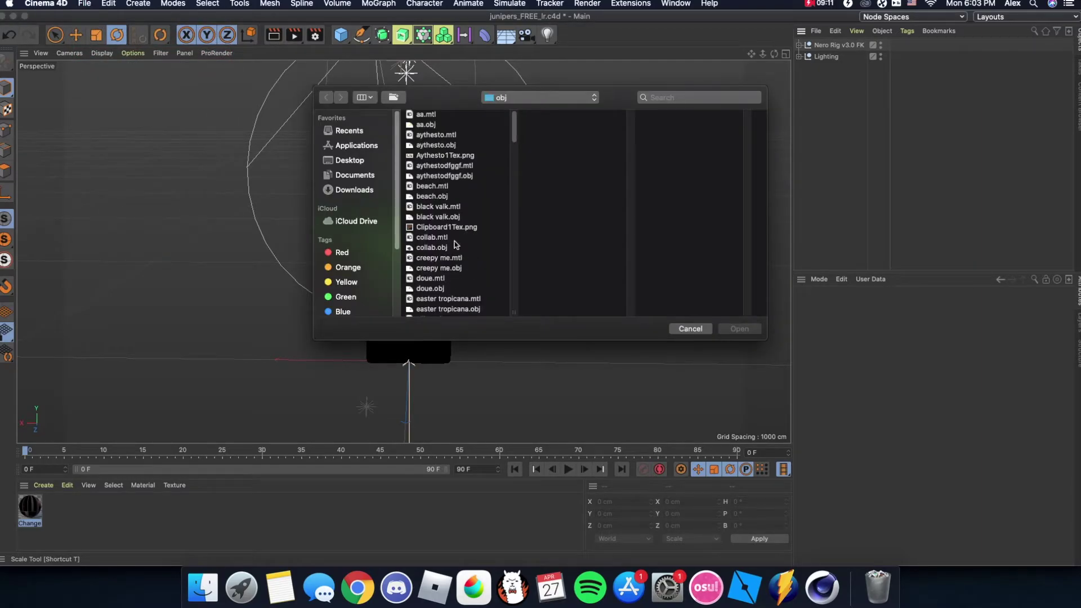
pyautogui.scroll(-10, 458, 246)
pyautogui.scroll(-10, 458, 246)
pyautogui.click(453, 241)
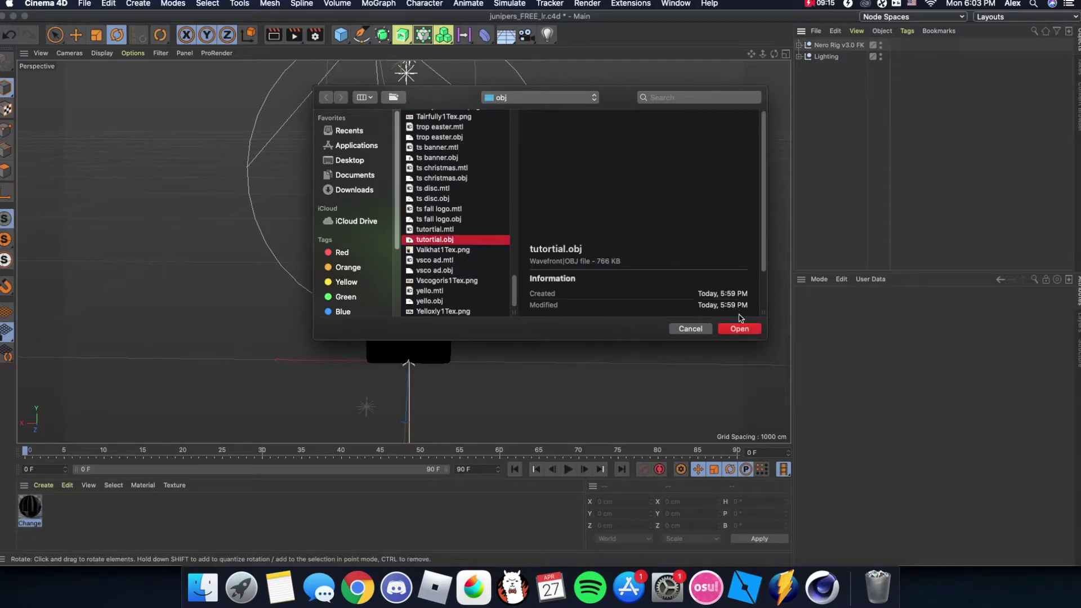
pyautogui.click(739, 329)
# Import the OBJ with scale 100, phong angle 0, Invert Transparency and Flip Z Axis off, and Flip X Axis on.
pyautogui.moveTo(730, 201); pyautogui.dragTo(605, 156)
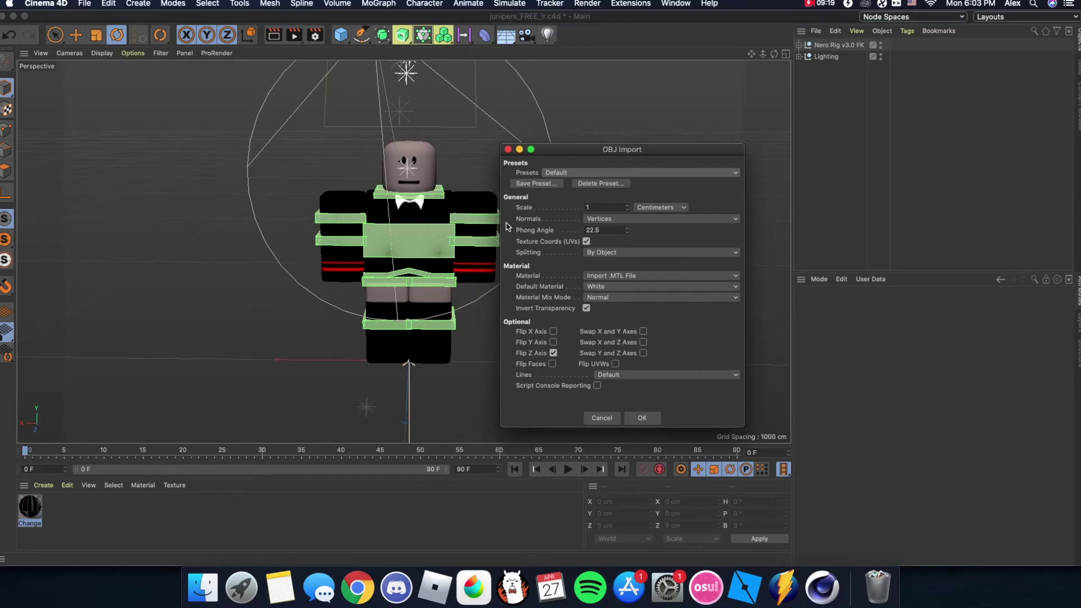
pyautogui.click(615, 208)
pyautogui.write('100')
pyautogui.click(612, 229)
pyautogui.write('0')
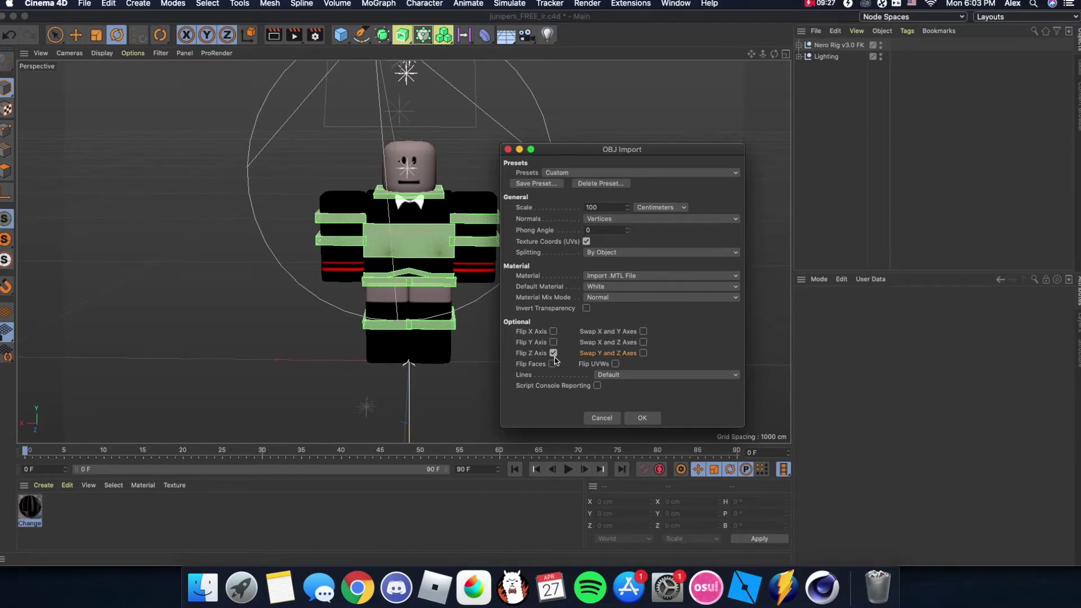
pyautogui.click(553, 331)
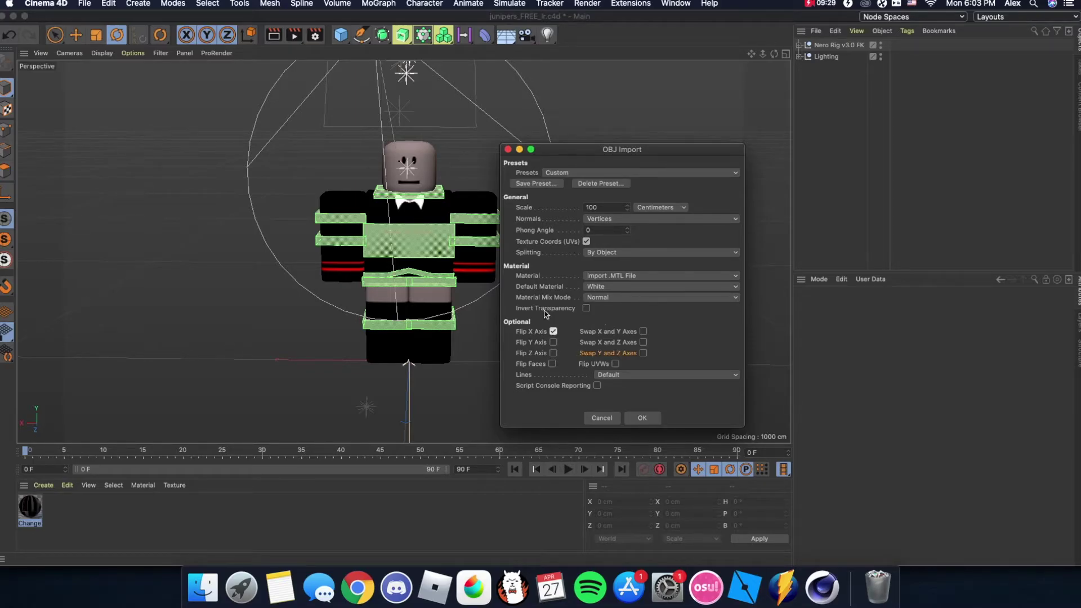
pyautogui.click(642, 417)
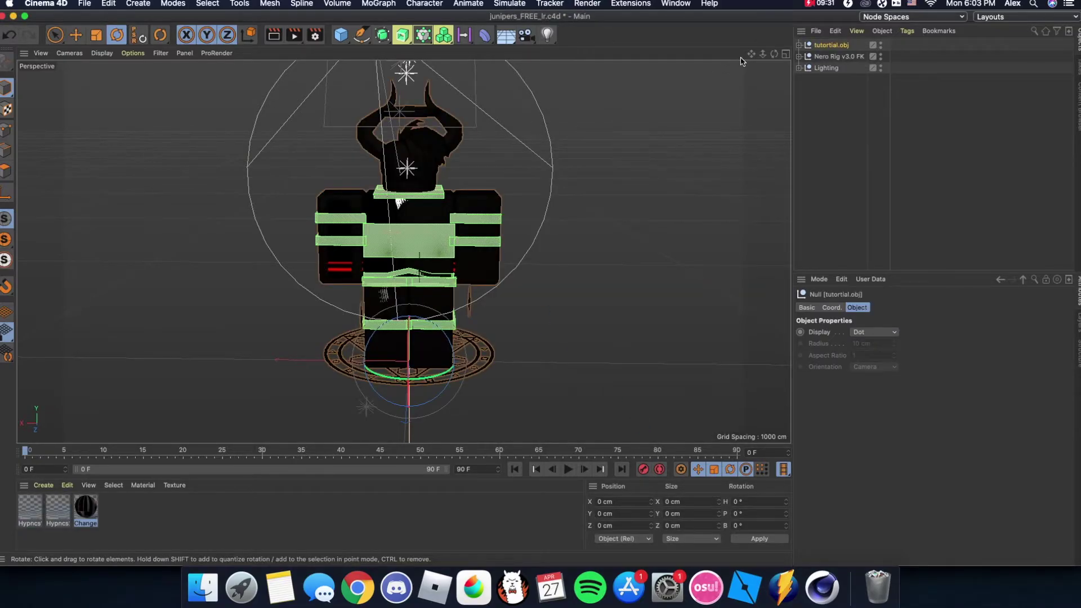
# Rotate tutortial.obj about 181° around its vertical axis and expand its list of parts.
pyautogui.moveTo(380, 377); pyautogui.dragTo(671, 242)
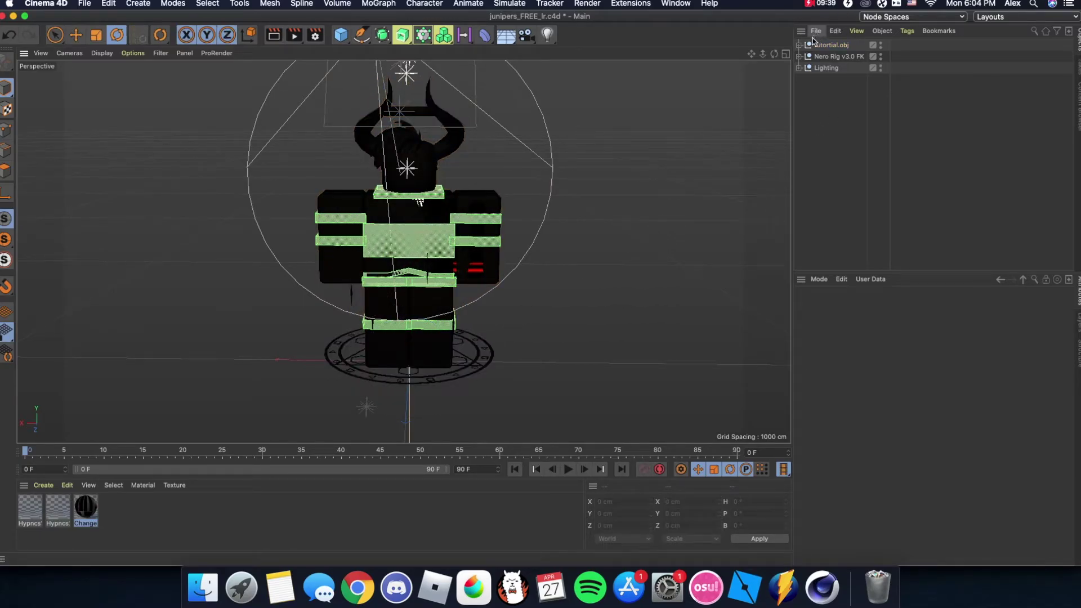
pyautogui.click(798, 44)
# Go through the first parts of tutortial.obj individually to identify which are accessories and which are body parts.
pyautogui.click(833, 58)
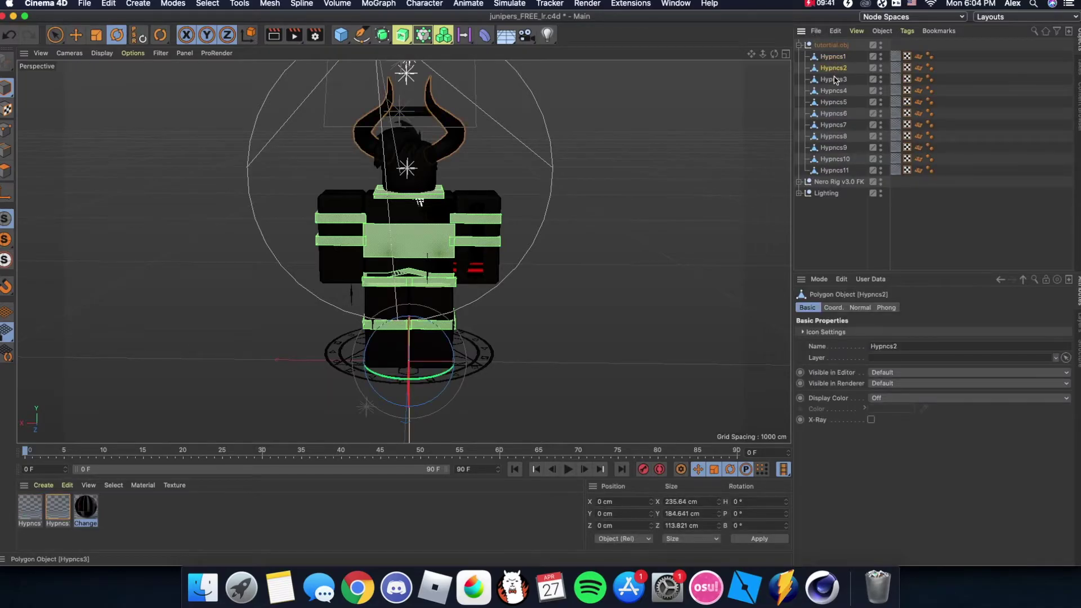
pyautogui.click(834, 79)
pyautogui.keyDown('ctrl'); pyautogui.click(834, 80); pyautogui.keyUp('ctrl')
pyautogui.click(835, 79)
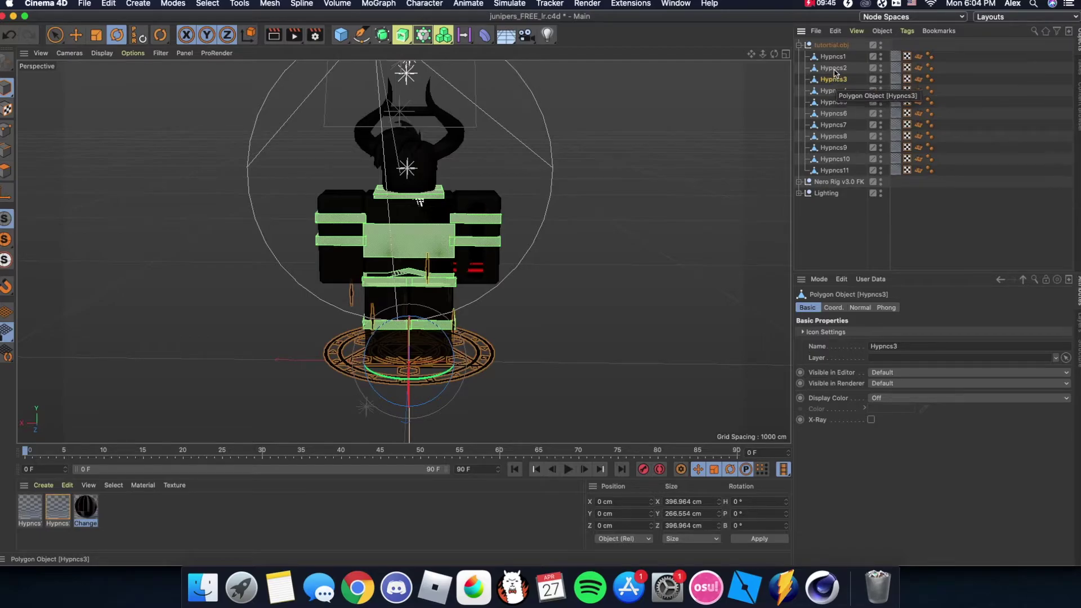
pyautogui.click(832, 68)
pyautogui.click(839, 80)
pyautogui.click(839, 91)
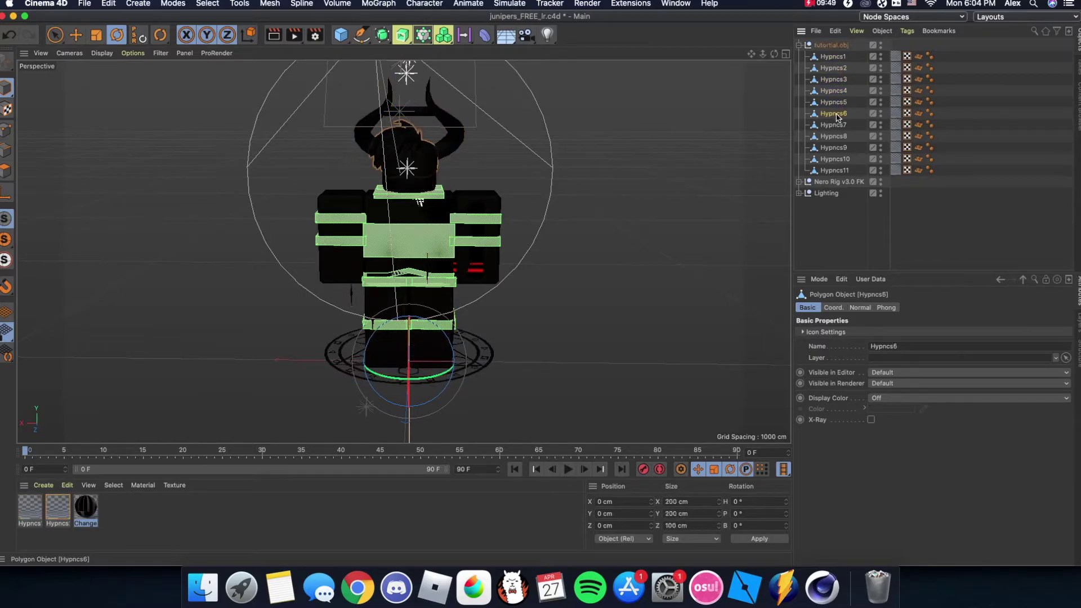
pyautogui.click(931, 243)
# Delete the body parts Hypncs6 through Hypncs11 from tutortial.obj.
pyautogui.click(835, 114)
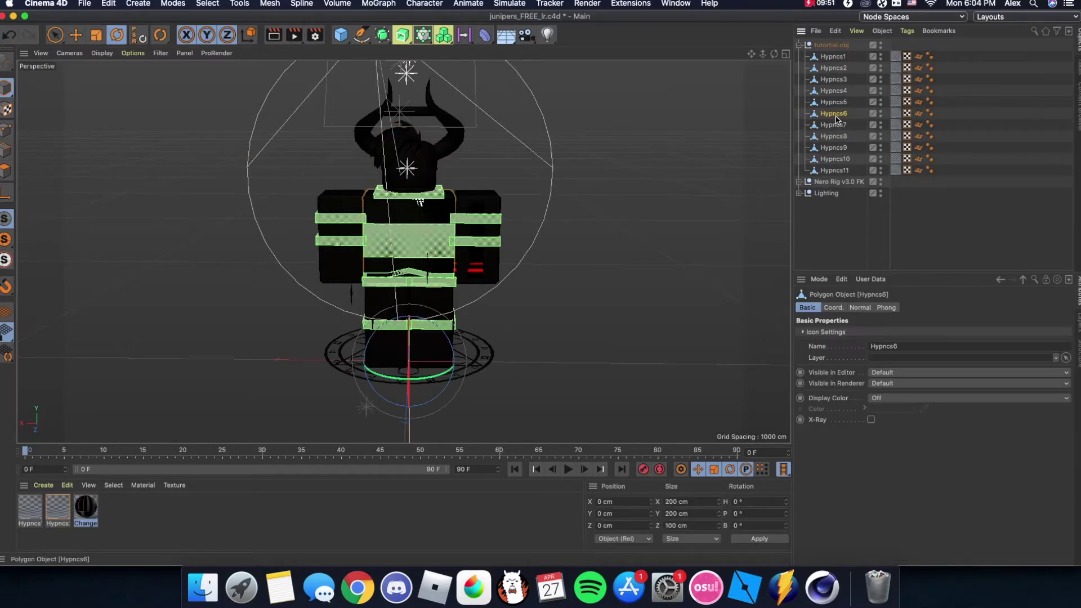
pyautogui.keyDown('shift'); pyautogui.click(844, 173); pyautogui.keyUp('shift')
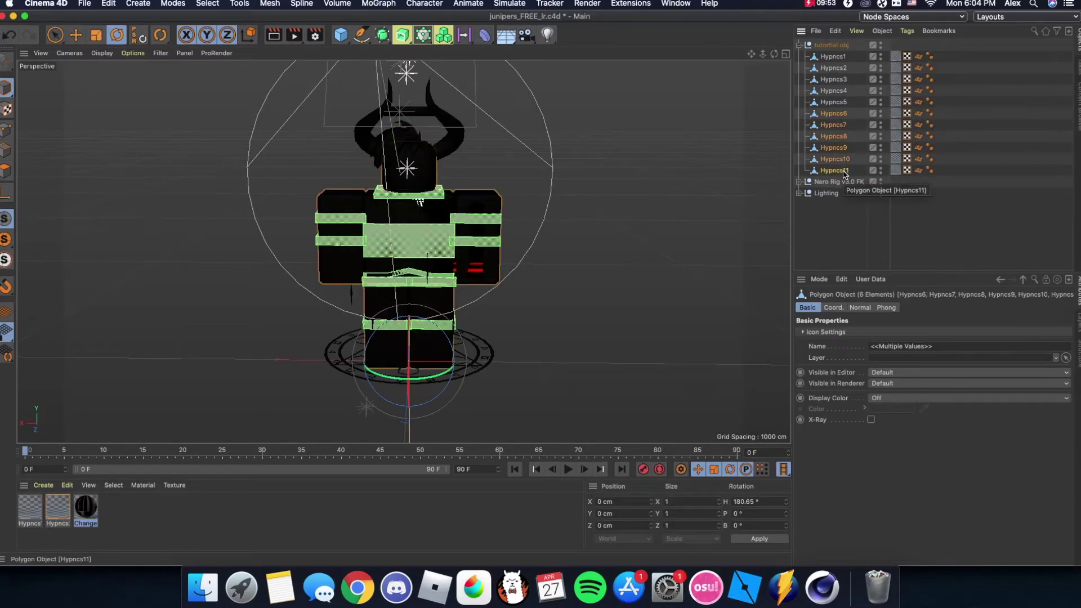
pyautogui.press('Delete')
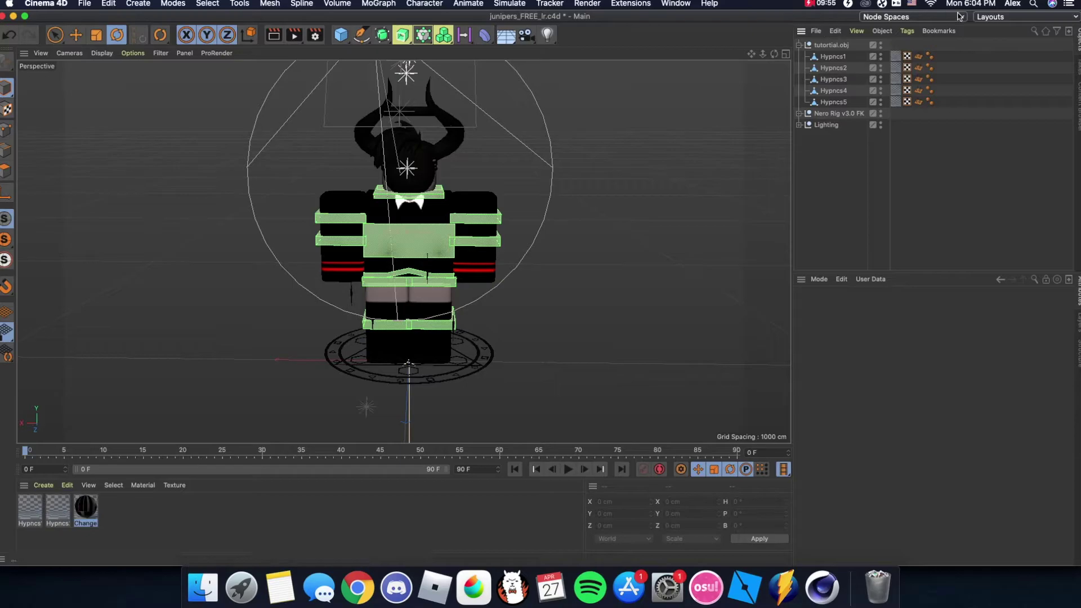
# Try rotating the whole tutortial.obj group around its vertical axis and undo the rotation.
pyautogui.click(838, 45)
pyautogui.moveTo(383, 379); pyautogui.dragTo(592, 237)
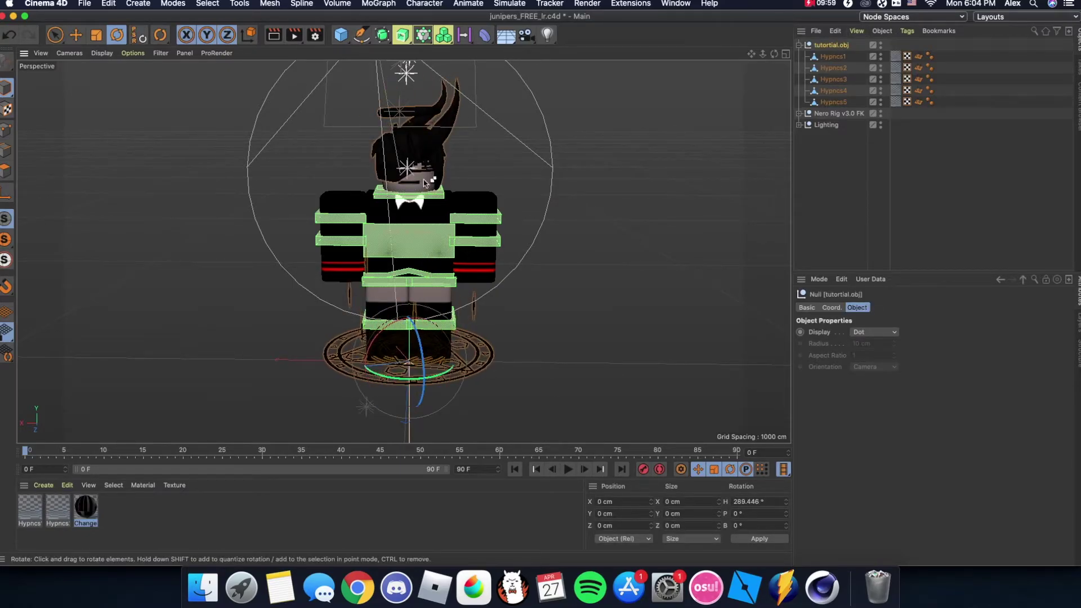
pyautogui.press('super+z')
pyautogui.click(690, 152)
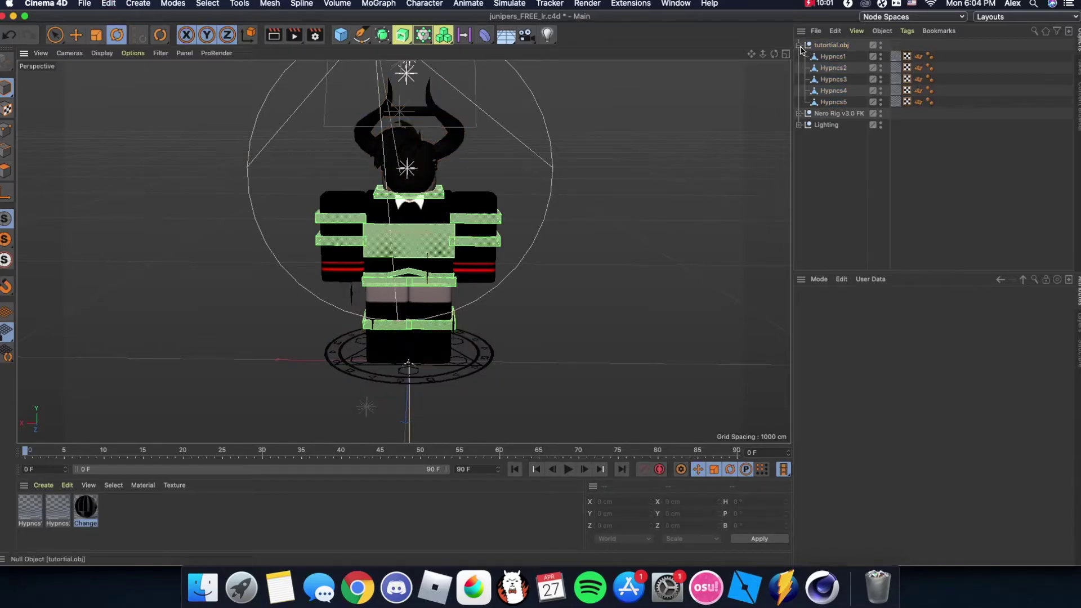
# Apply the Change Texture Here material to the avatar's hair, horns and head, and undo its application to the halo.
pyautogui.click(118, 513)
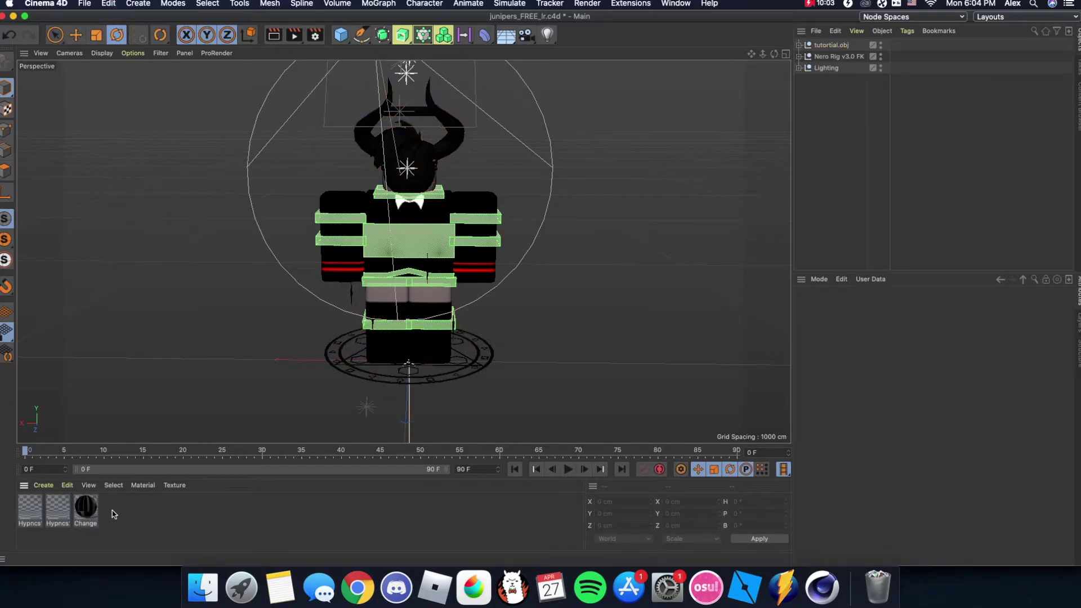
pyautogui.click(87, 515)
pyautogui.moveTo(82, 521); pyautogui.dragTo(399, 148)
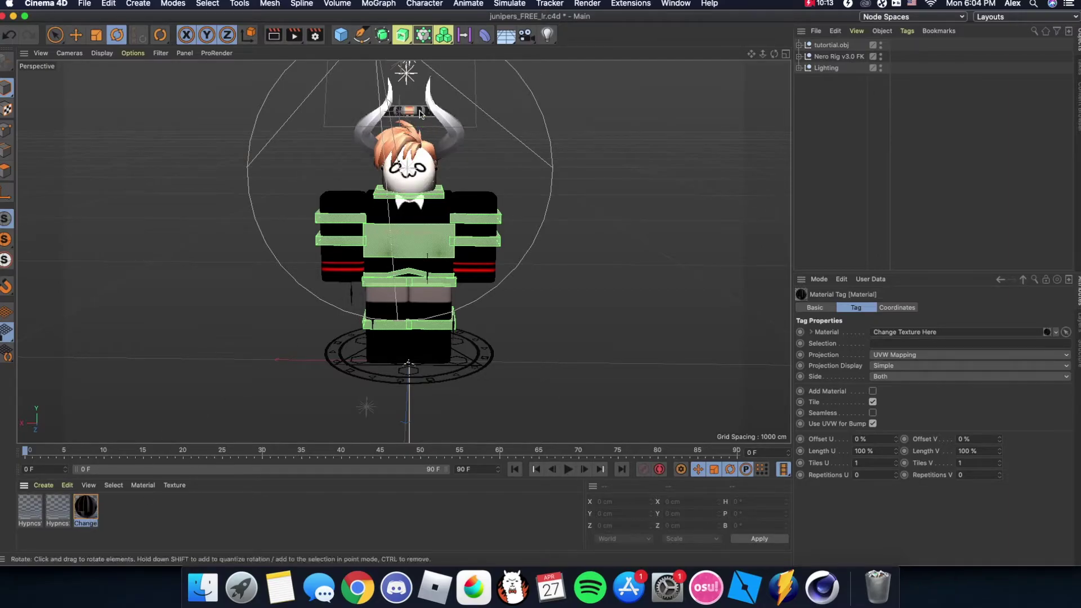
pyautogui.moveTo(774, 53); pyautogui.dragTo(777, 93)
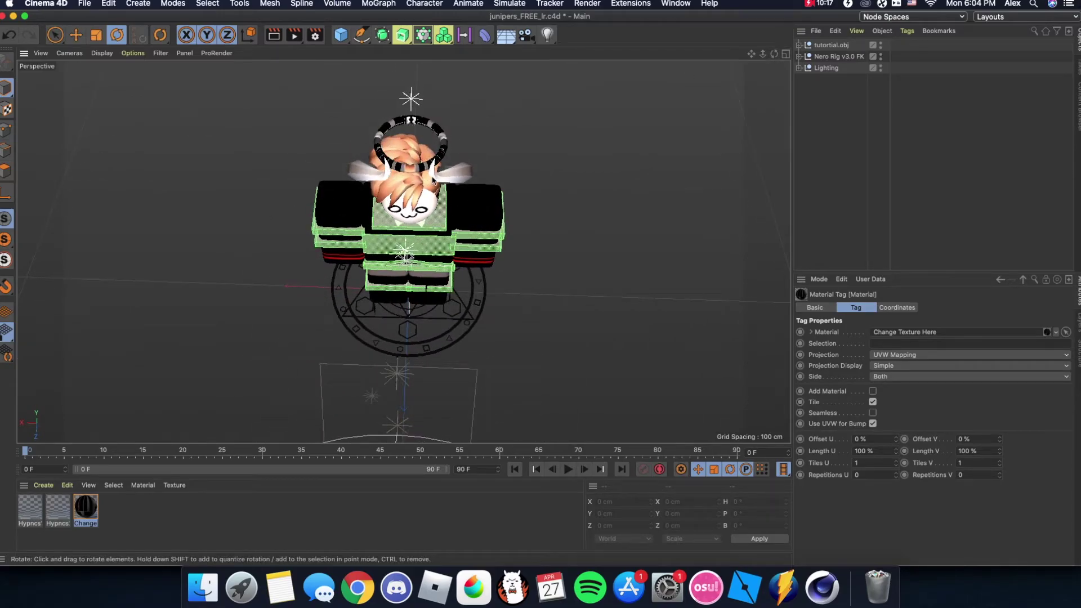
pyautogui.press('super+z')
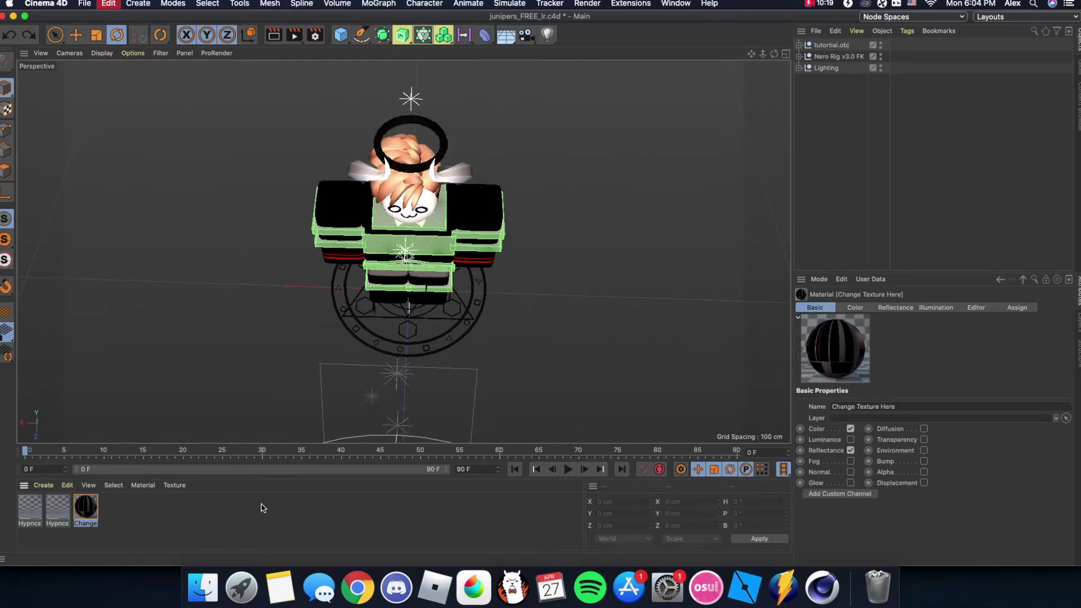
# Delete the two imported materials Hypncs1Mtl and Hypncs2Mtl.
pyautogui.click(54, 511)
pyautogui.keyDown('shift'); pyautogui.click(33, 511); pyautogui.keyUp('shift')
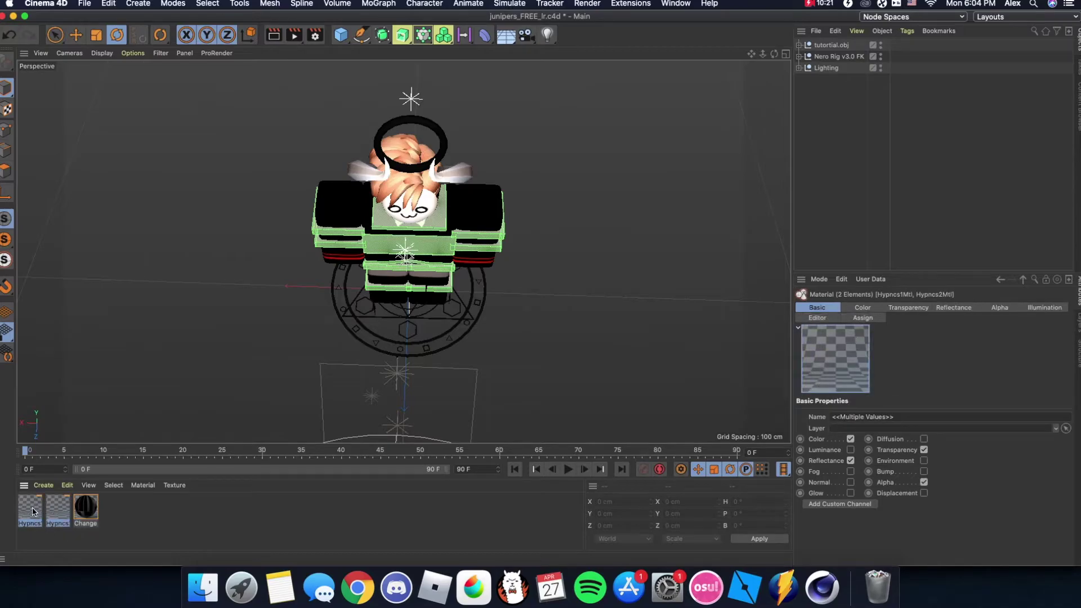
pyautogui.press('Delete')
# Duplicate the Change Texture Here material.
pyautogui.rightClick(30, 510)
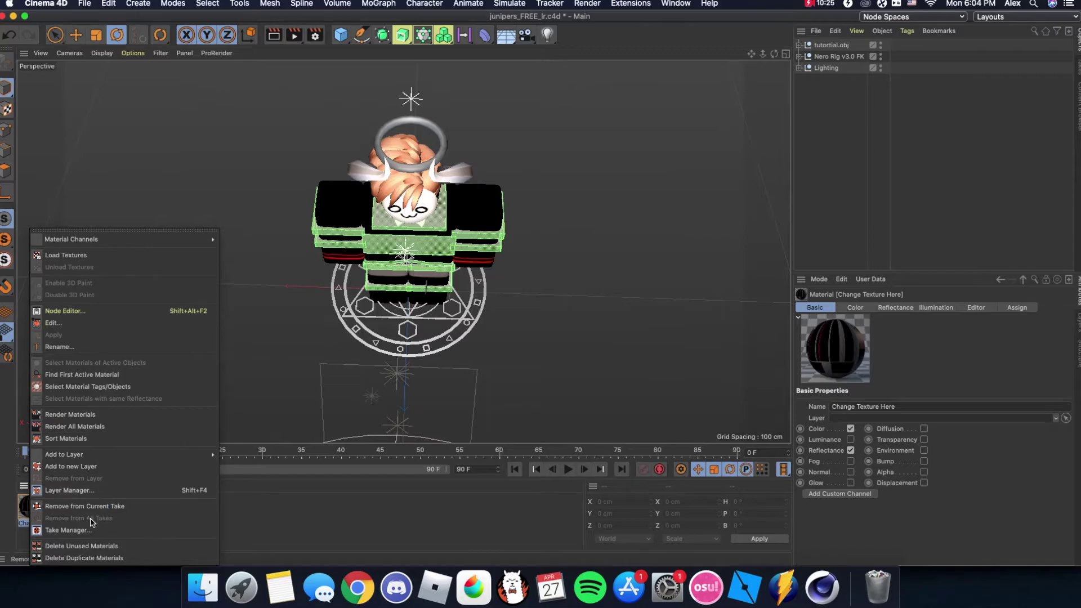
pyautogui.click(12, 509)
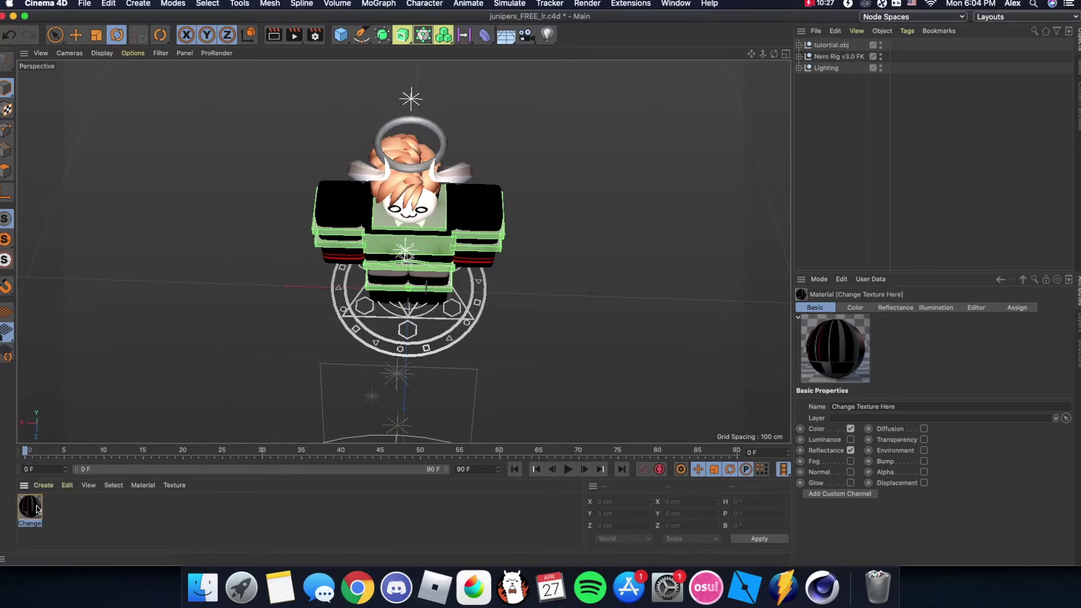
pyautogui.press('super+v')
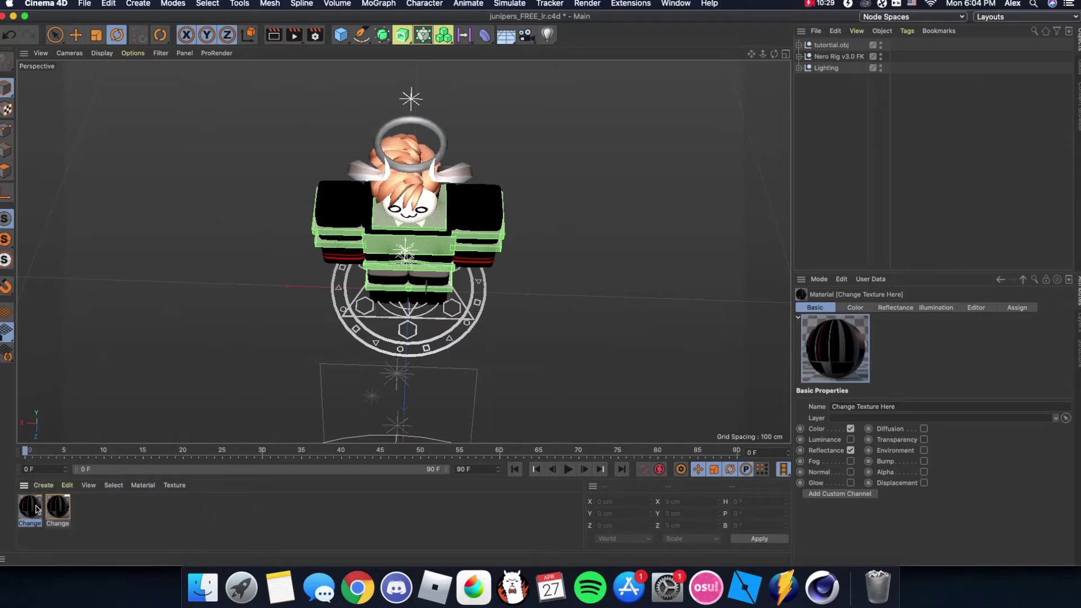
# Load Hypncs1Tex.png from the obj folder as the color texture of the first Change Texture Here material.
pyautogui.click(855, 308)
pyautogui.click(1054, 483)
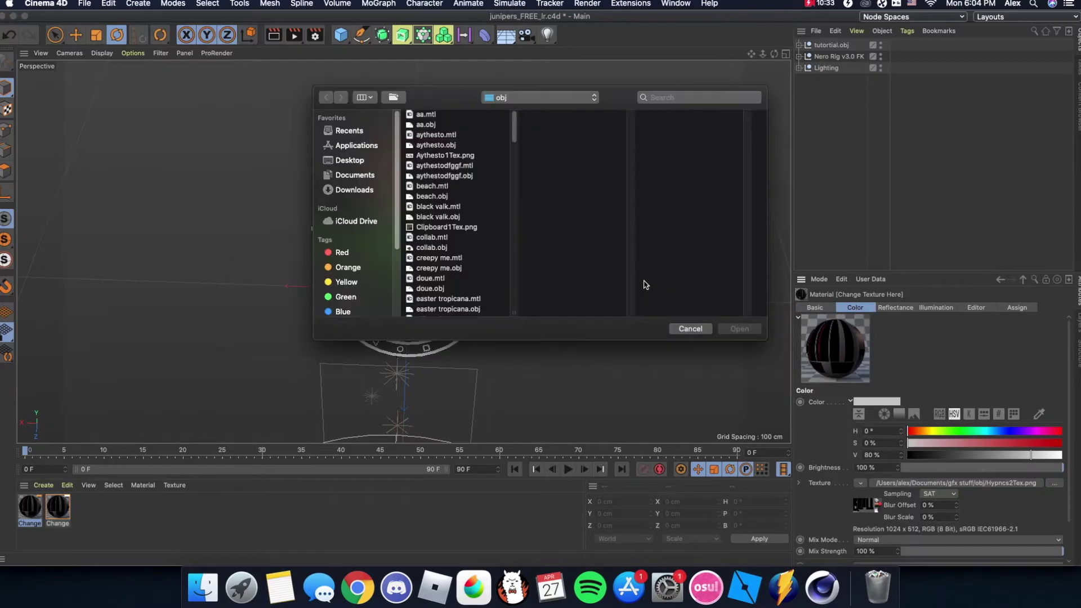
pyautogui.scroll(-10, 441, 278)
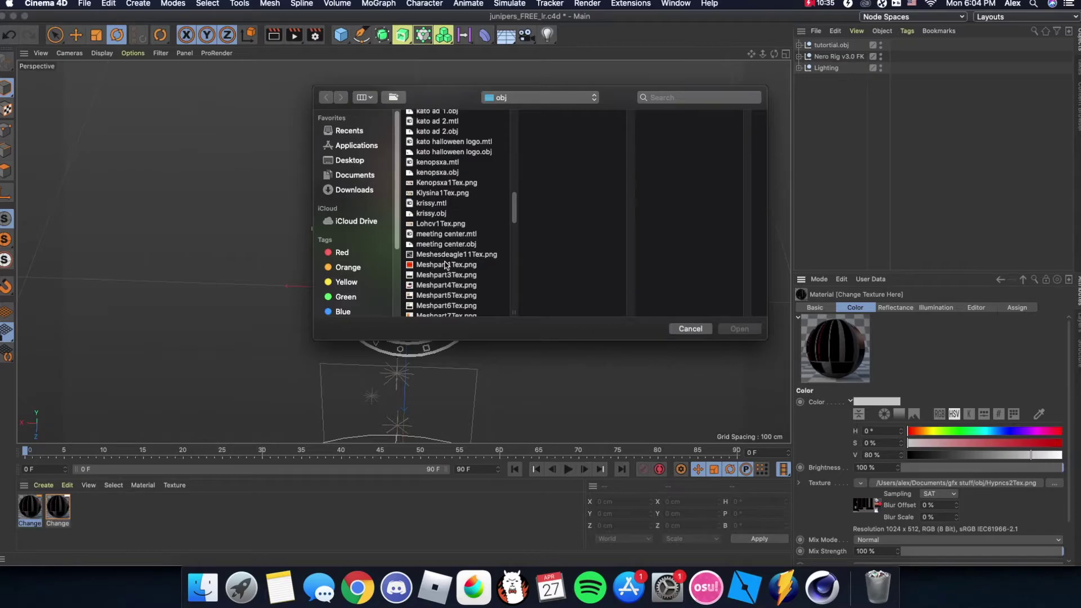
pyautogui.scroll(-5, 445, 267)
pyautogui.scroll(4, 445, 267)
pyautogui.scroll(10, 444, 267)
pyautogui.click(445, 252)
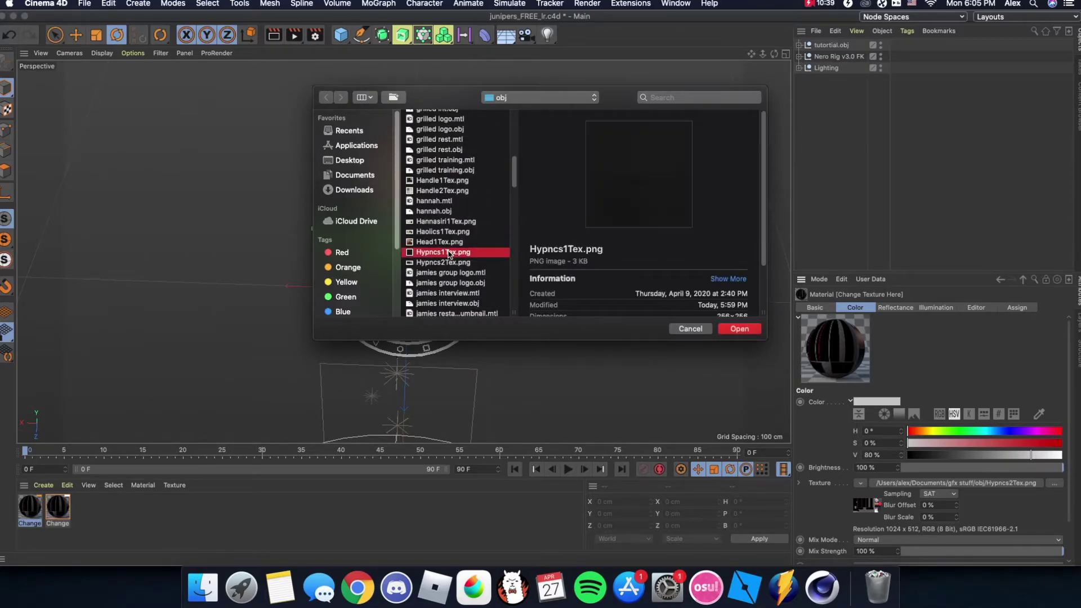
pyautogui.moveTo(505, 95); pyautogui.dragTo(808, 116)
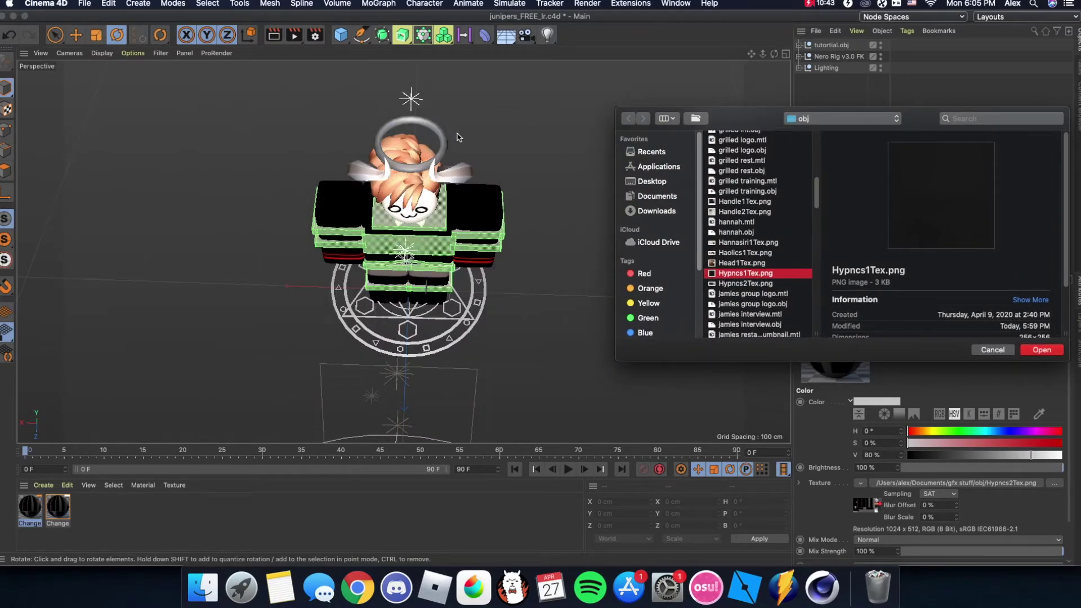
pyautogui.click(1041, 349)
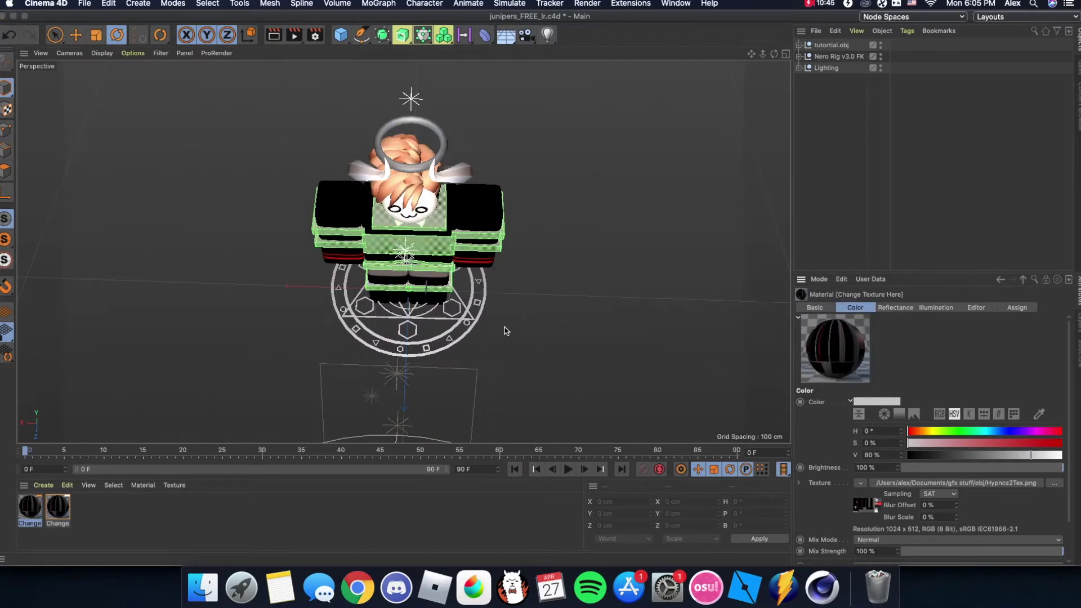
pyautogui.click(570, 209)
# Apply the material with the Hypncs1Tex.png texture to the halo above the head and the circle around the feet.
pyautogui.moveTo(24, 519); pyautogui.dragTo(411, 143)
pyautogui.click(761, 138)
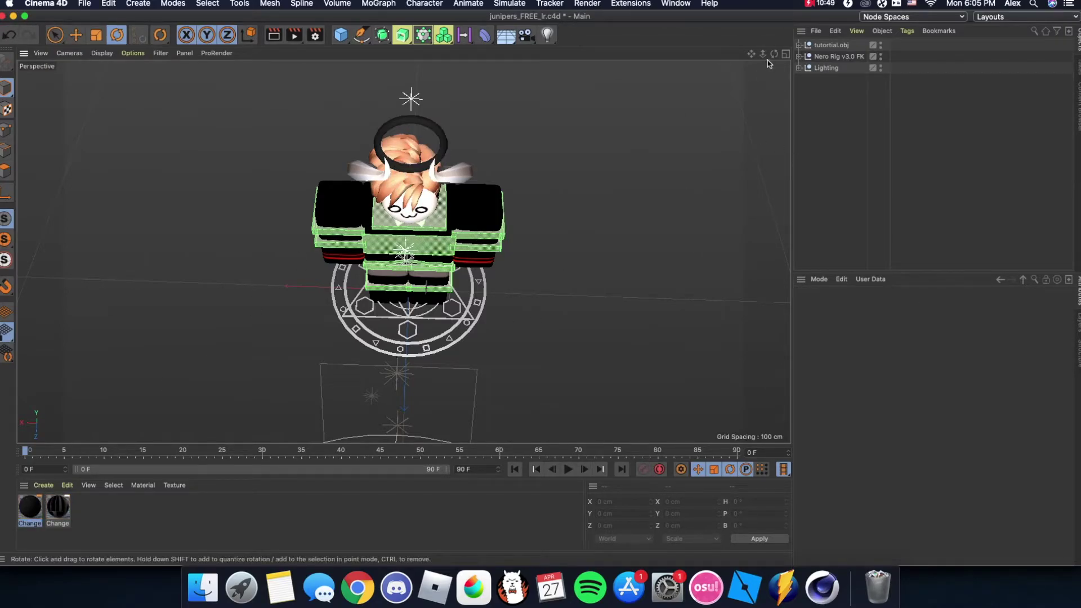
pyautogui.moveTo(774, 53); pyautogui.dragTo(780, 113)
pyautogui.moveTo(751, 53); pyautogui.dragTo(403, 238)
pyautogui.moveTo(30, 506); pyautogui.dragTo(380, 394)
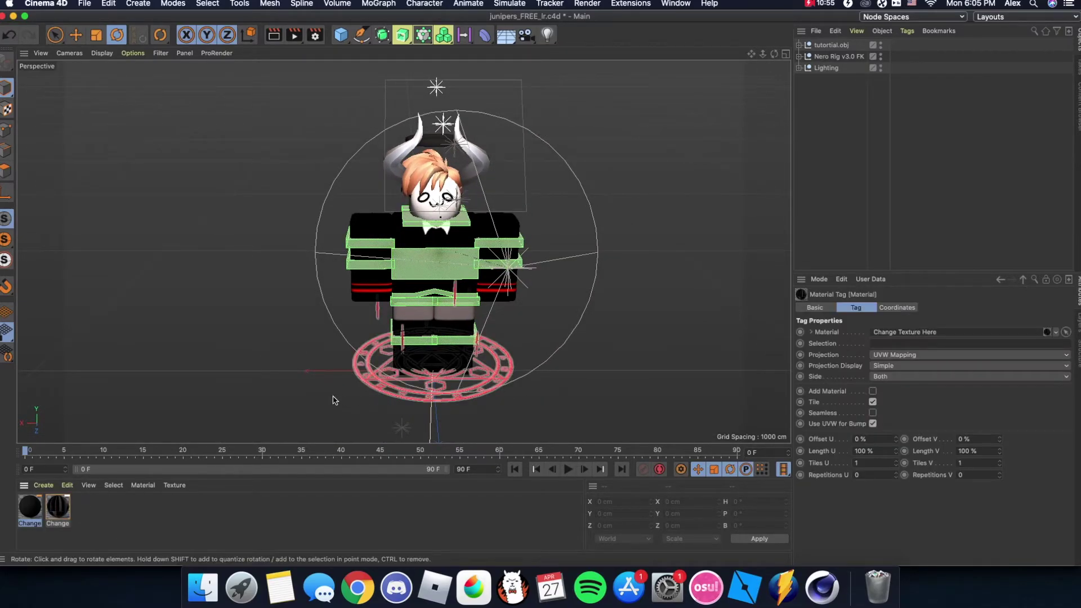
pyautogui.click(682, 191)
pyautogui.moveTo(775, 59); pyautogui.dragTo(775, 79)
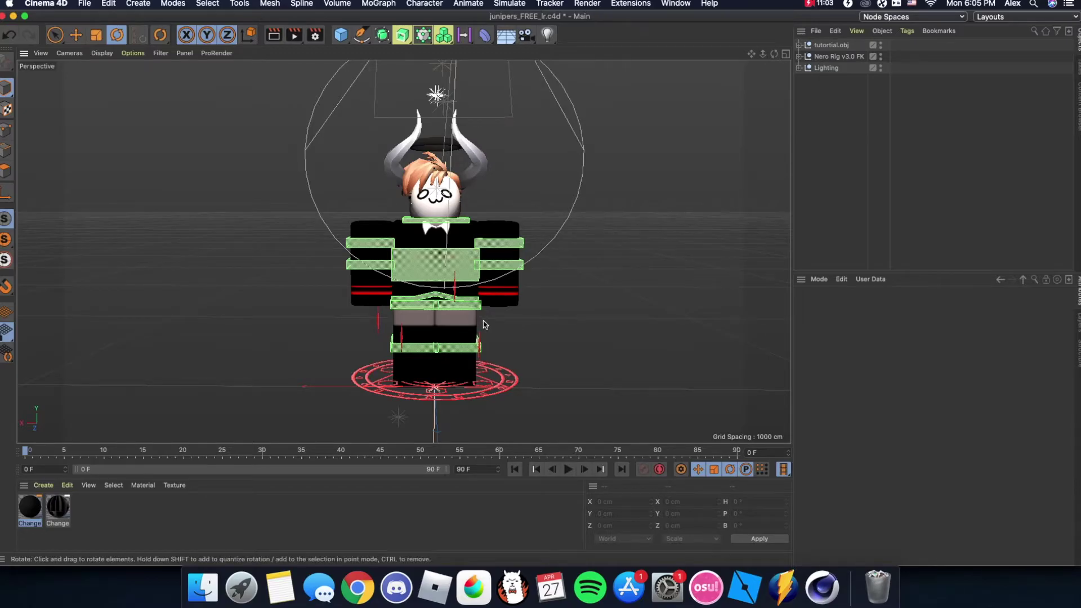
# Hide the Lighting group in both the editor and the renderer.
pyautogui.click(880, 65)
pyautogui.click(880, 65)
pyautogui.moveTo(774, 54); pyautogui.dragTo(773, 57)
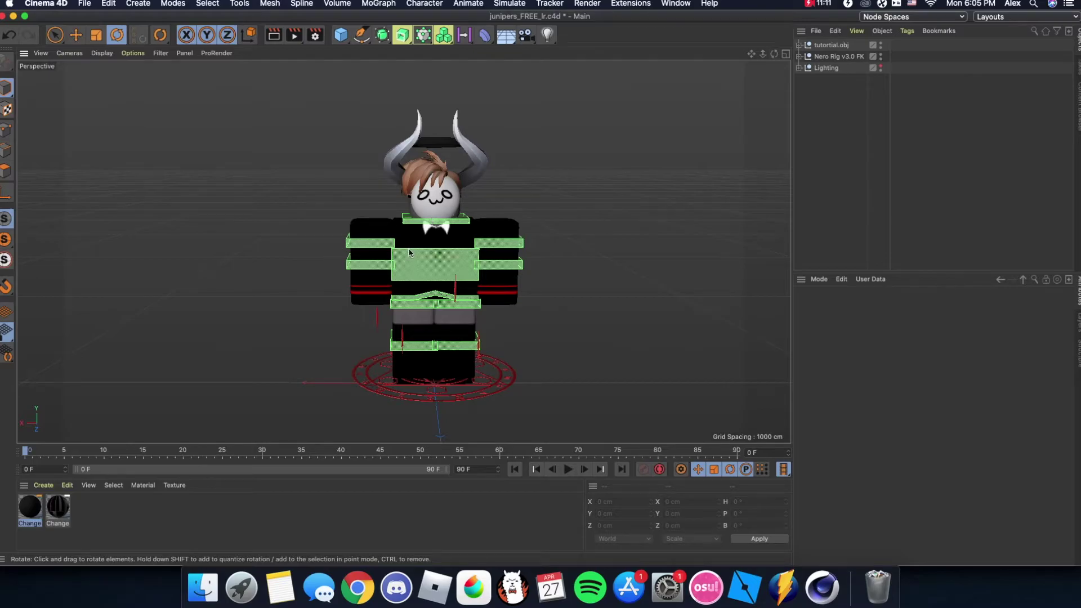
pyautogui.click(784, 3)
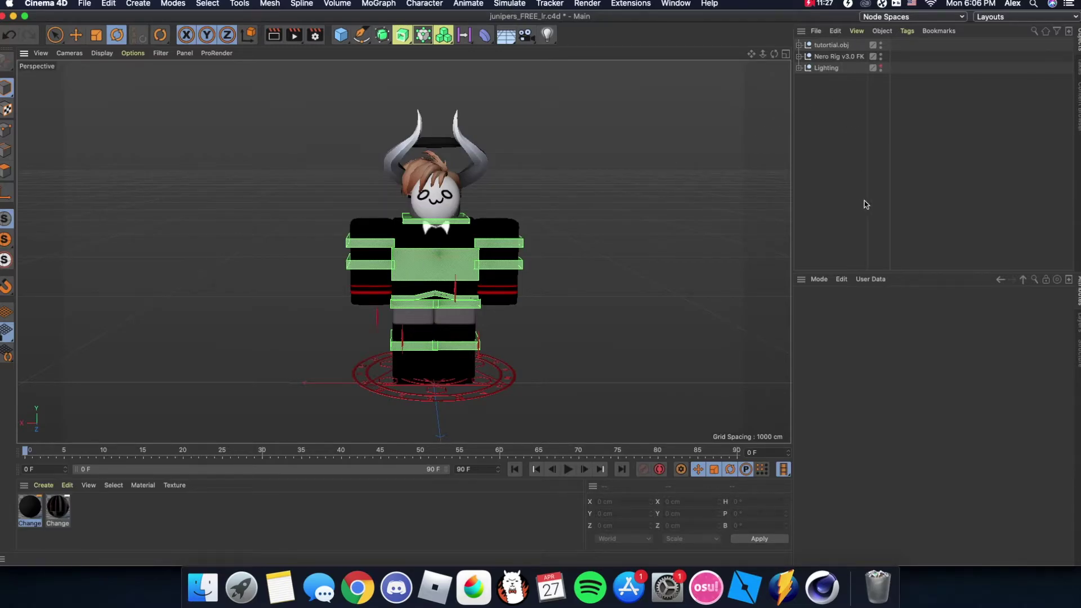
# Try rotating the rig's Bottom controller at the waist and undo the rotation.
pyautogui.click(373, 250)
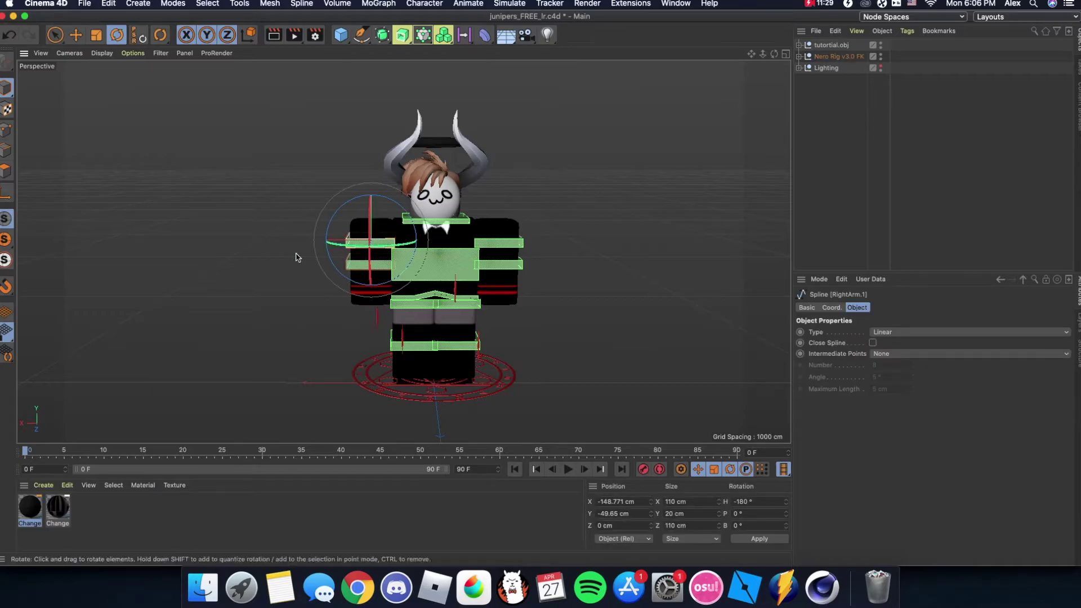
pyautogui.click(286, 237)
pyautogui.moveTo(774, 53); pyautogui.dragTo(773, 95)
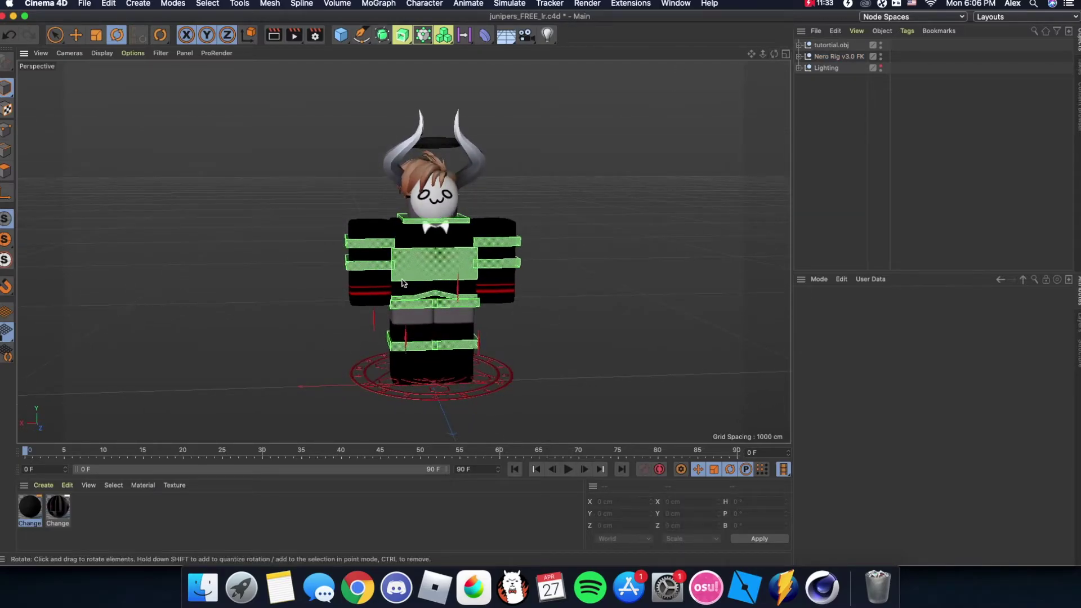
pyautogui.click(436, 304)
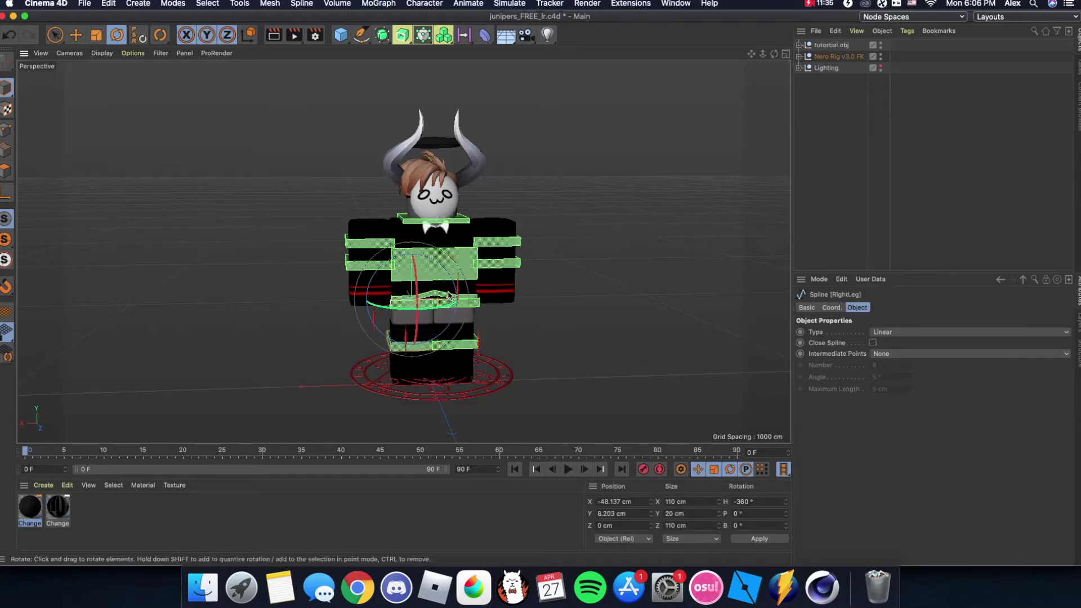
pyautogui.click(438, 298)
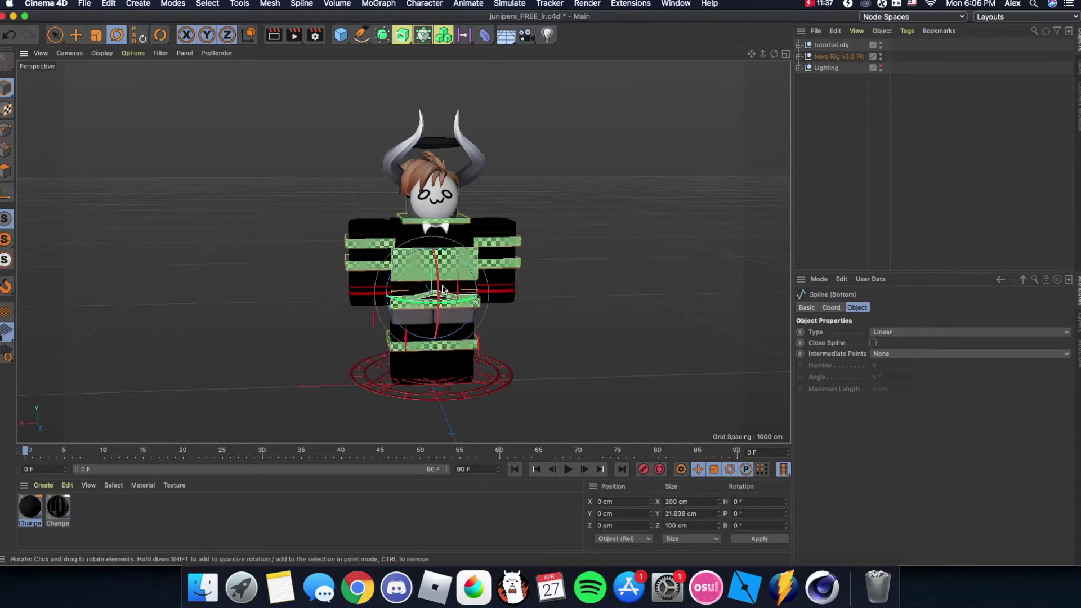
pyautogui.moveTo(425, 300); pyautogui.dragTo(450, 316)
pyautogui.press('super+z')
pyautogui.click(477, 174)
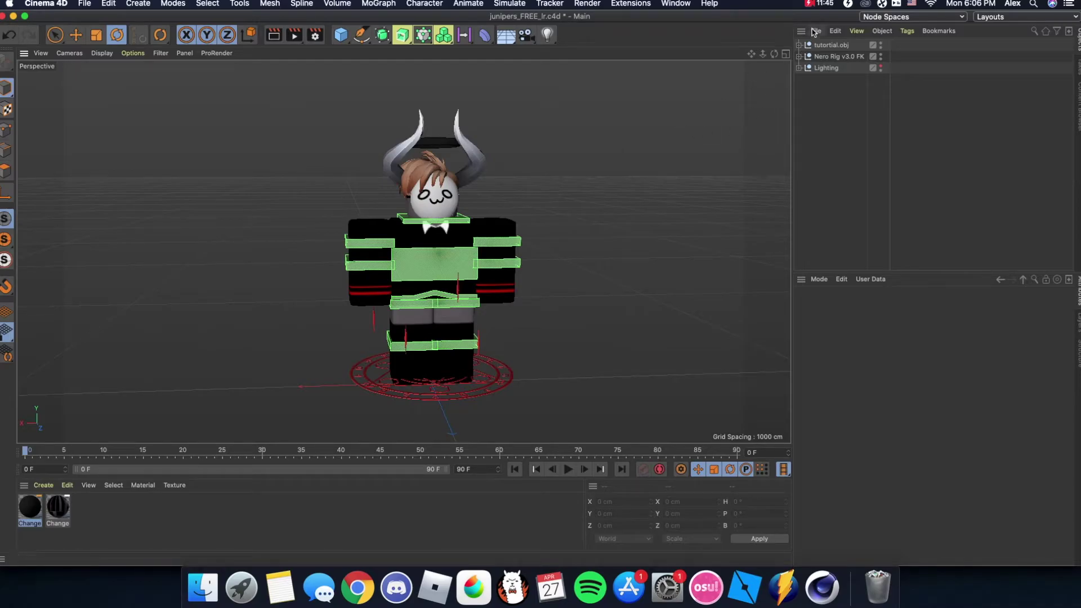
# Move Hypncs1 through Hypncs5 from tutortial.obj into the Head Attachments group of Nero Rig v3.0 FK.
pyautogui.click(798, 45)
pyautogui.click(833, 56)
pyautogui.keyDown('shift'); pyautogui.click(833, 102); pyautogui.keyUp('shift')
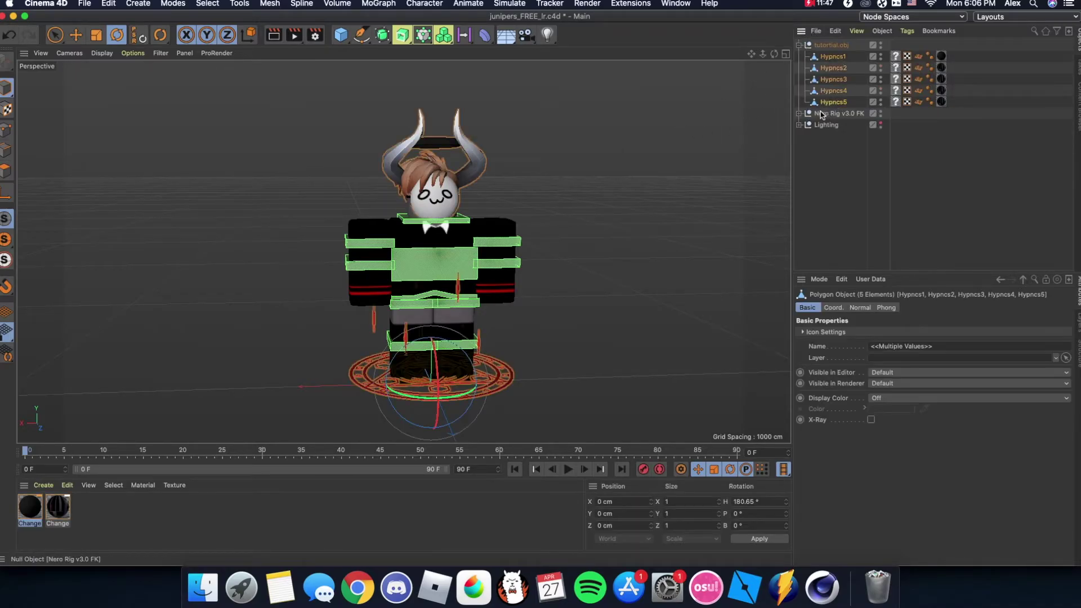
pyautogui.click(798, 113)
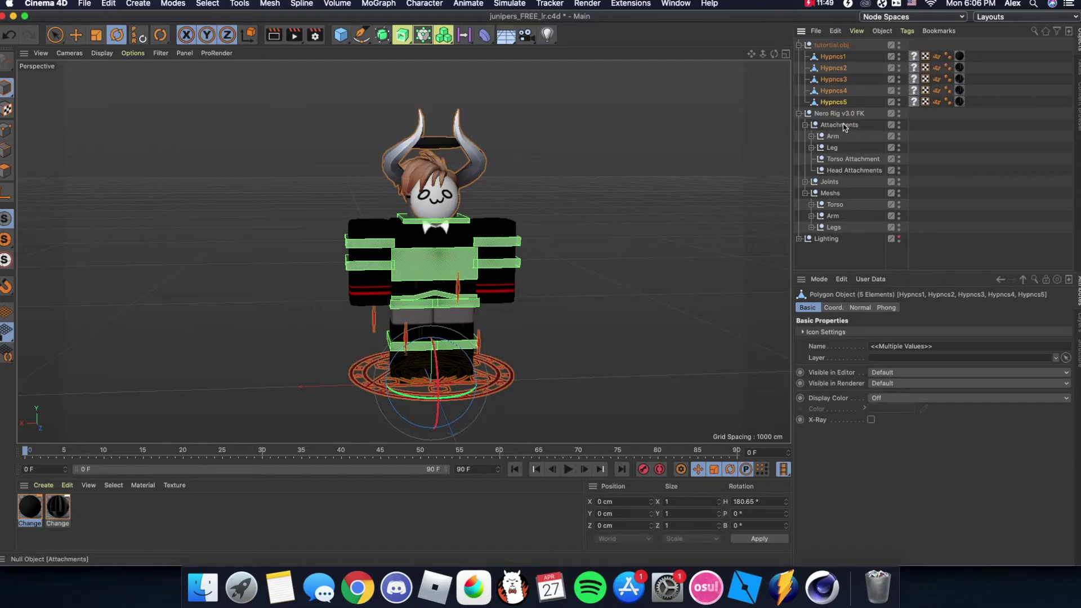
pyautogui.moveTo(838, 62); pyautogui.dragTo(856, 172)
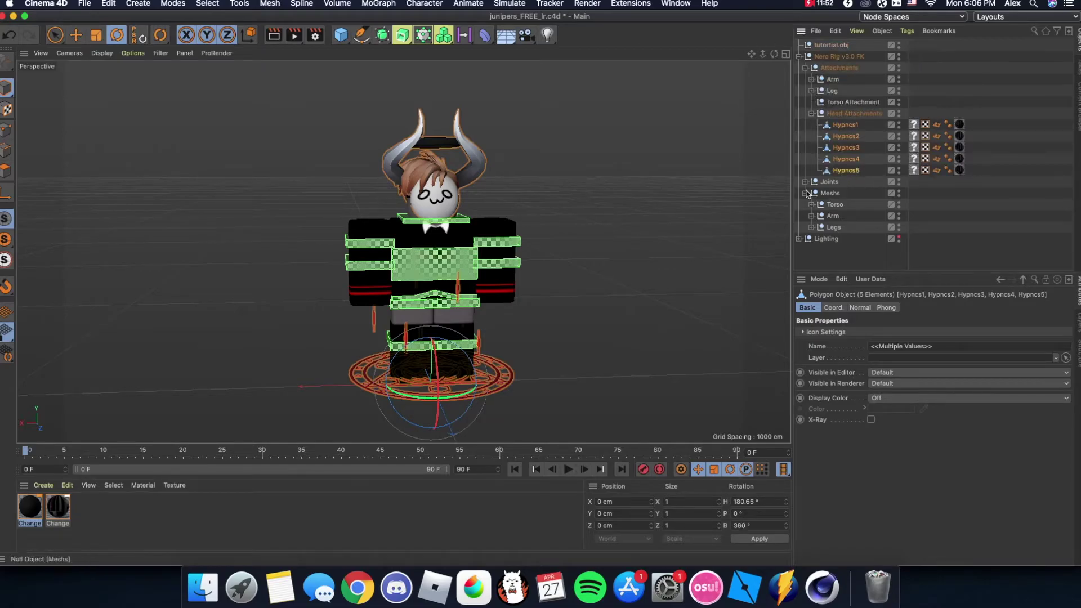
# Test the attached accessories by turning the Bottom controller to a heading of about -14°, and undo the rotation.
pyautogui.click(434, 297)
pyautogui.moveTo(420, 307); pyautogui.dragTo(225, 335)
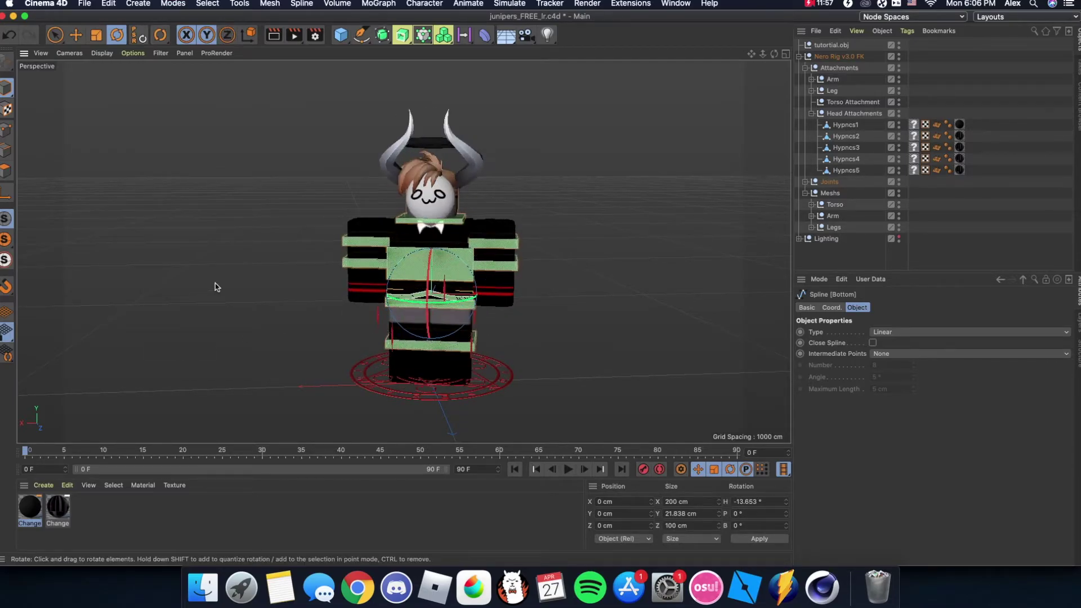
pyautogui.press('super+z')
pyautogui.click(521, 165)
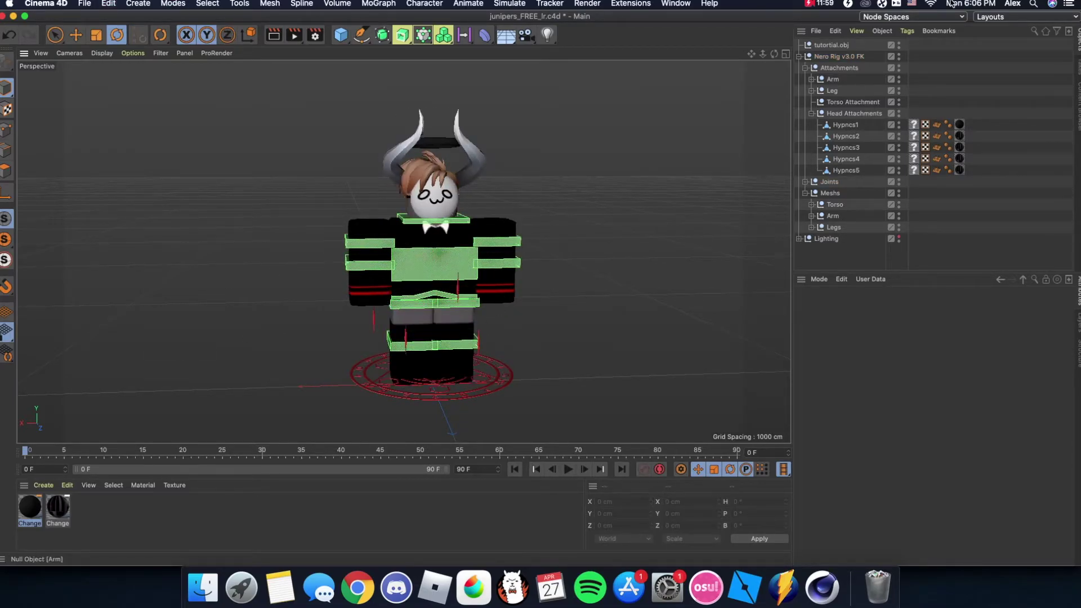
pyautogui.click(444, 224)
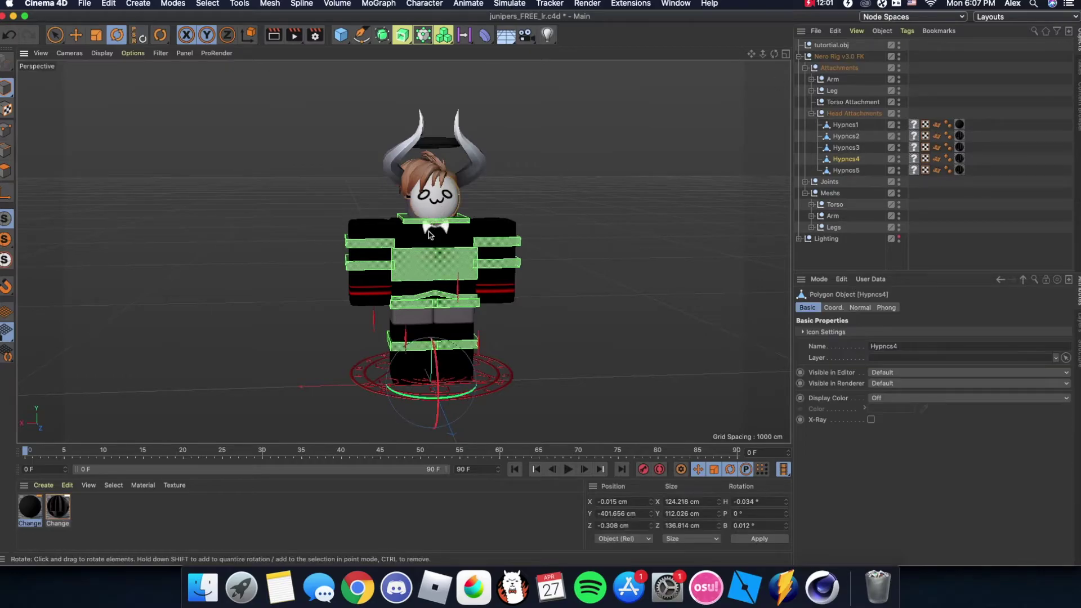
pyautogui.moveTo(484, 394)
pyautogui.mouseDown()
pyautogui.moveTo(371, 406)
pyautogui.moveTo(477, 407)
pyautogui.mouseUp()
pyautogui.click(514, 188)
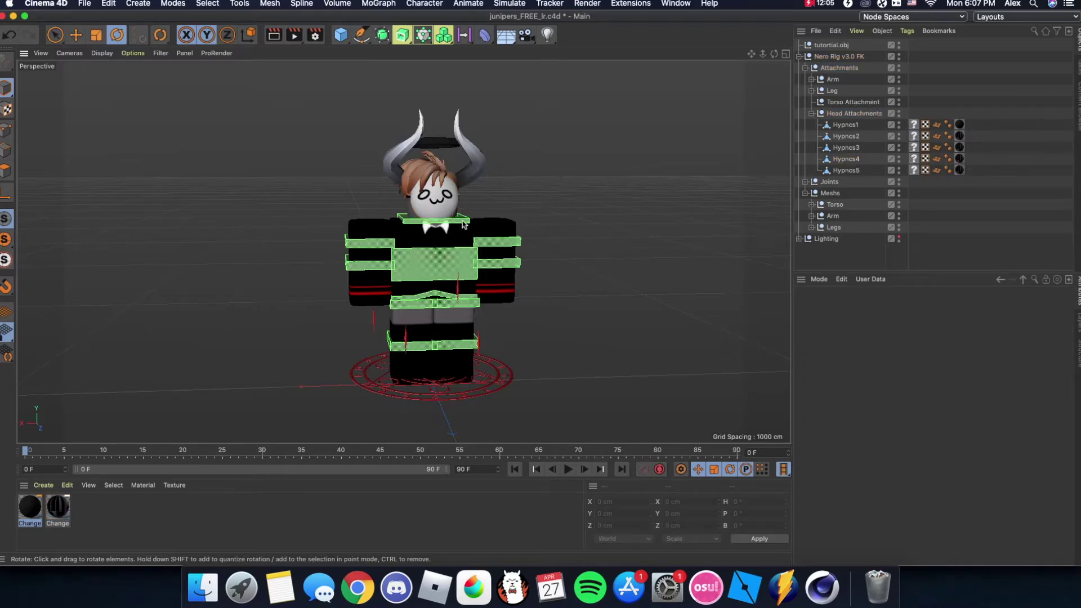
# Select the red magic circle around the rig's feet to identify it as Hypncs3 in the object hierarchy.
pyautogui.click(405, 221)
pyautogui.moveTo(406, 225); pyautogui.dragTo(397, 397)
pyautogui.click(399, 398)
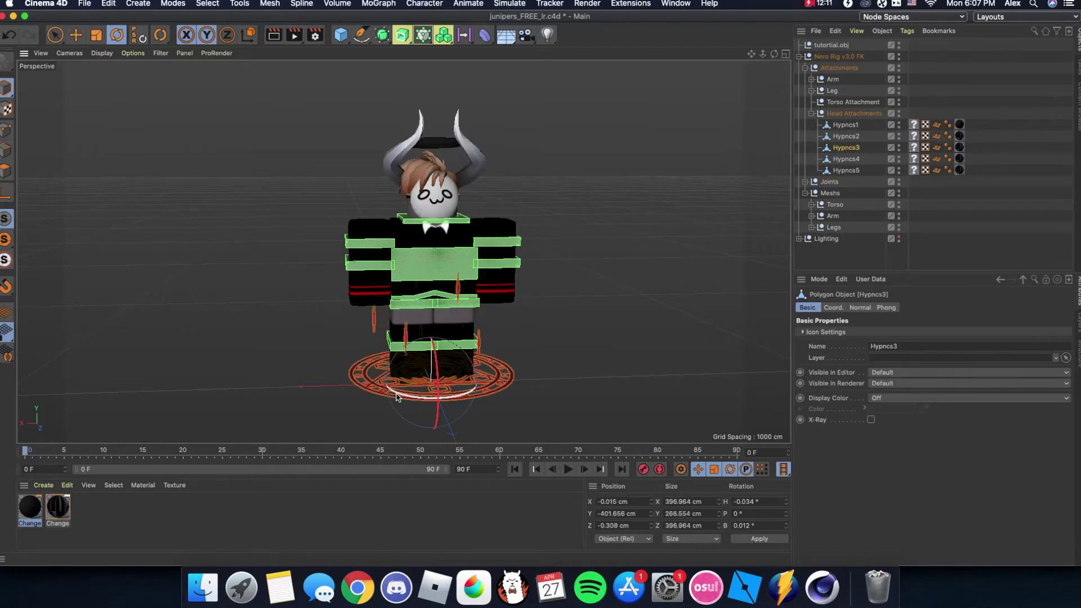
pyautogui.click(336, 405)
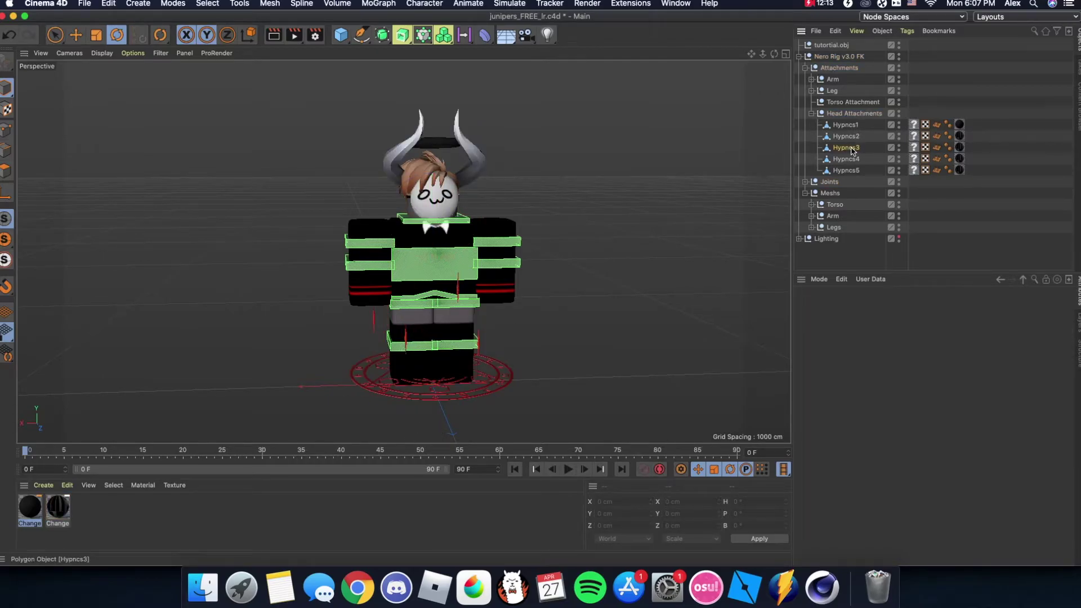
pyautogui.click(852, 149)
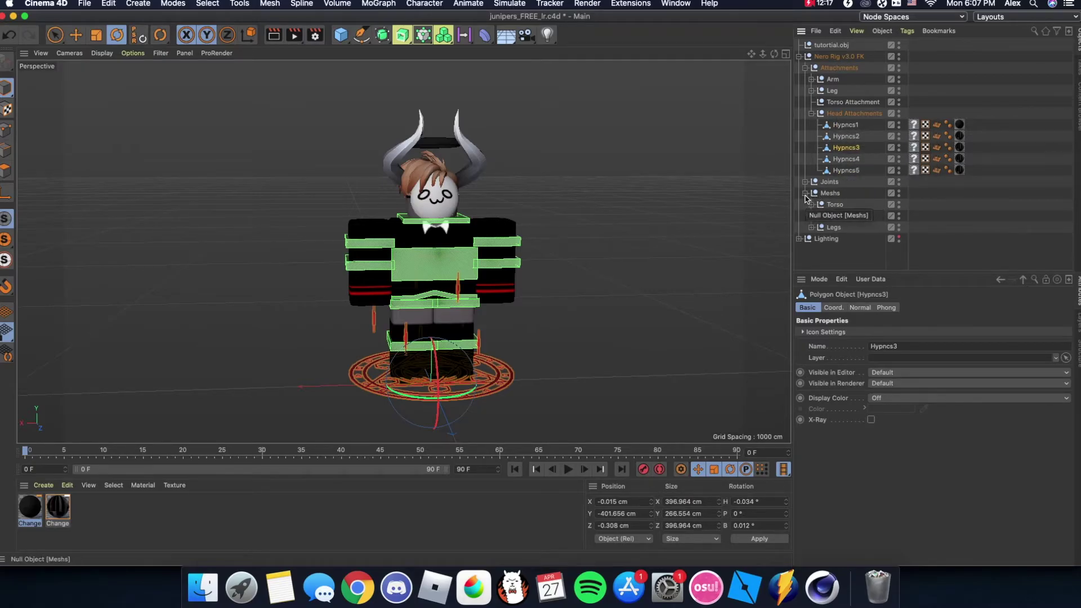
# Examine the Arm group and the Left subgroup of the Leg group within the rig's Attachments.
pyautogui.click(811, 79)
pyautogui.click(811, 79)
pyautogui.click(811, 79)
pyautogui.click(811, 79)
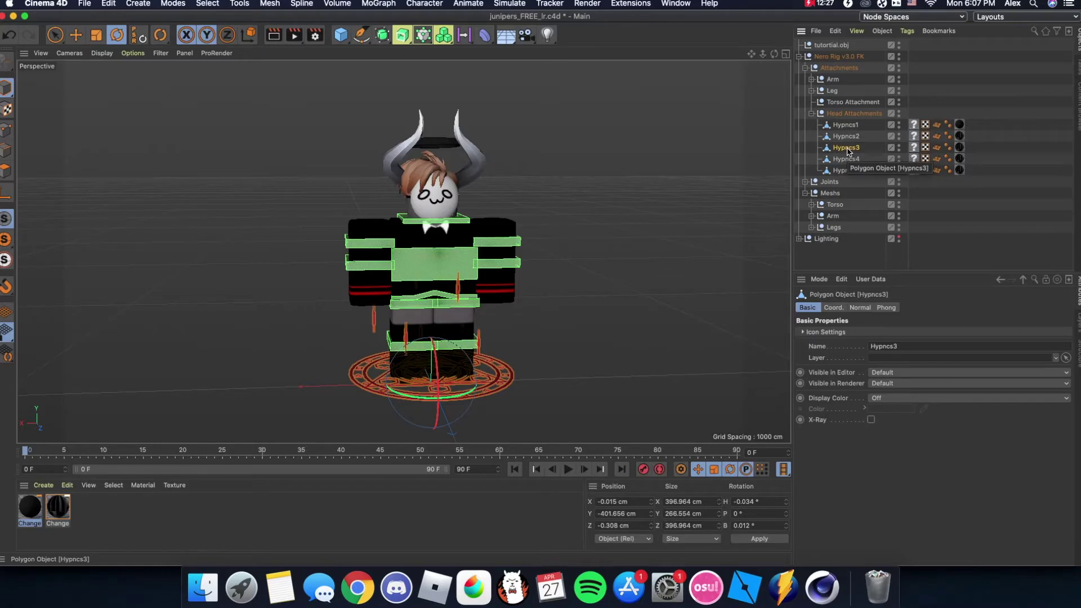
pyautogui.click(811, 90)
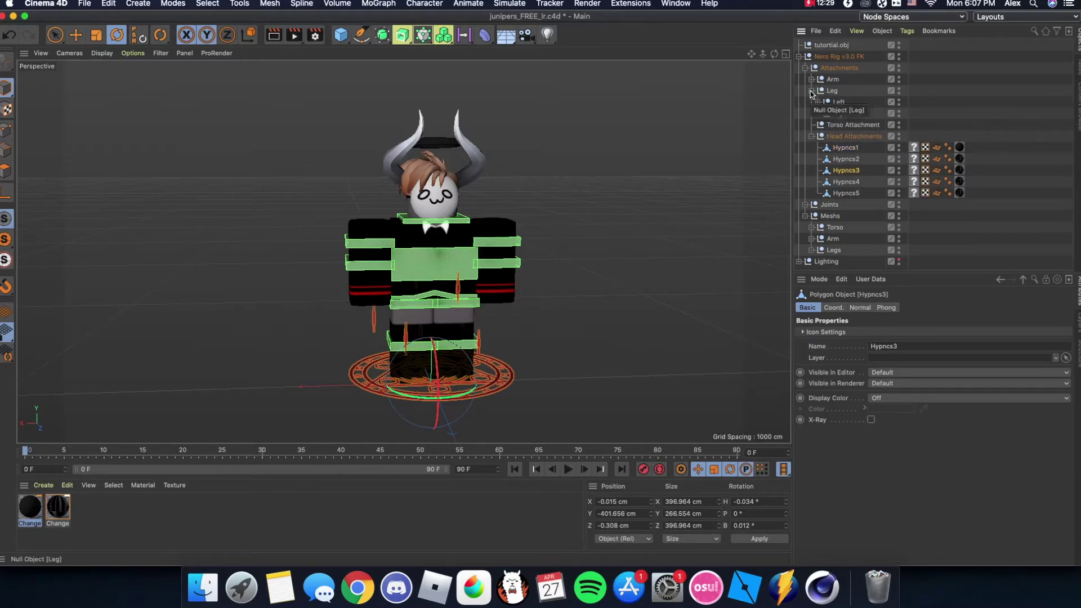
pyautogui.click(817, 102)
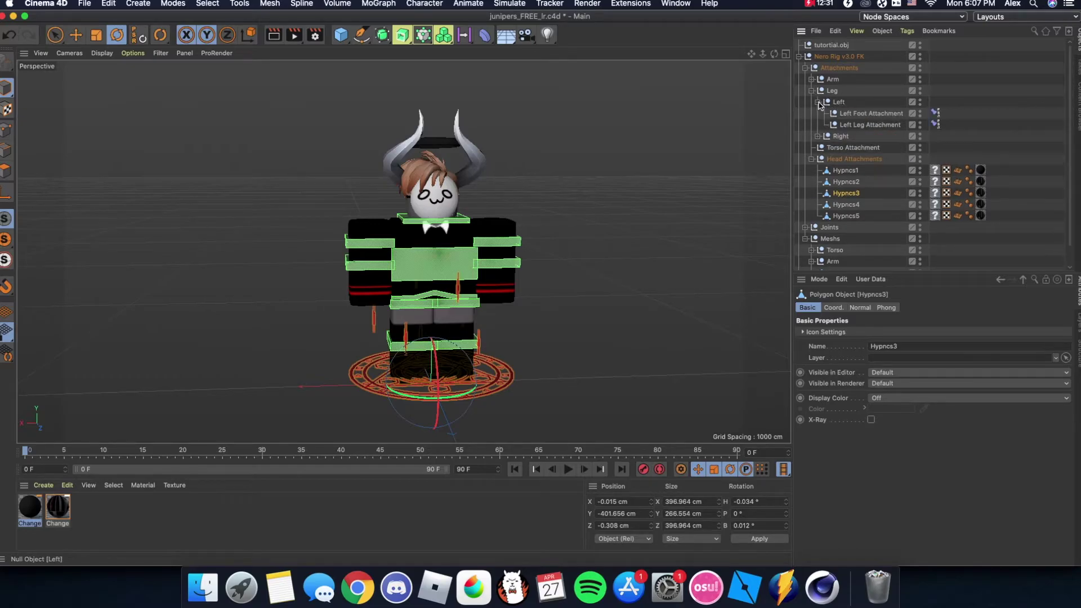
pyautogui.click(818, 102)
pyautogui.click(817, 102)
pyautogui.click(817, 102)
pyautogui.click(817, 102)
pyautogui.click(818, 102)
# Examine the Right subgroup of the Leg attachments and the rig's Joints group.
pyautogui.click(818, 114)
pyautogui.click(818, 114)
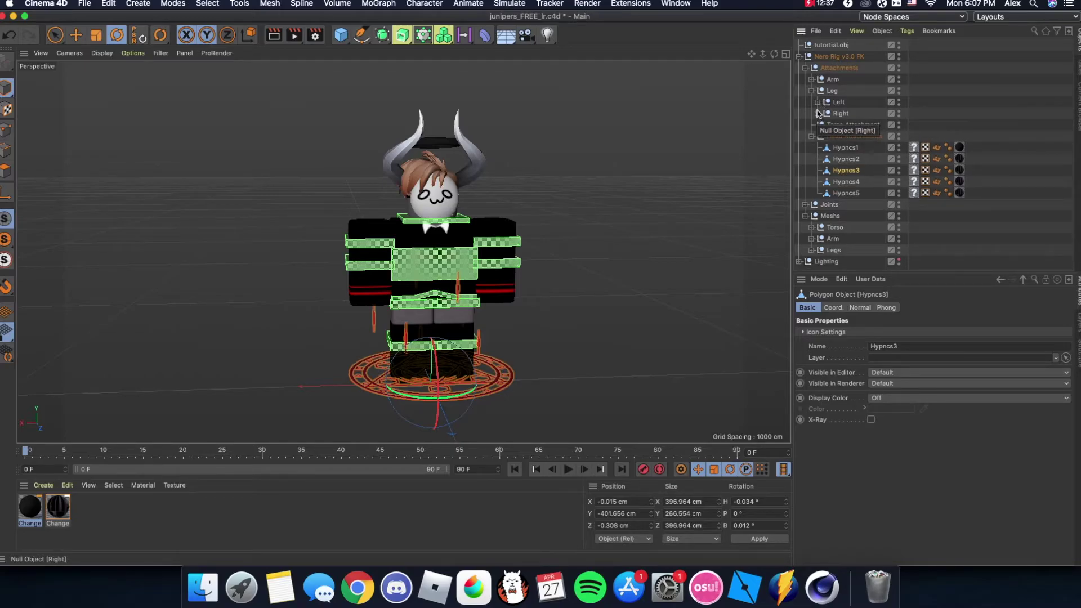
pyautogui.click(817, 113)
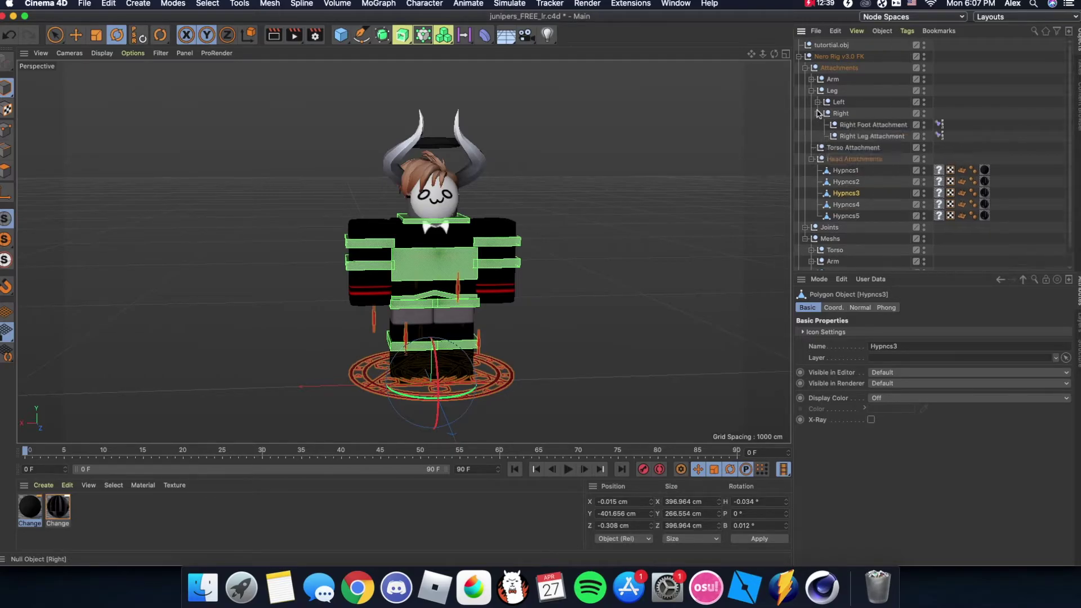
pyautogui.click(817, 113)
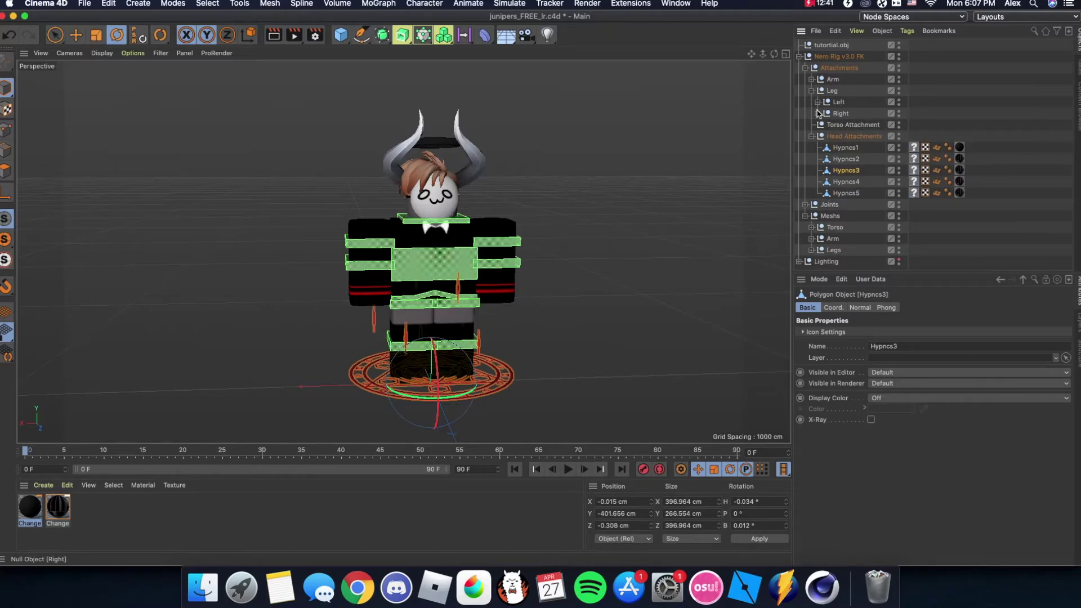
pyautogui.click(818, 113)
pyautogui.click(817, 113)
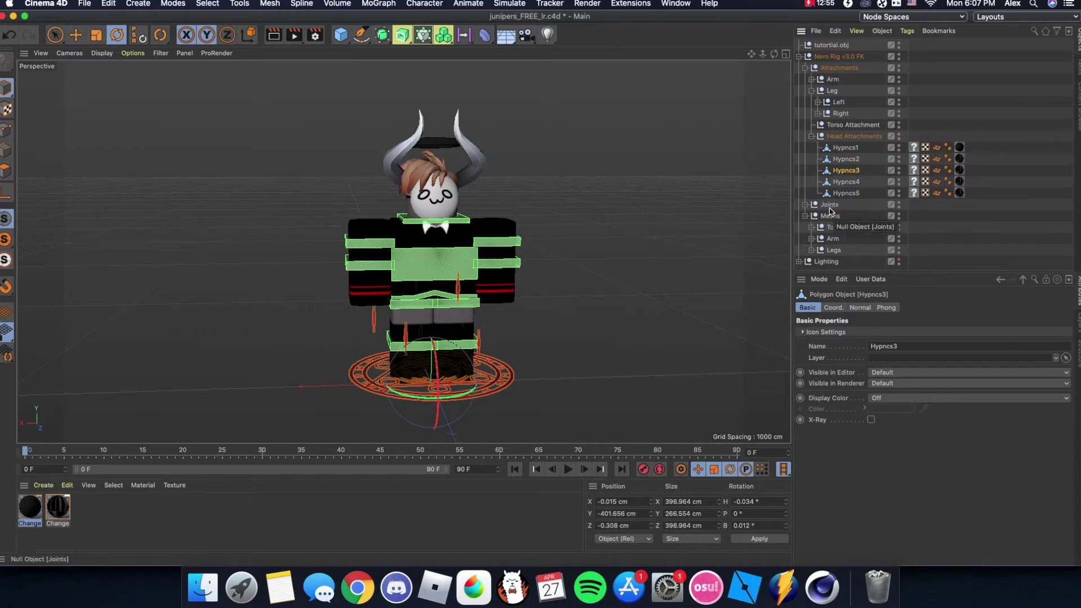
pyautogui.click(805, 205)
pyautogui.click(805, 205)
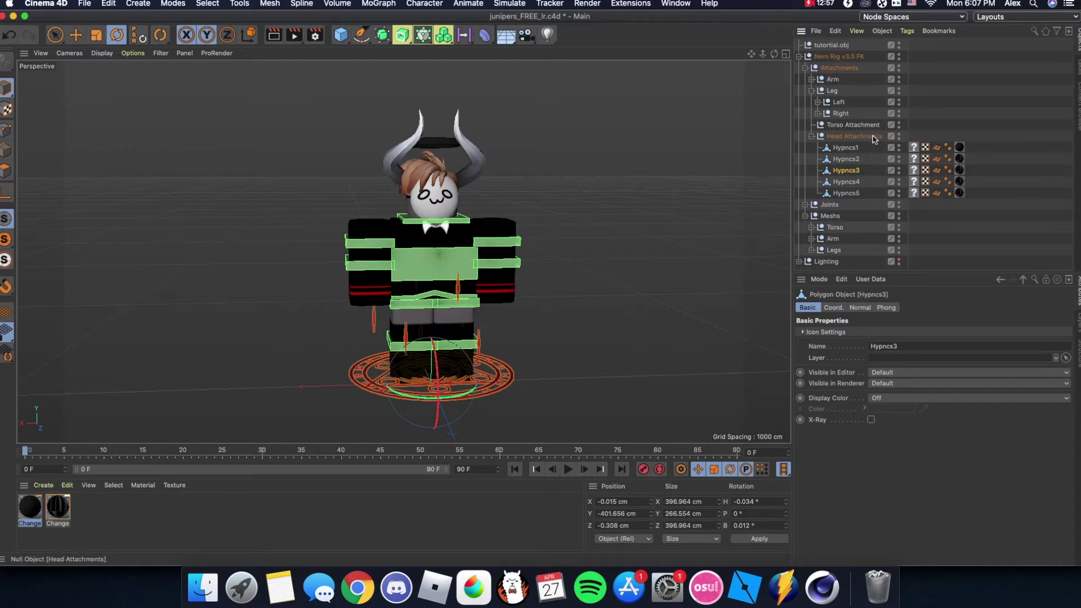
# Move Hypncs3 out of the Head Attachments group into tutortial.obj.
pyautogui.moveTo(854, 172); pyautogui.dragTo(839, 46)
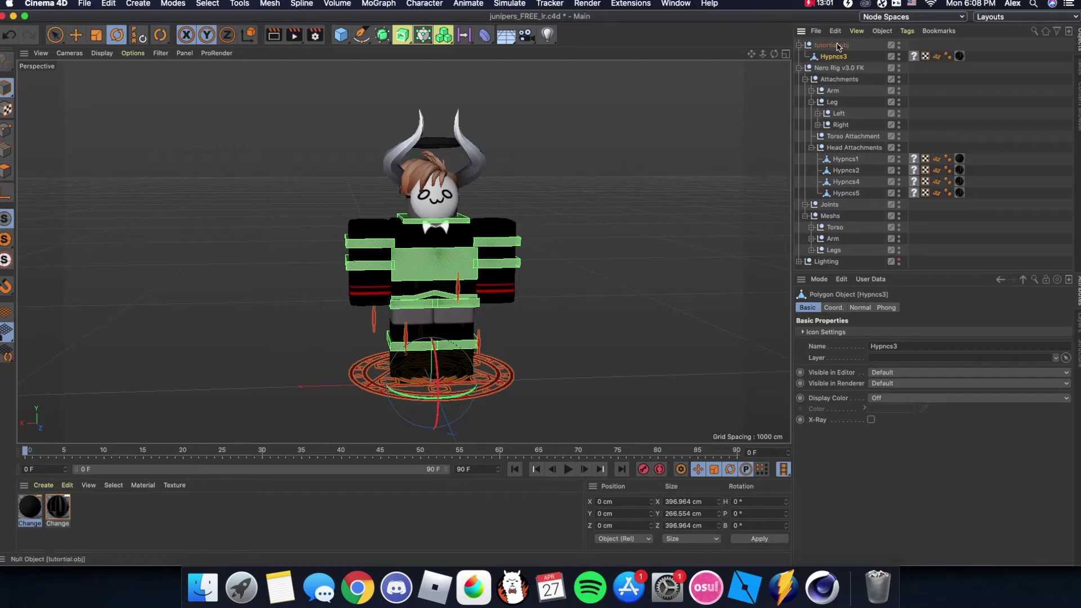
pyautogui.click(590, 187)
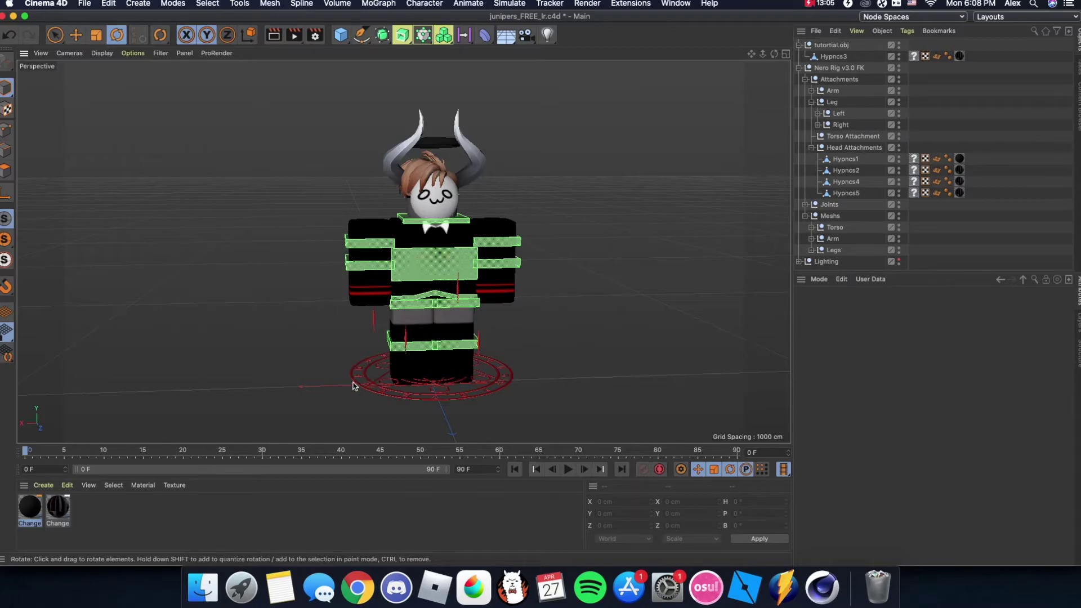
# Try rotating the left upper arm and LeftElbow controllers and undo both rotations.
pyautogui.moveTo(774, 53); pyautogui.dragTo(780, 54)
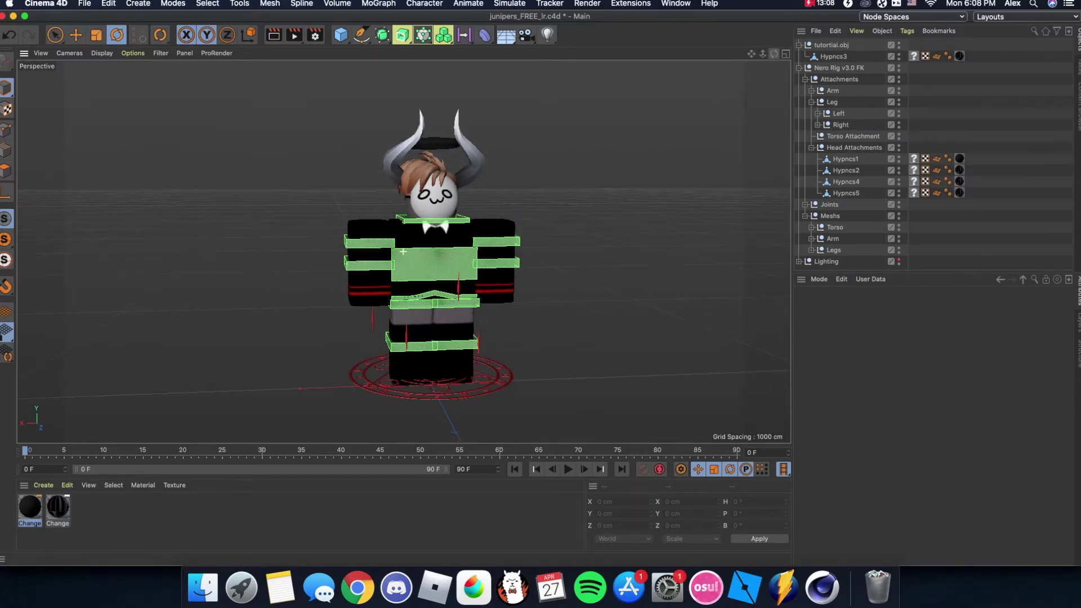
pyautogui.click(503, 244)
pyautogui.moveTo(452, 216); pyautogui.dragTo(590, 163)
pyautogui.press('super+z')
pyautogui.click(505, 259)
pyautogui.moveTo(505, 257); pyautogui.dragTo(375, 389)
pyautogui.press('super+z')
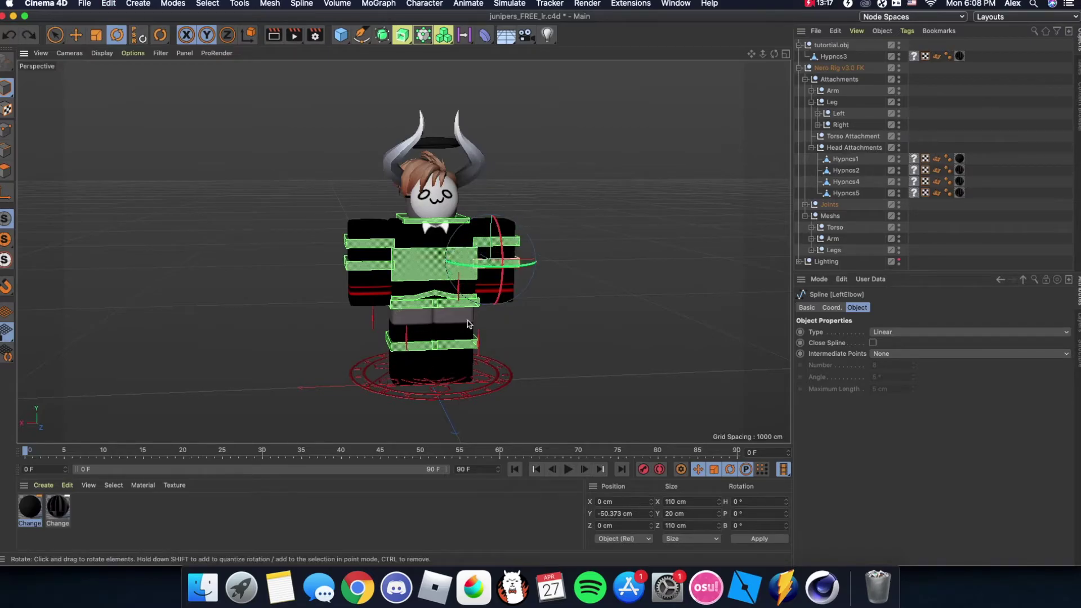
# Try rotating the Torso Controller and undo the rotation.
pyautogui.click(419, 263)
pyautogui.click(421, 265)
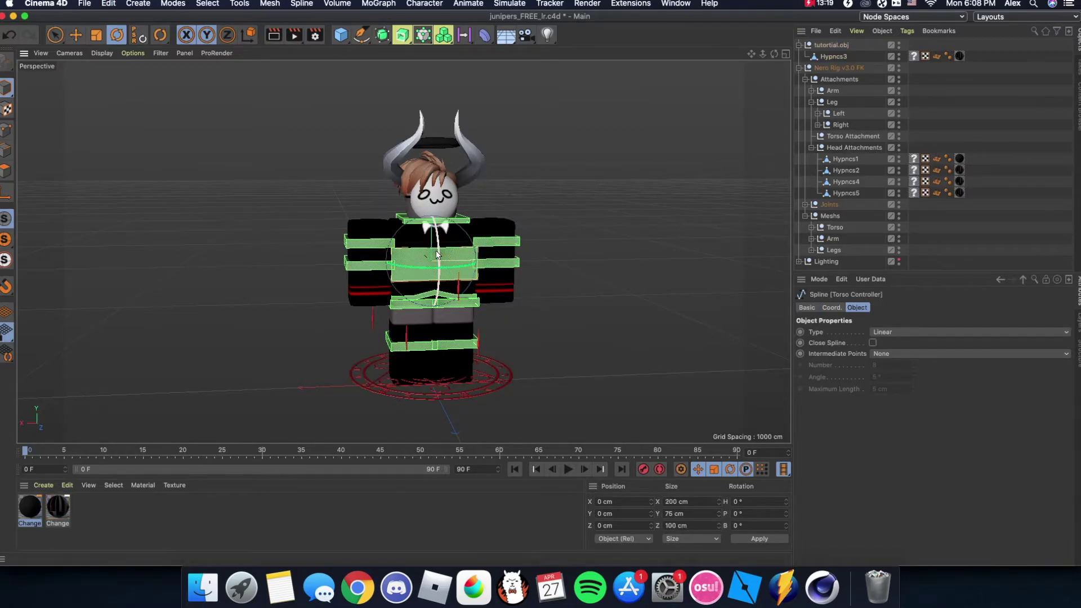
pyautogui.moveTo(422, 264); pyautogui.dragTo(715, 243)
pyautogui.press('super+z')
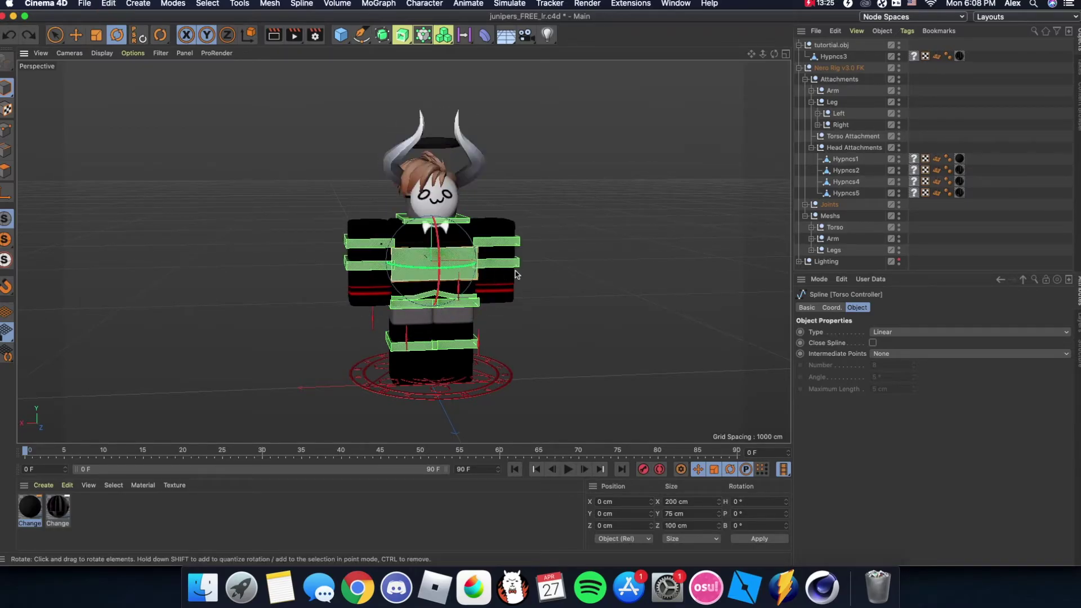
# Pose the rig's upper body by angling both arms away from the torso and bending the right elbow.
pyautogui.click(588, 252)
pyautogui.keyDown('alt'); pyautogui.moveTo(425, 220); pyautogui.dragTo(404, 252, button='middle'); pyautogui.keyUp('alt')
pyautogui.moveTo(752, 53); pyautogui.dragTo(774, 52)
pyautogui.keyDown('alt'); pyautogui.moveTo(403, 252); pyautogui.dragTo(341, 236); pyautogui.keyUp('alt')
pyautogui.click(363, 226)
pyautogui.click(513, 221)
pyautogui.moveTo(481, 192); pyautogui.dragTo(509, 230)
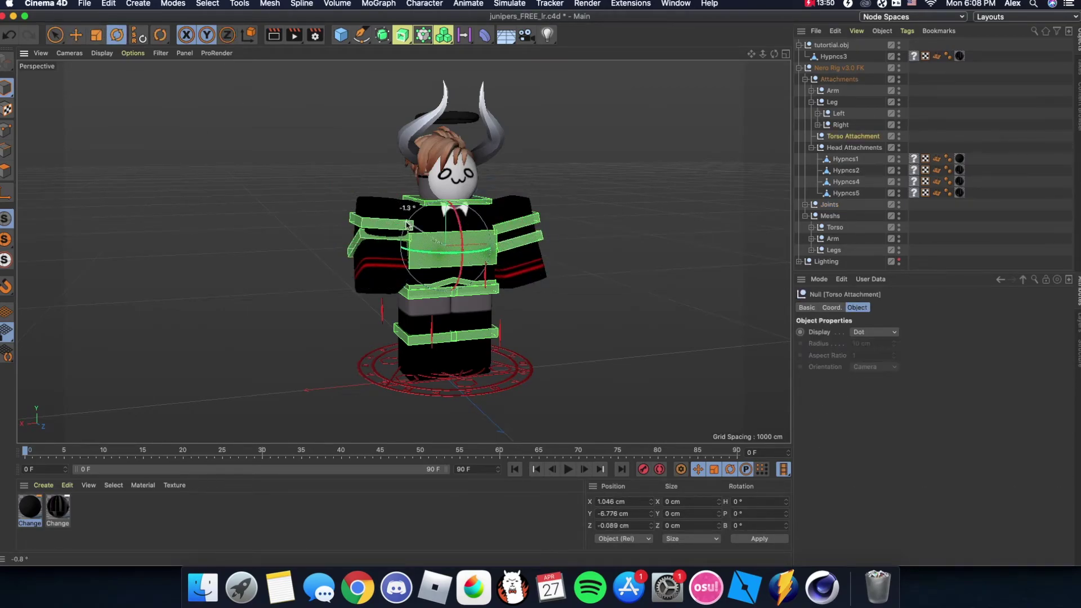
pyautogui.click(426, 248)
# Spread the legs, with LeftLeg at about 4.4° heading and 6.9° bank, and tilt the Head controller to about -7.5° pitch.
pyautogui.click(418, 270)
pyautogui.click(450, 277)
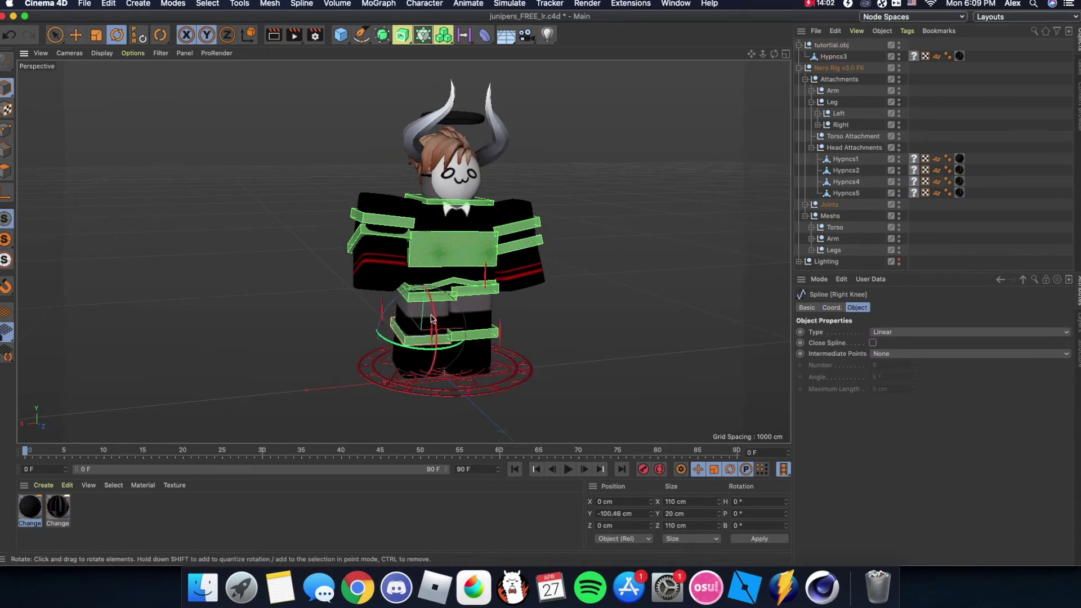
pyautogui.moveTo(446, 296); pyautogui.dragTo(445, 297)
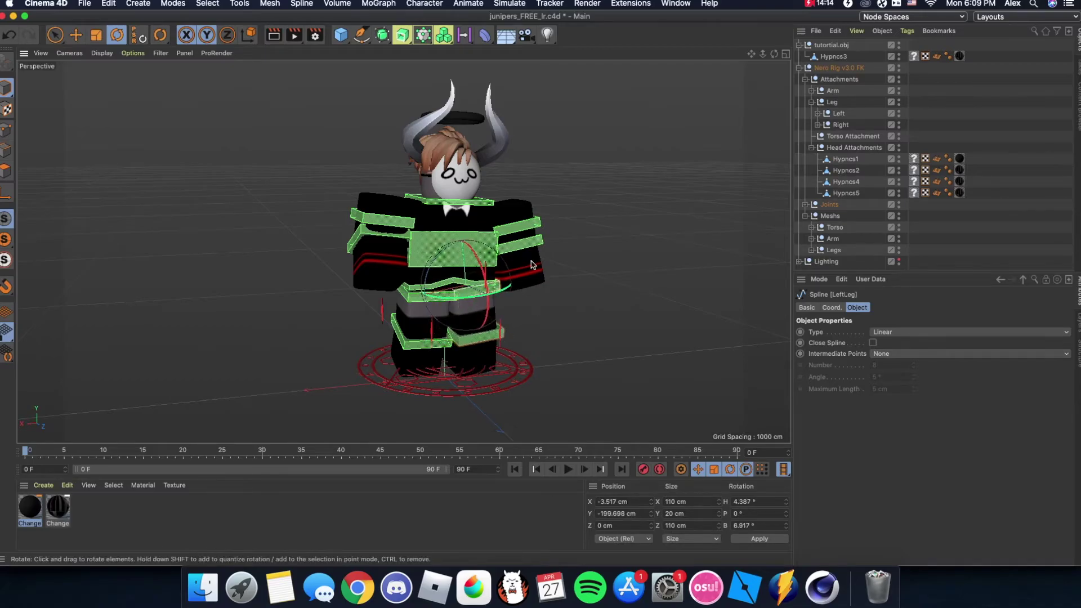
pyautogui.click(462, 174)
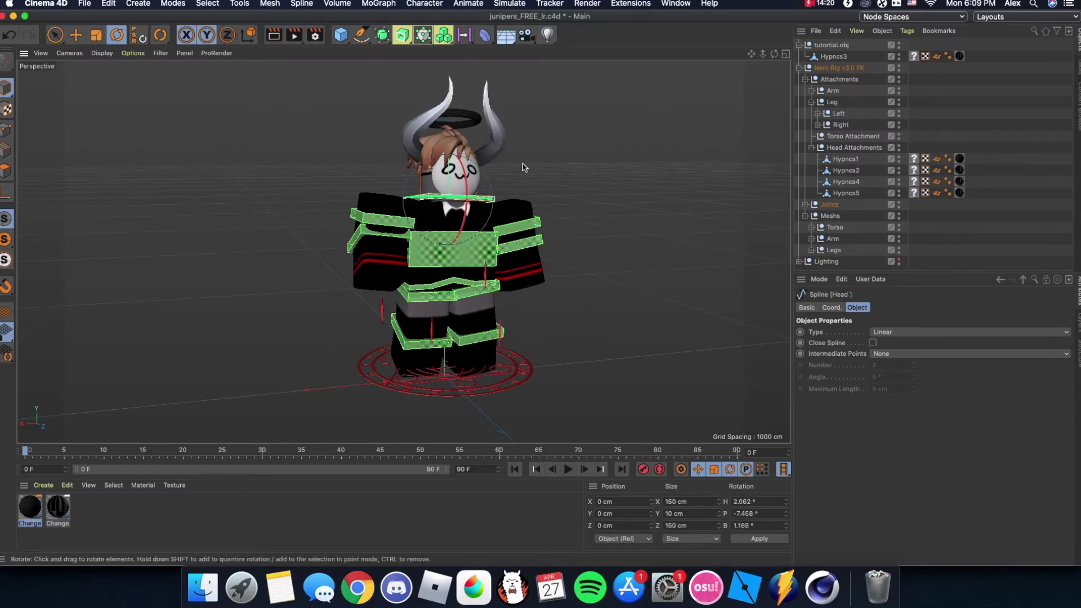
pyautogui.click(551, 156)
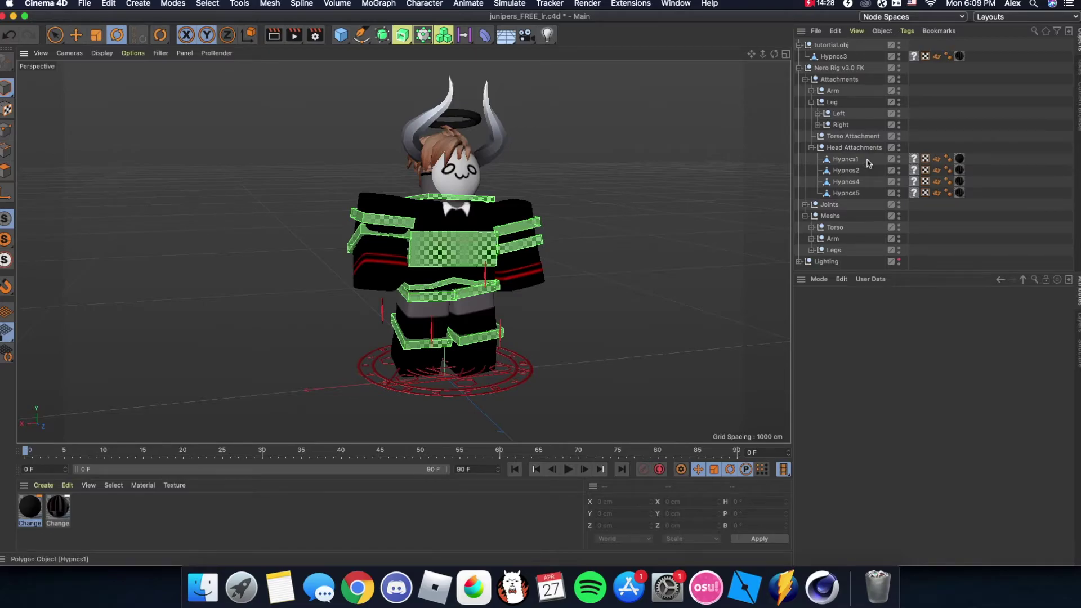
# Show the Lighting group again and add an infinite light to the scene.
pyautogui.click(898, 261)
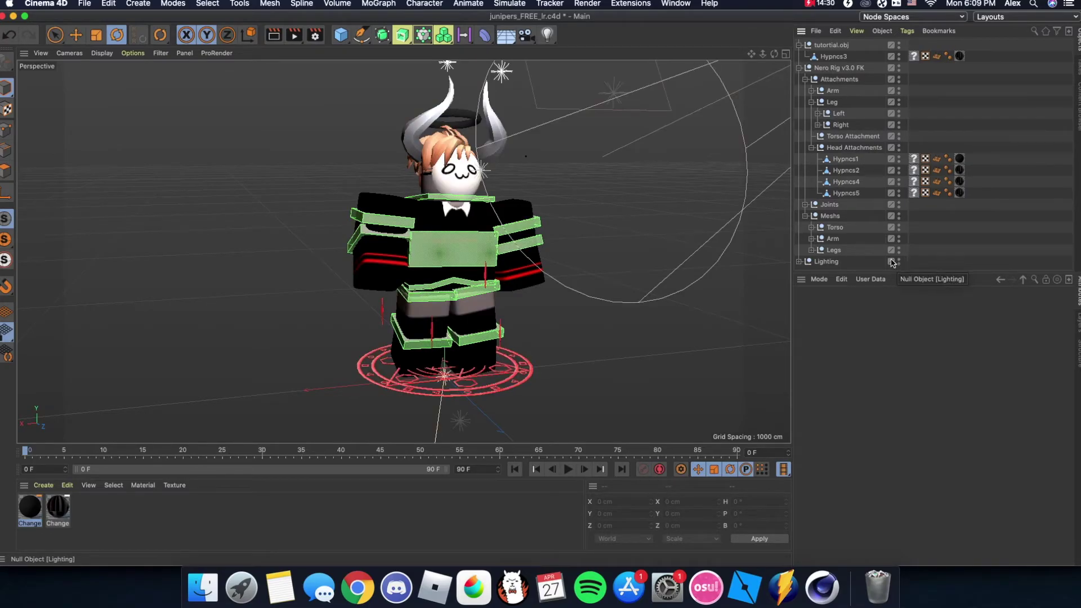
pyautogui.click(842, 262)
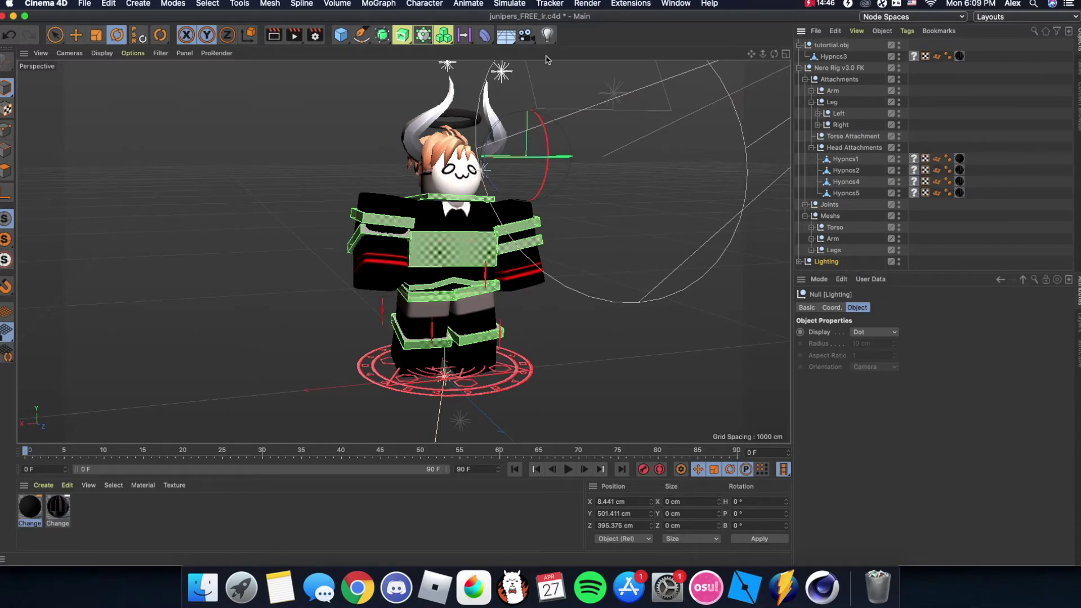
pyautogui.click(547, 36)
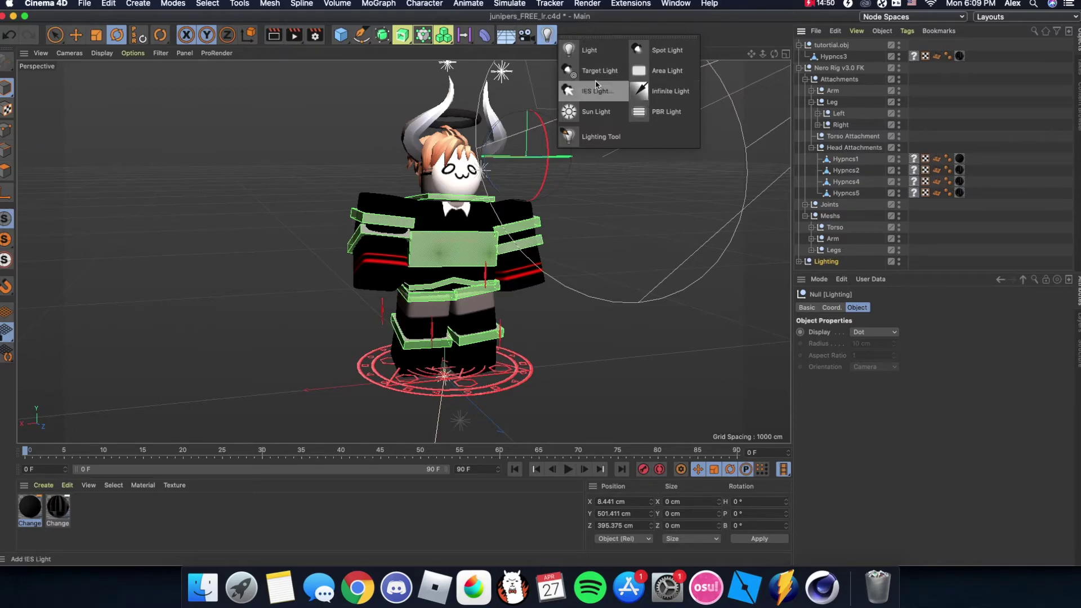
pyautogui.click(668, 90)
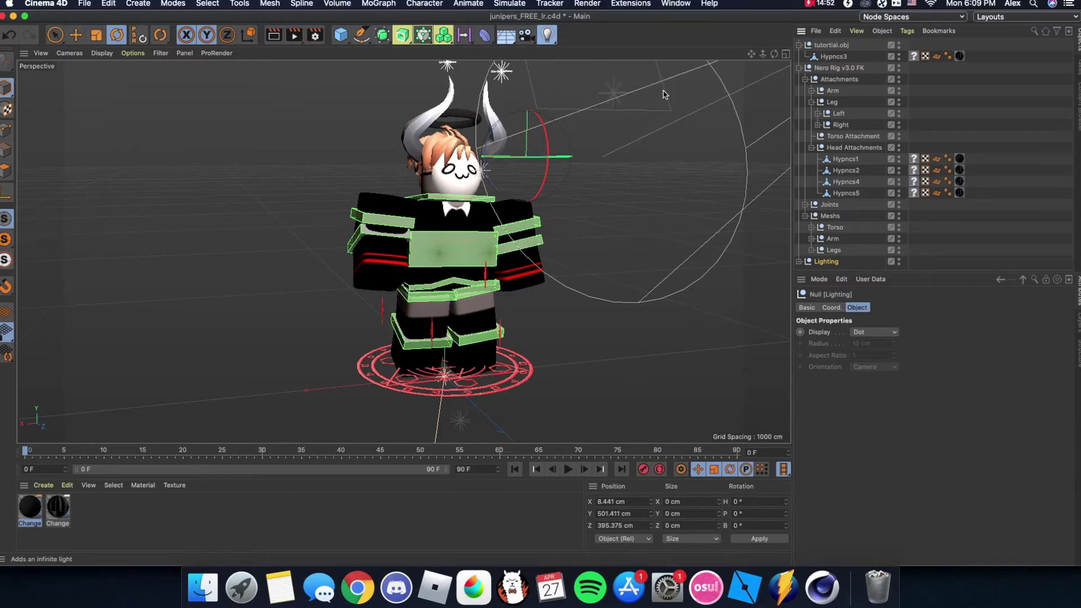
# Move the infinite light to about X -332, Y 487 cm and rotate it to about H -98°, P -35°, B -11°.
pyautogui.press('e')
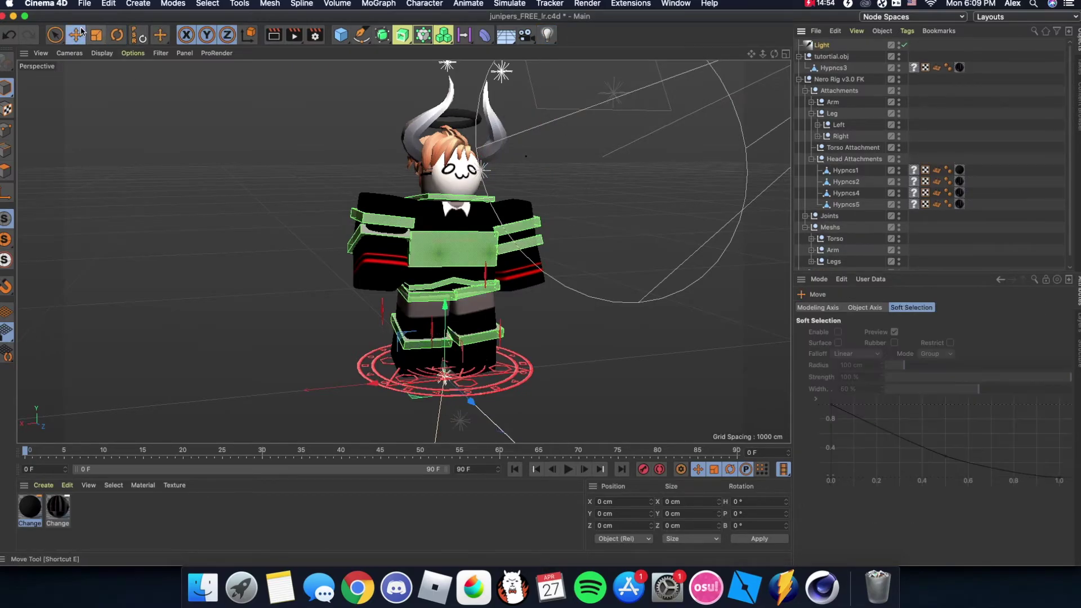
pyautogui.moveTo(383, 386); pyautogui.dragTo(559, 159)
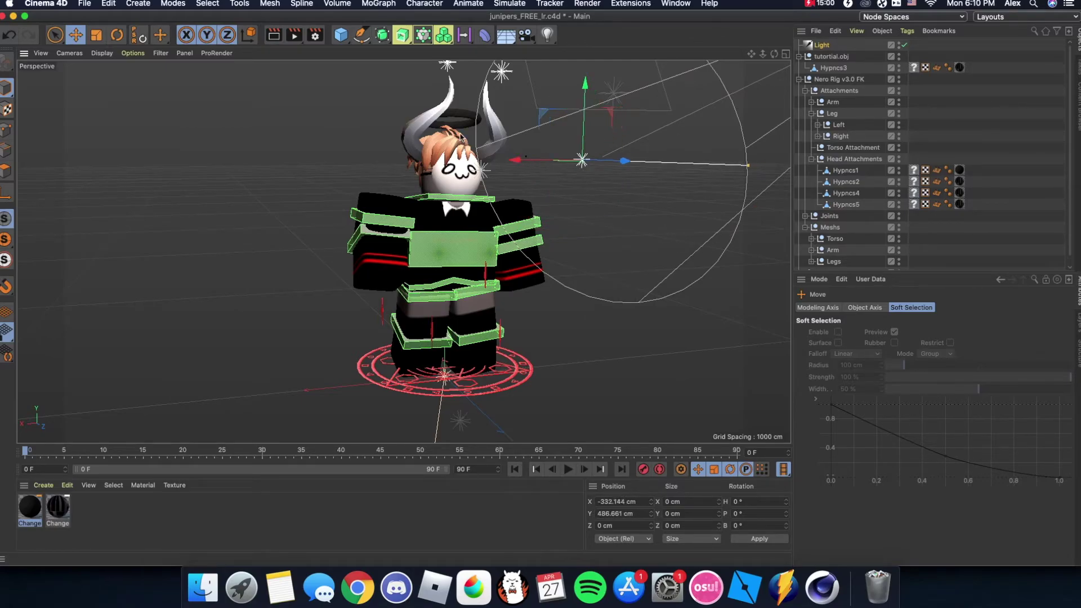
pyautogui.click(117, 35)
pyautogui.moveTo(537, 166)
pyautogui.mouseDown()
pyautogui.moveTo(473, 323)
pyautogui.moveTo(523, 242)
pyautogui.moveTo(602, 169)
pyautogui.moveTo(495, 182)
pyautogui.moveTo(548, 169)
pyautogui.mouseUp()
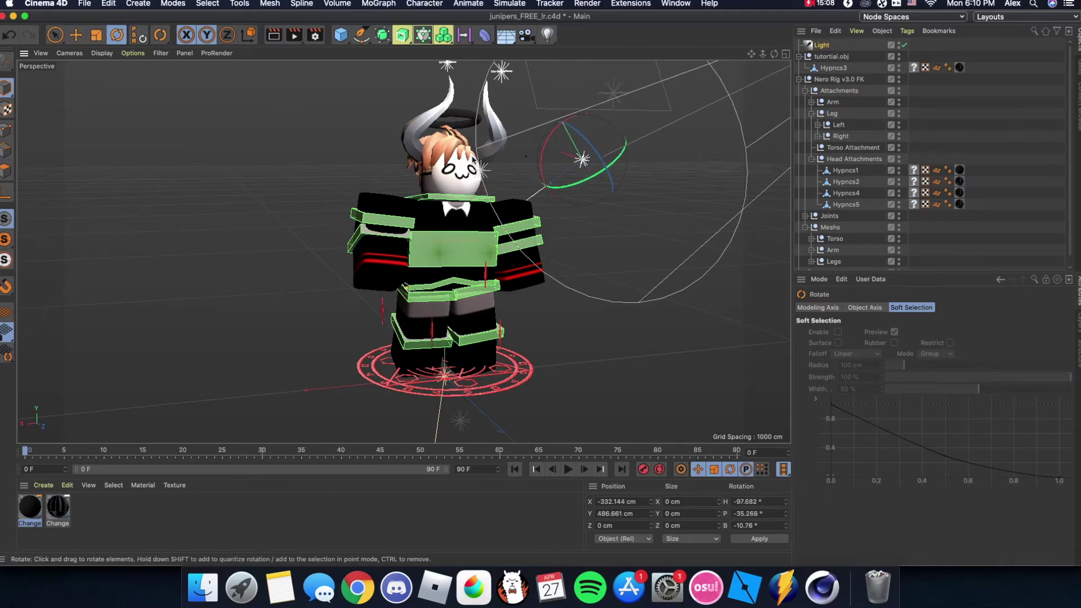
# Colour the infinite light red with 100% saturation and move it to about X -263, Y 467, Z -39 cm.
pyautogui.click(822, 45)
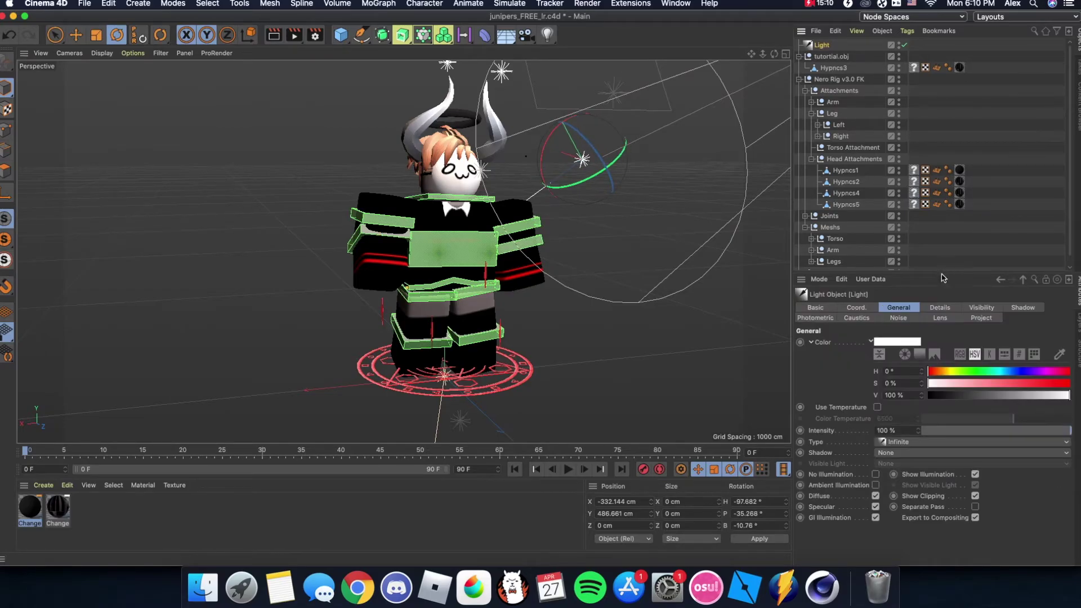
pyautogui.moveTo(1033, 385); pyautogui.dragTo(1062, 388)
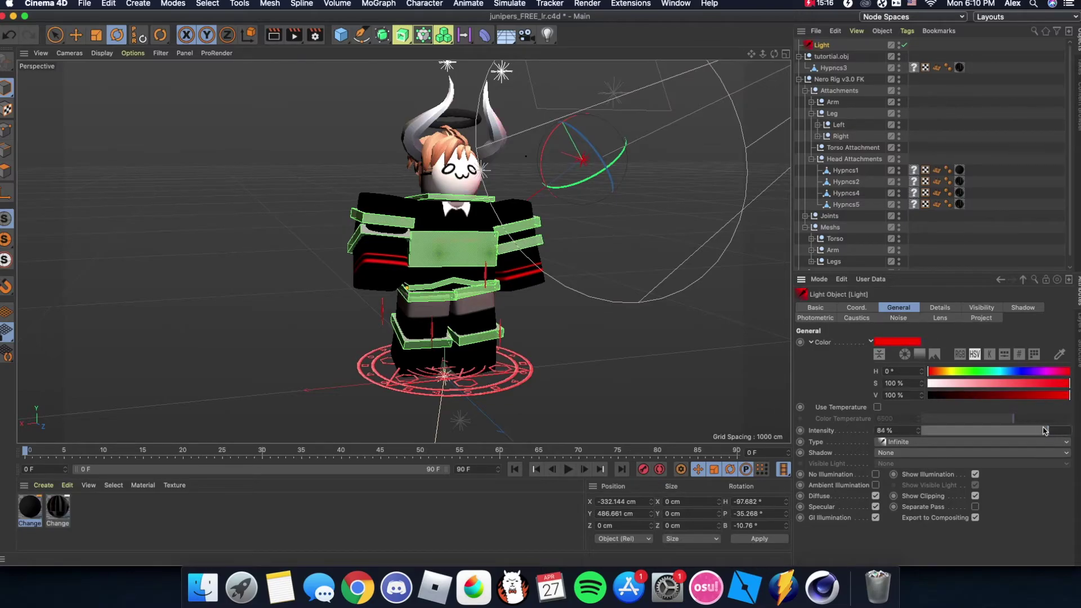
pyautogui.click(75, 35)
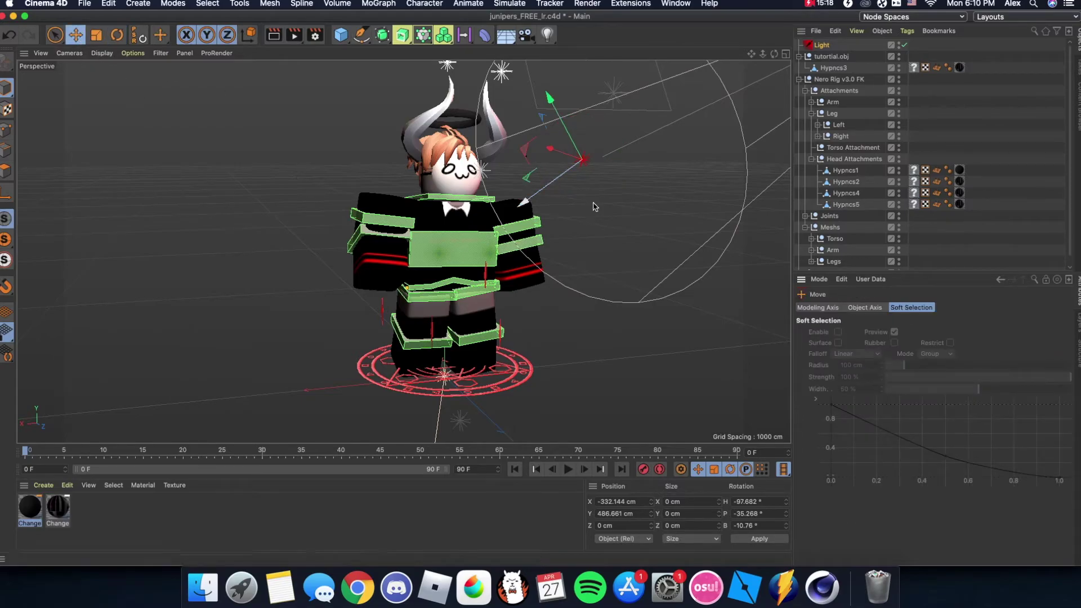
pyautogui.moveTo(583, 159); pyautogui.dragTo(527, 159)
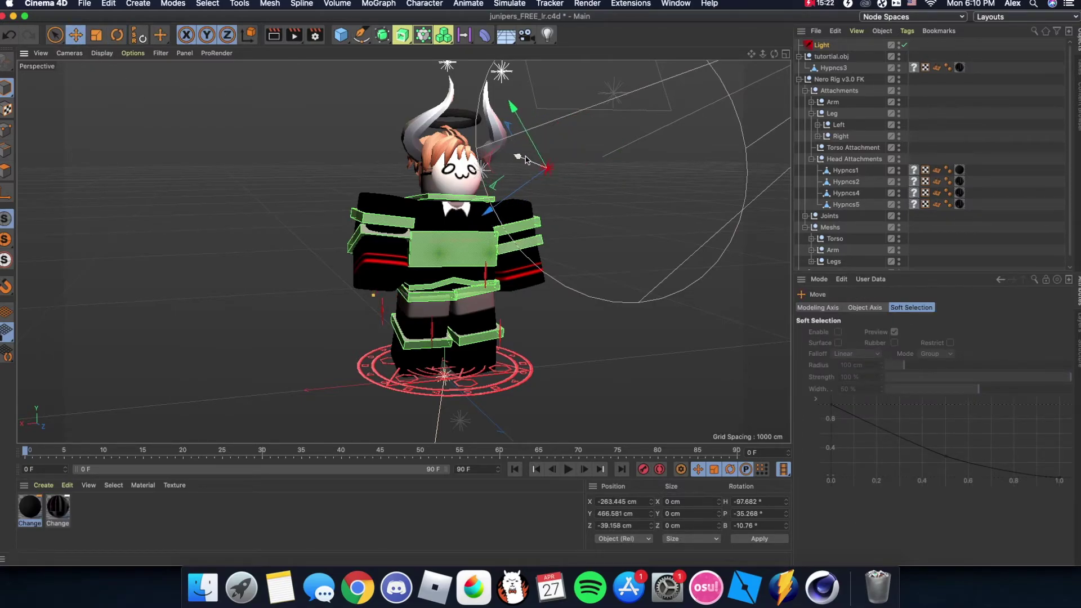
# Try the Omni, Spot and Area types on the red light, and set its type back to Infinite.
pyautogui.click(821, 45)
pyautogui.click(830, 309)
pyautogui.click(897, 308)
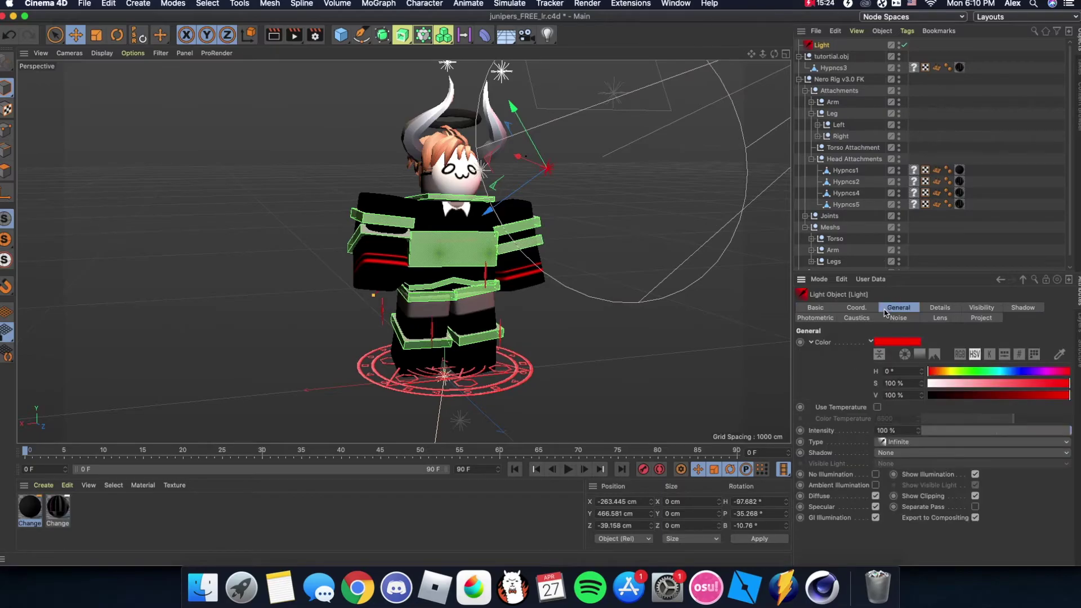
pyautogui.click(920, 442)
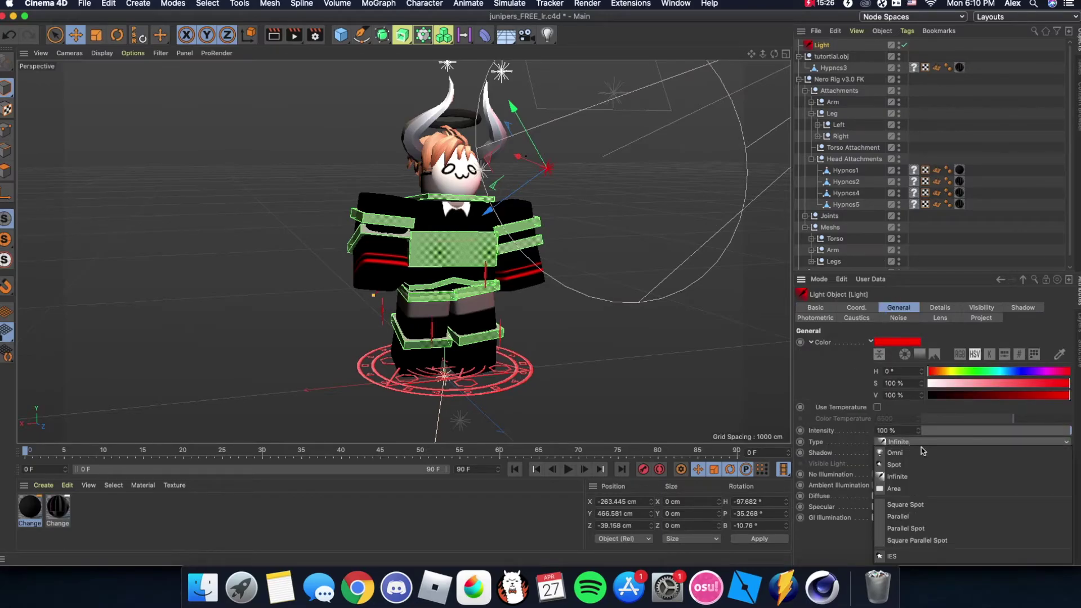
pyautogui.click(928, 452)
pyautogui.click(930, 442)
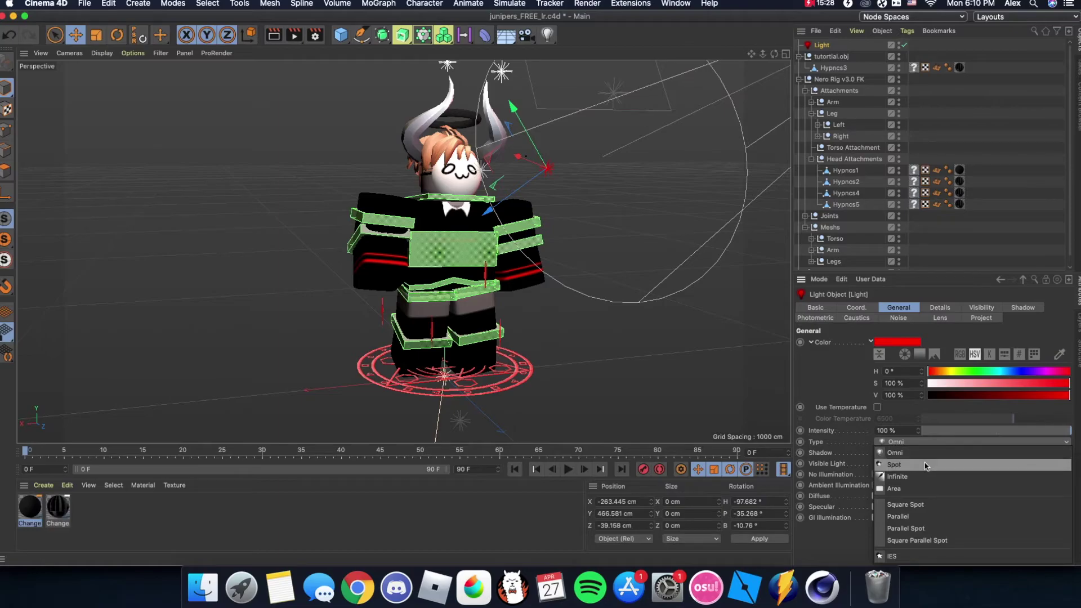
pyautogui.click(926, 465)
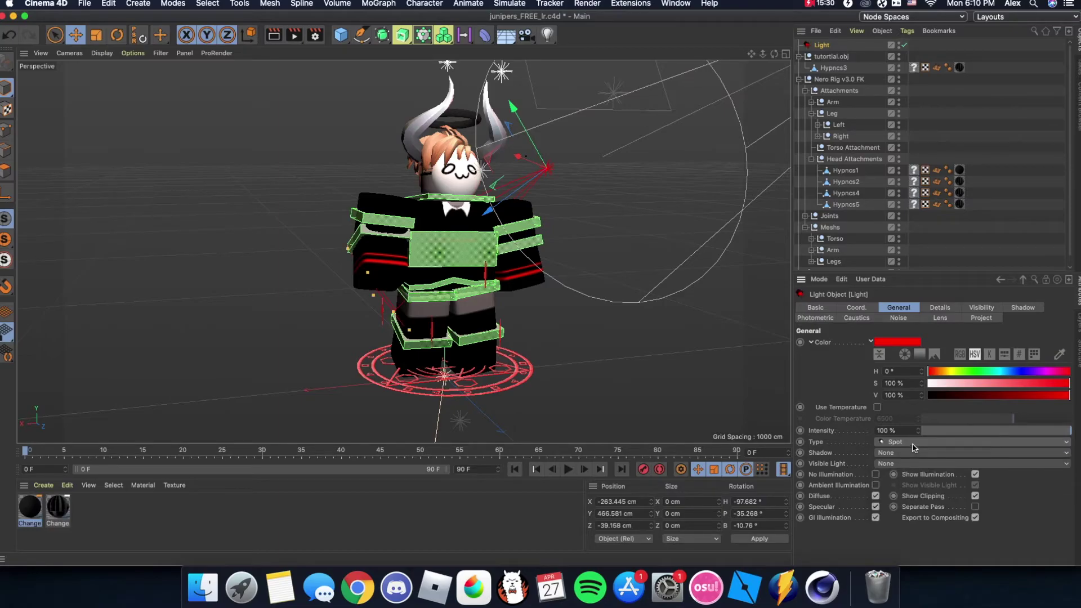
pyautogui.click(912, 444)
pyautogui.click(912, 491)
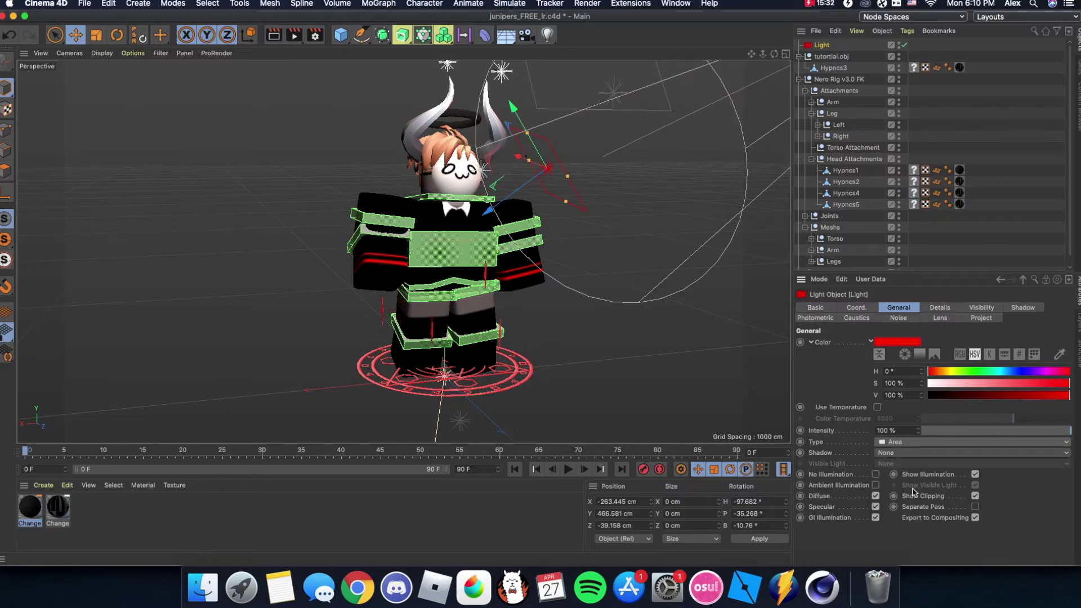
pyautogui.click(916, 444)
pyautogui.click(915, 478)
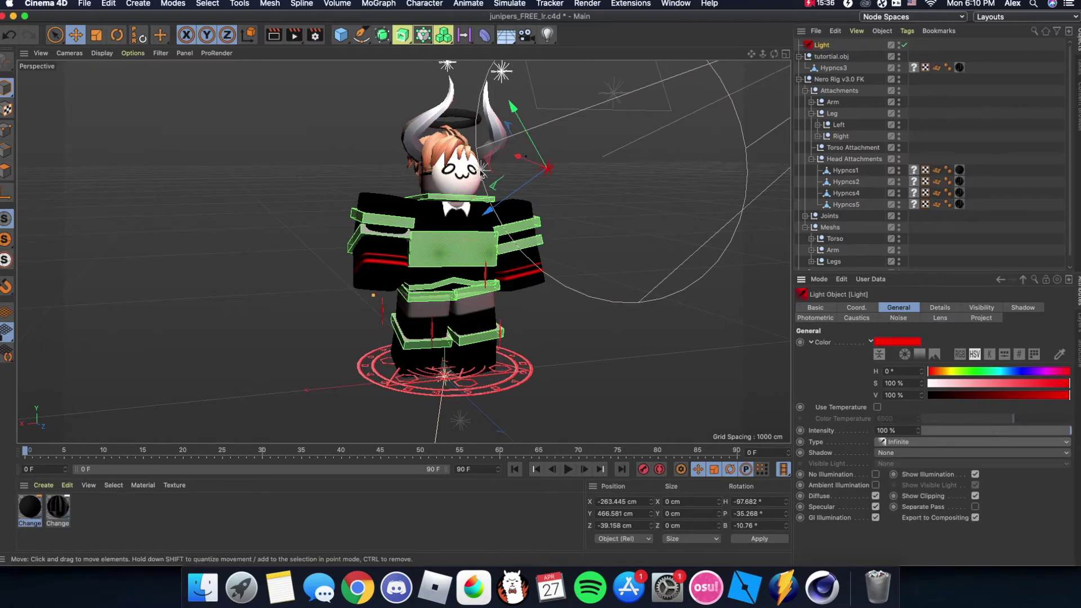
# Add an omni light to the scene and move it in front of the torso to about Y 350, Z 225 cm.
pyautogui.moveTo(471, 133); pyautogui.dragTo(366, 134)
pyautogui.click(344, 123)
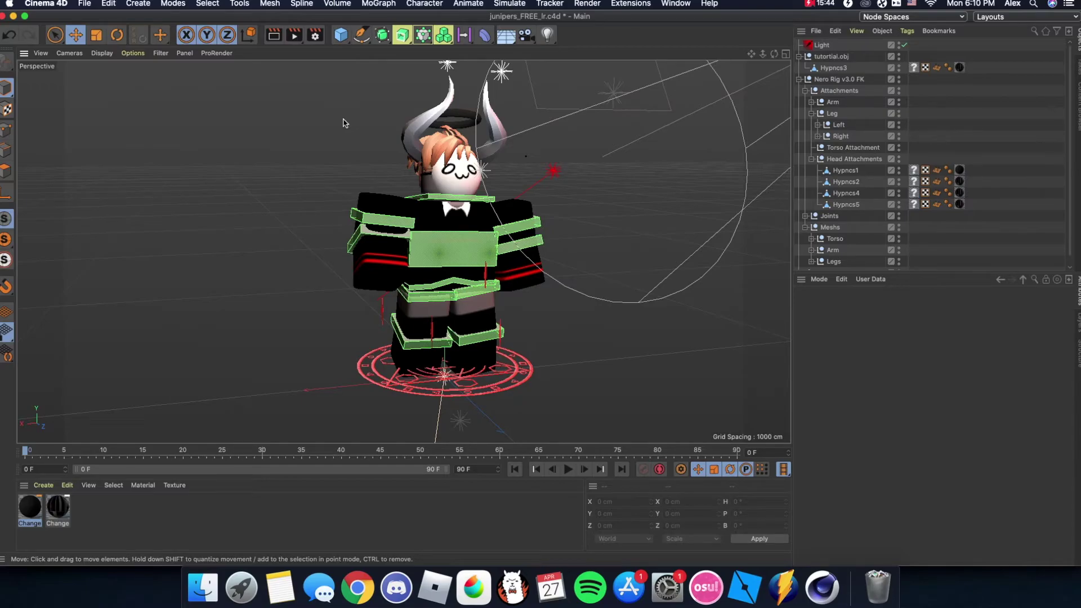
pyautogui.moveTo(547, 35); pyautogui.dragTo(591, 48)
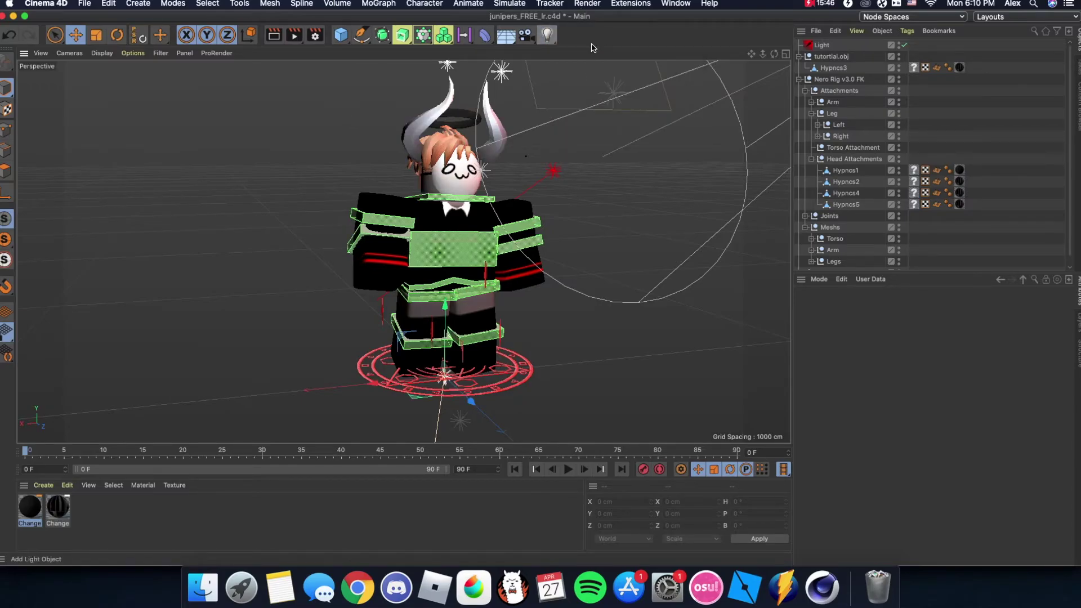
pyautogui.moveTo(477, 393); pyautogui.dragTo(476, 164)
# Tint the omni light red at 51% saturation, enable ambient illumination and lower its intensity to 46%.
pyautogui.moveTo(998, 387); pyautogui.dragTo(1000, 387)
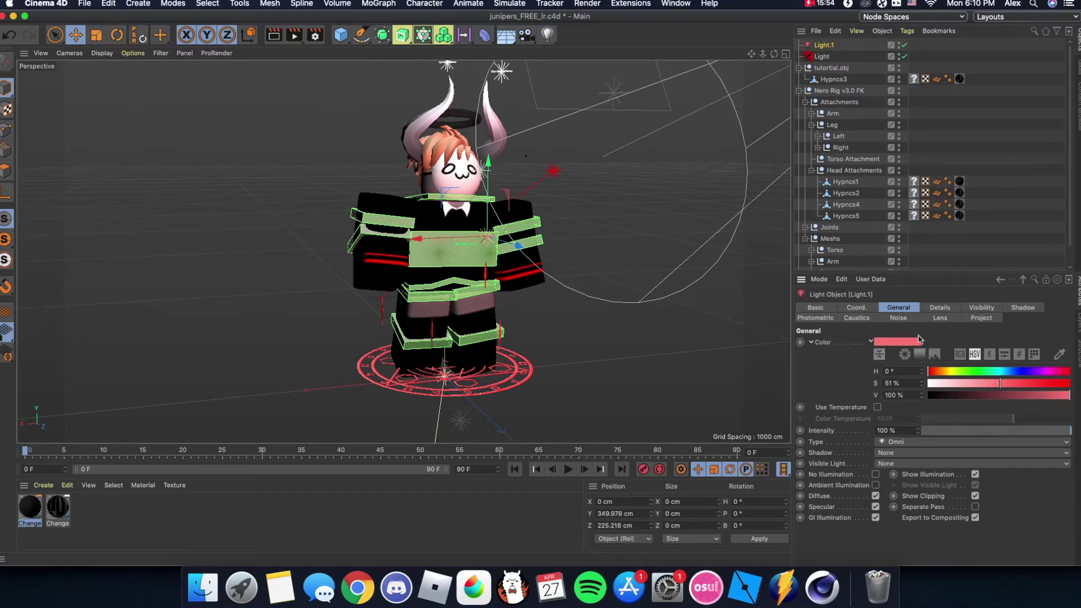
pyautogui.click(875, 484)
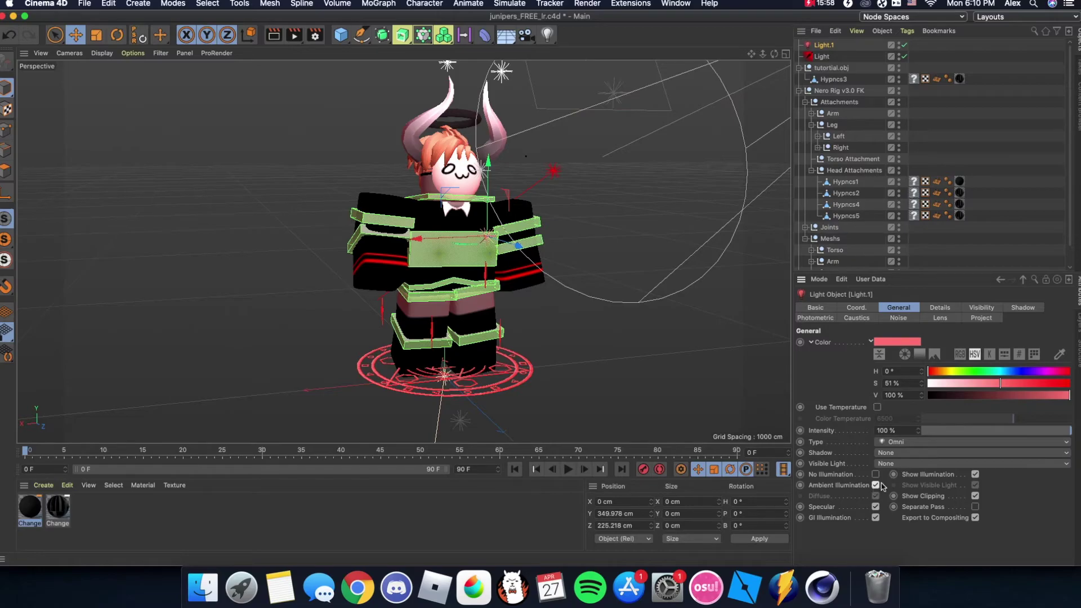
pyautogui.moveTo(1028, 435); pyautogui.dragTo(990, 436)
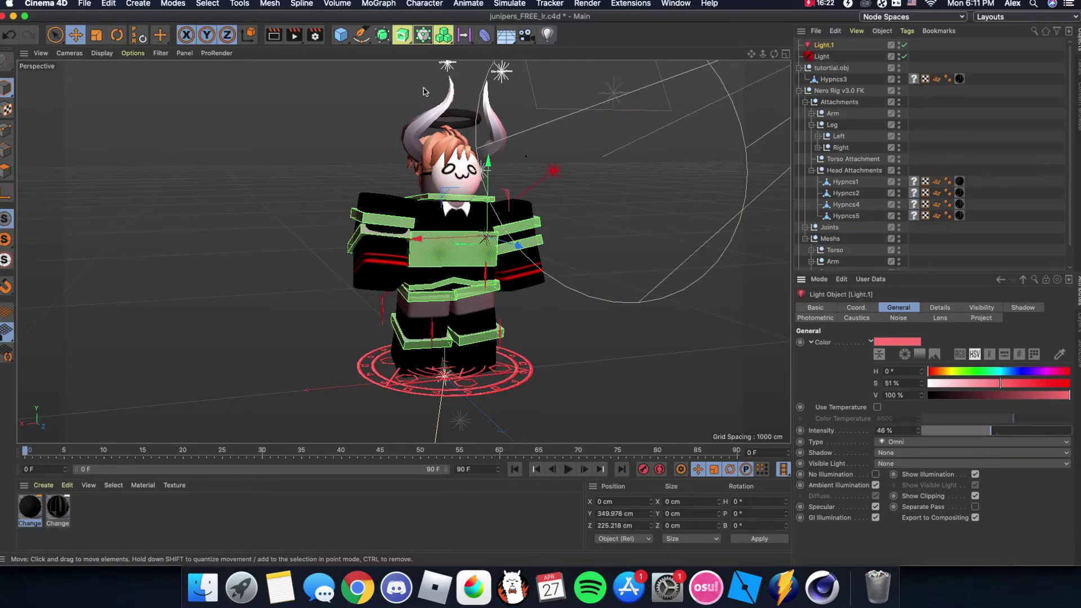
# Render the perspective view to preview the character's lighting, and return to the normal viewport with nothing selected.
pyautogui.moveTo(751, 54); pyautogui.dragTo(742, 57)
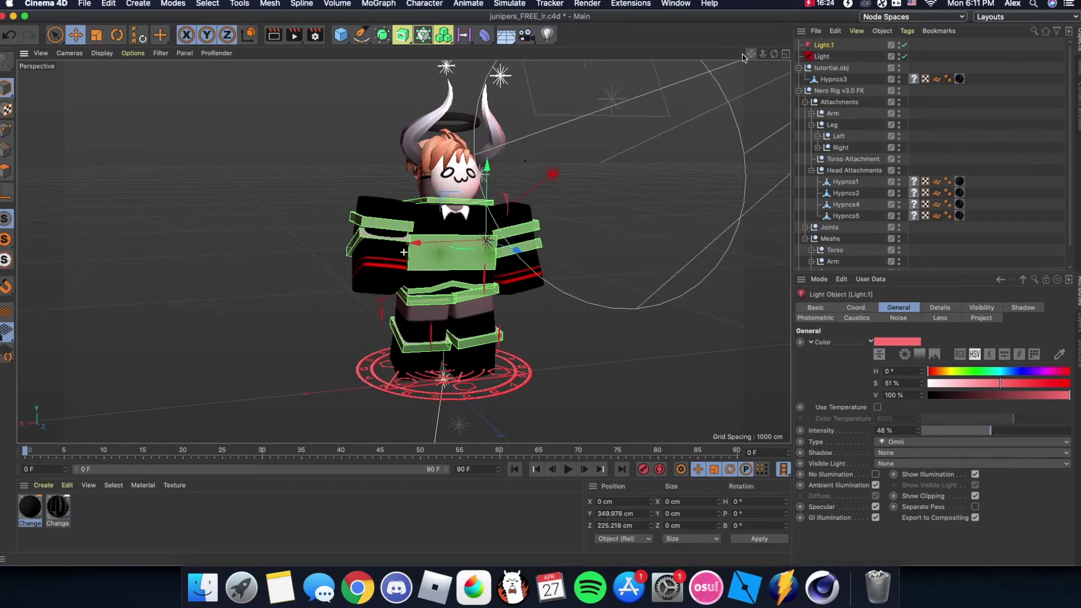
pyautogui.click(273, 36)
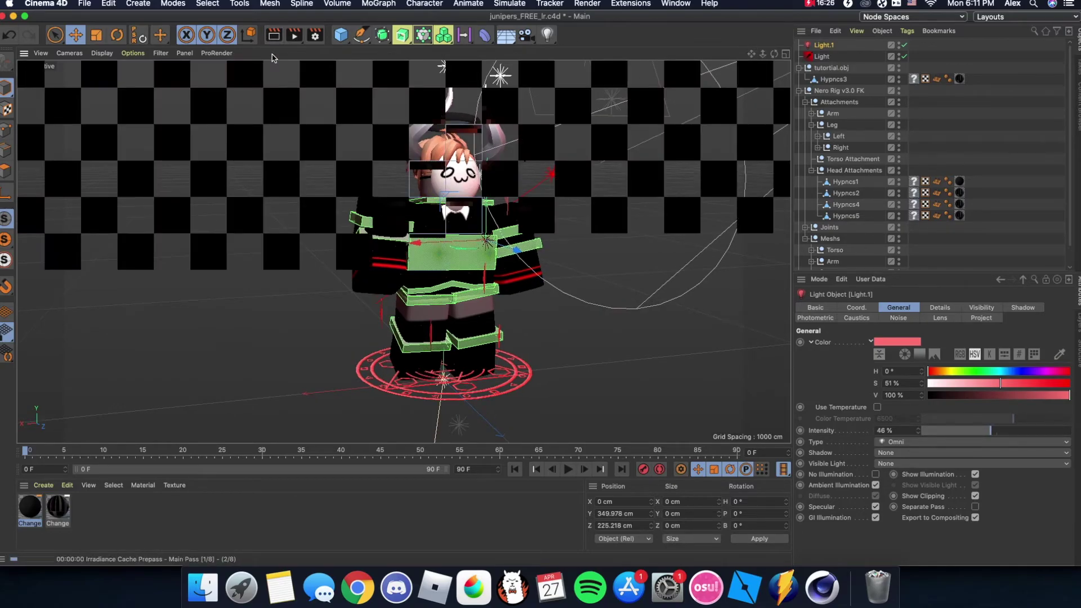
pyautogui.click(811, 3)
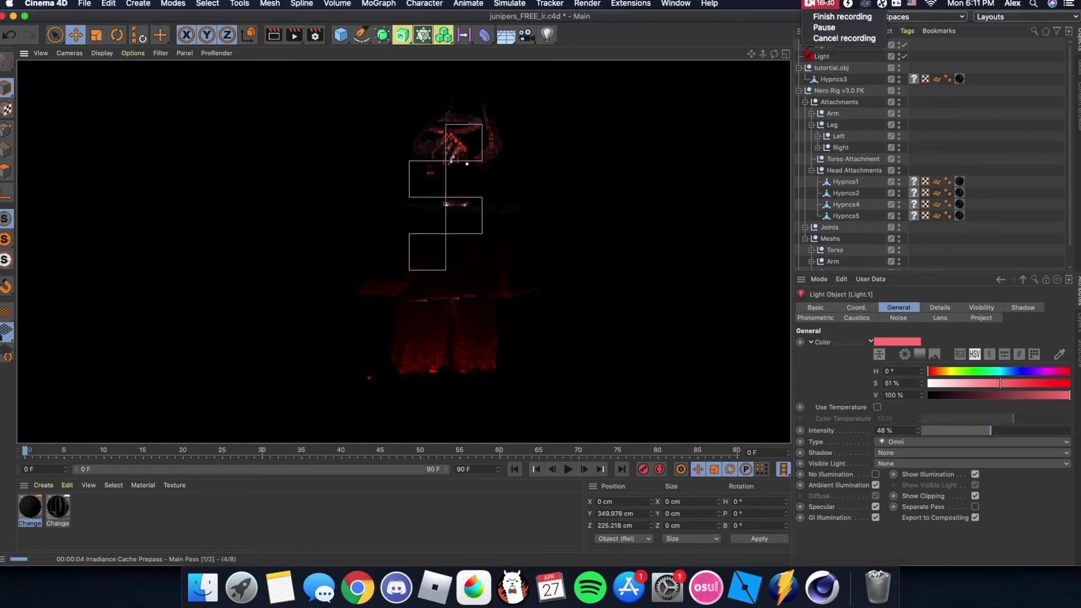
pyautogui.click(821, 29)
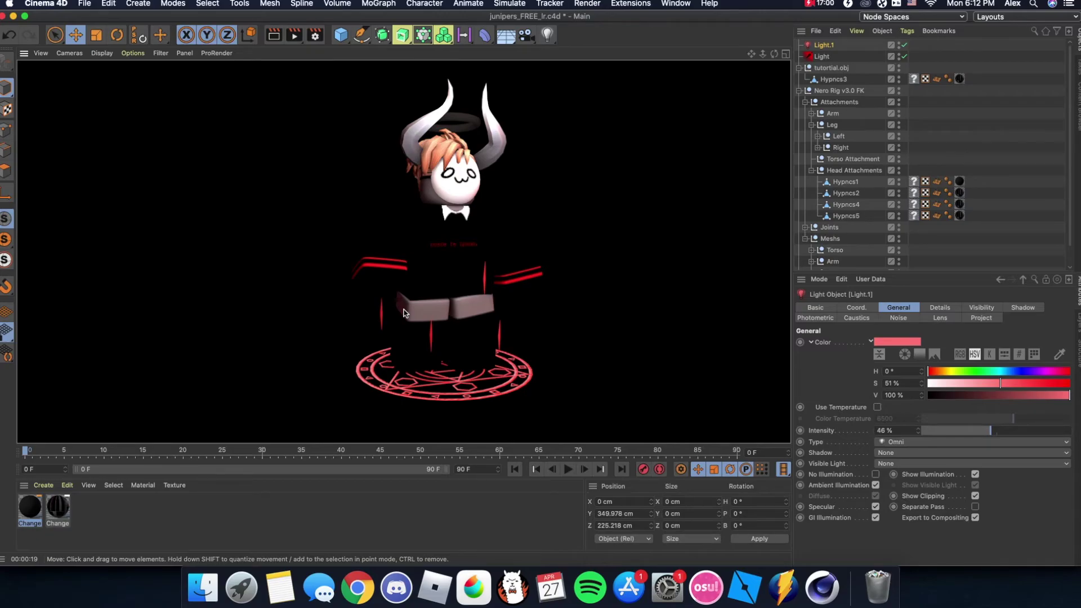
pyautogui.click(397, 87)
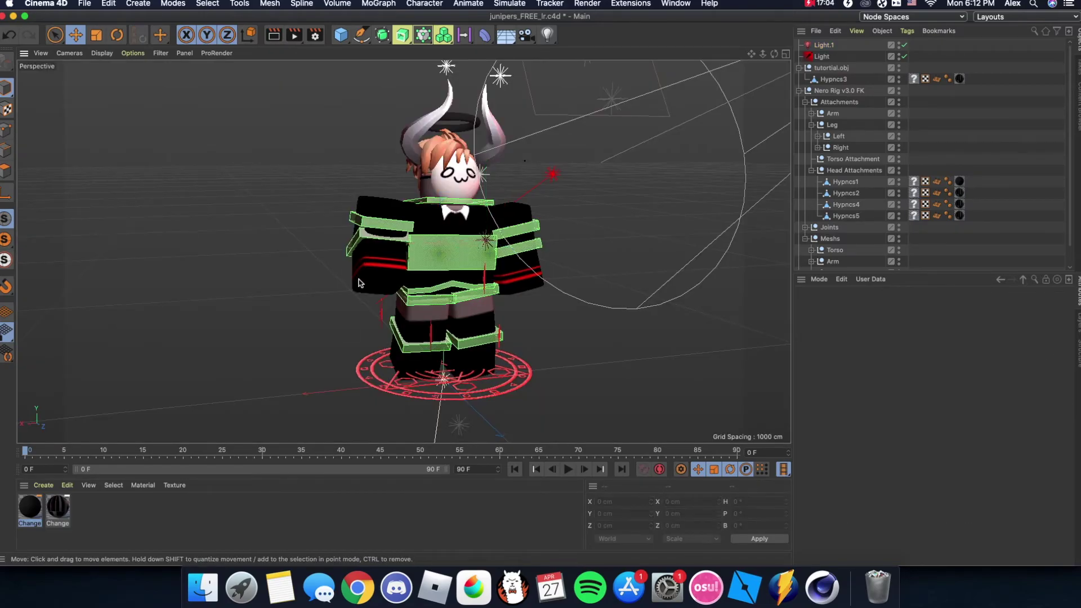
# Set the render's save file to "tutorial" in the renders folder within gfx stuff.
pyautogui.click(318, 37)
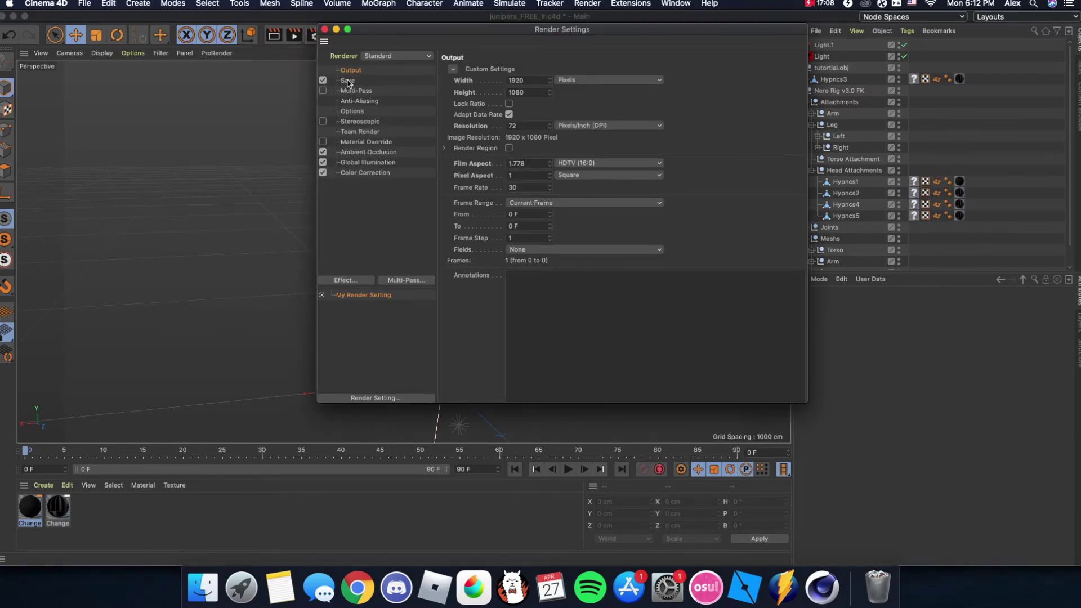
pyautogui.click(348, 81)
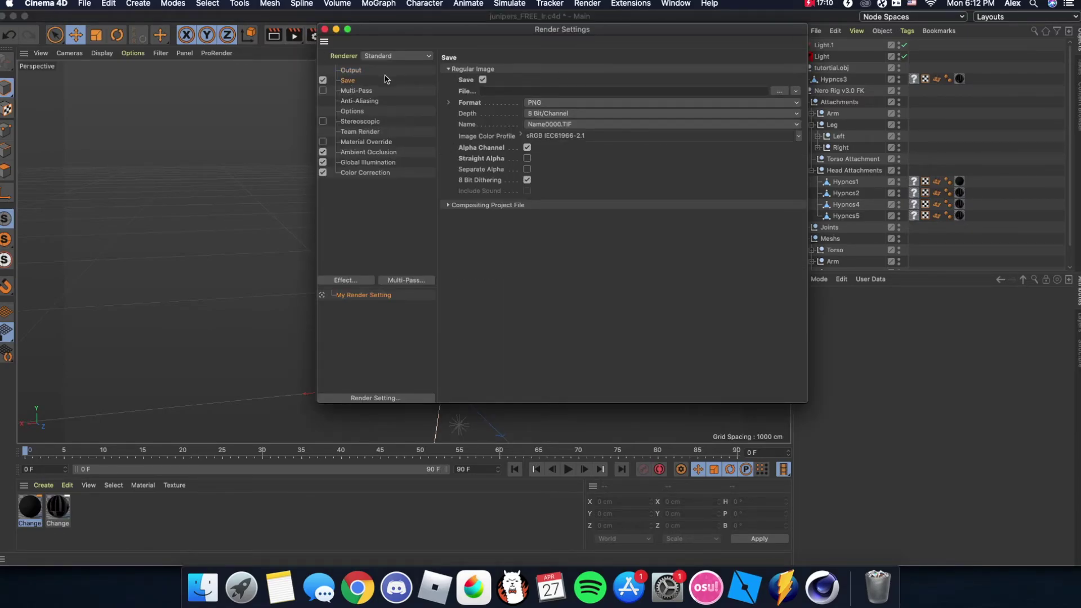
pyautogui.click(357, 71)
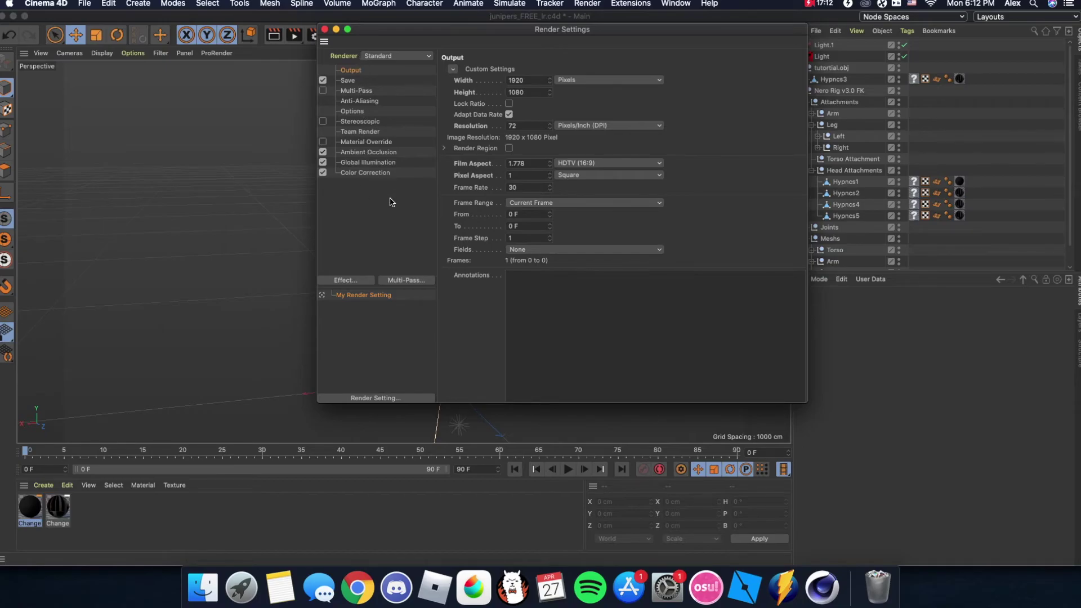
pyautogui.moveTo(425, 31); pyautogui.dragTo(367, 69)
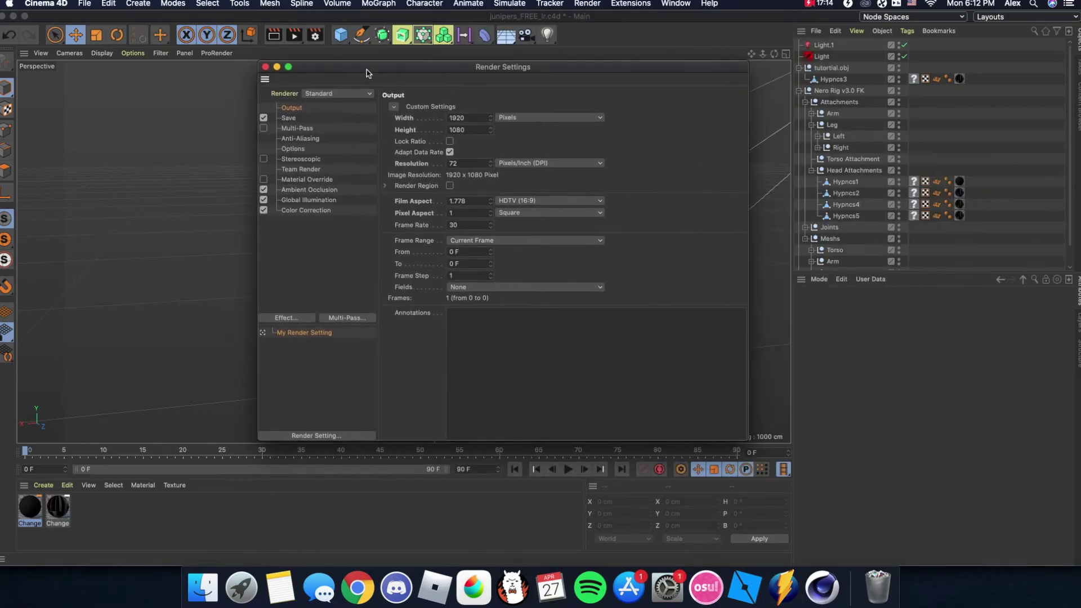
pyautogui.click(296, 120)
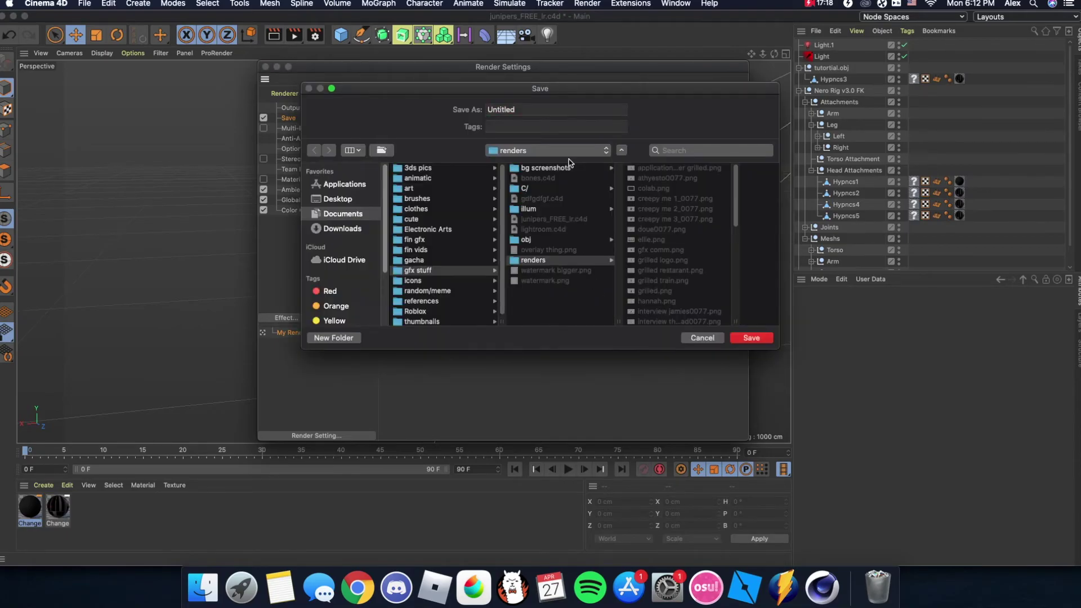
pyautogui.doubleClick(552, 104)
pyautogui.write('tutorial')
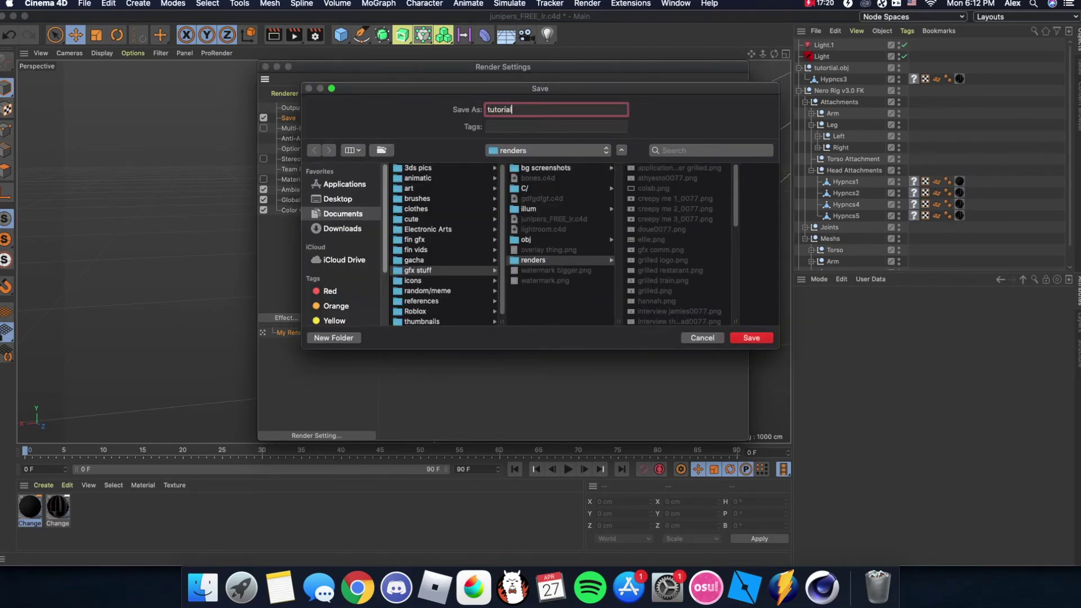
pyautogui.press('Return')
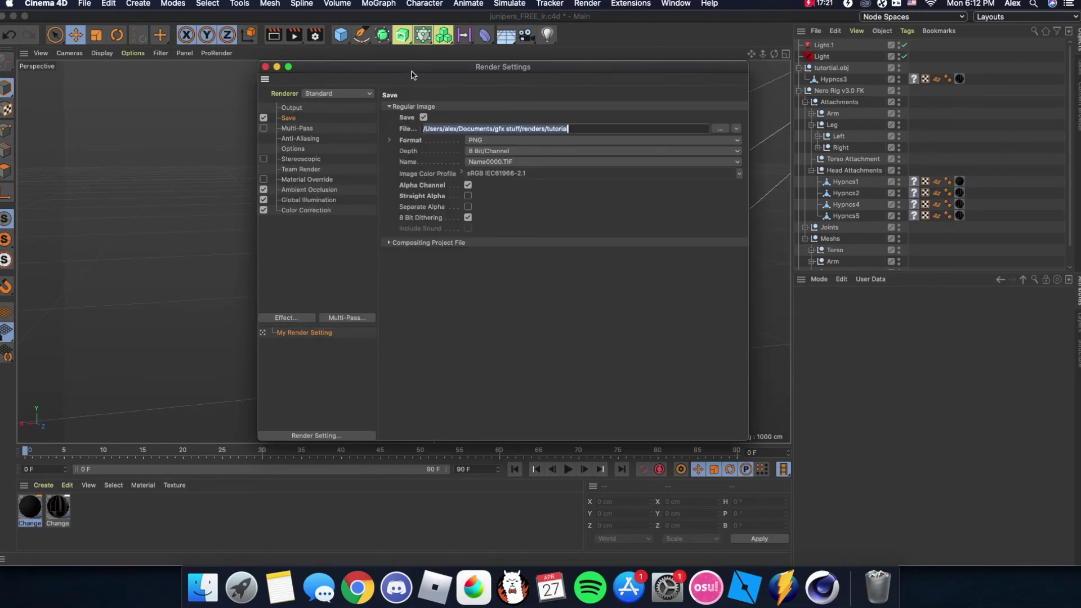
pyautogui.click(583, 203)
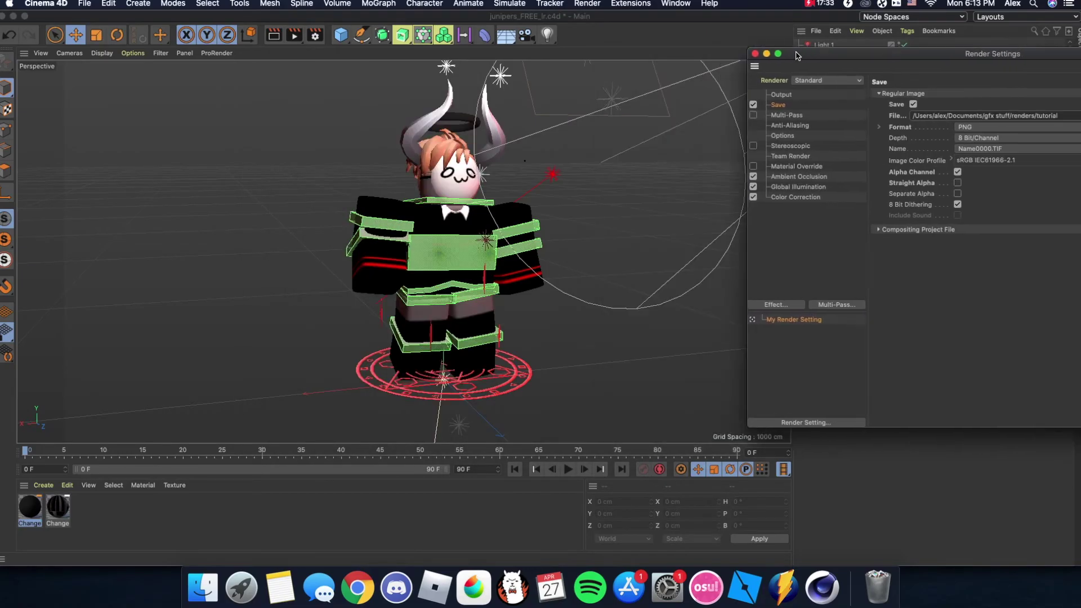
# Switch the renderer to Physical and review its sampling quality choices and the available render effects.
pyautogui.moveTo(776, 62); pyautogui.dragTo(507, 62)
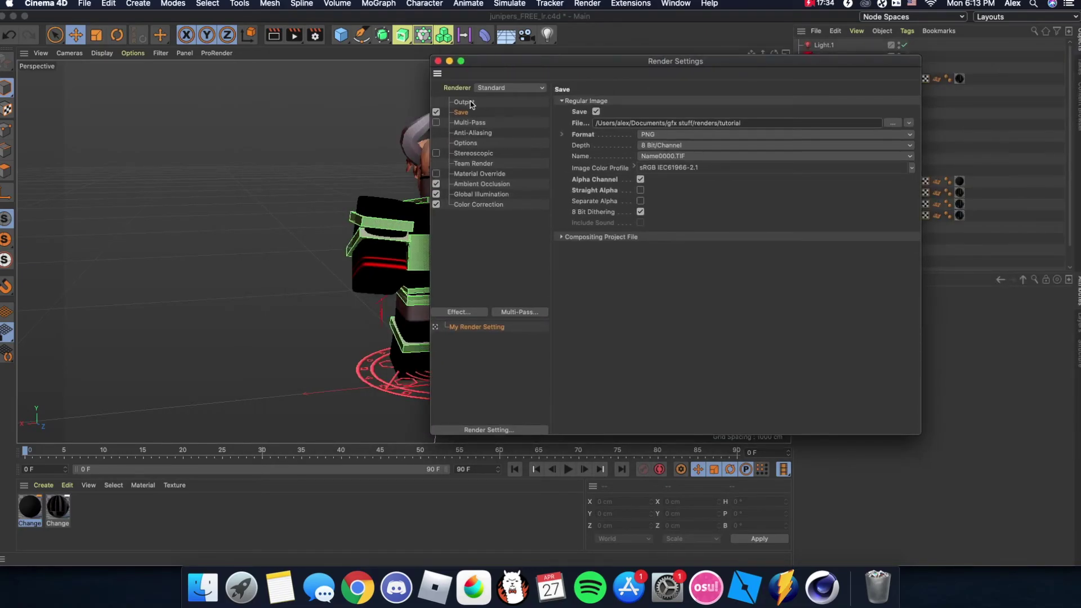
pyautogui.click(496, 88)
pyautogui.click(499, 115)
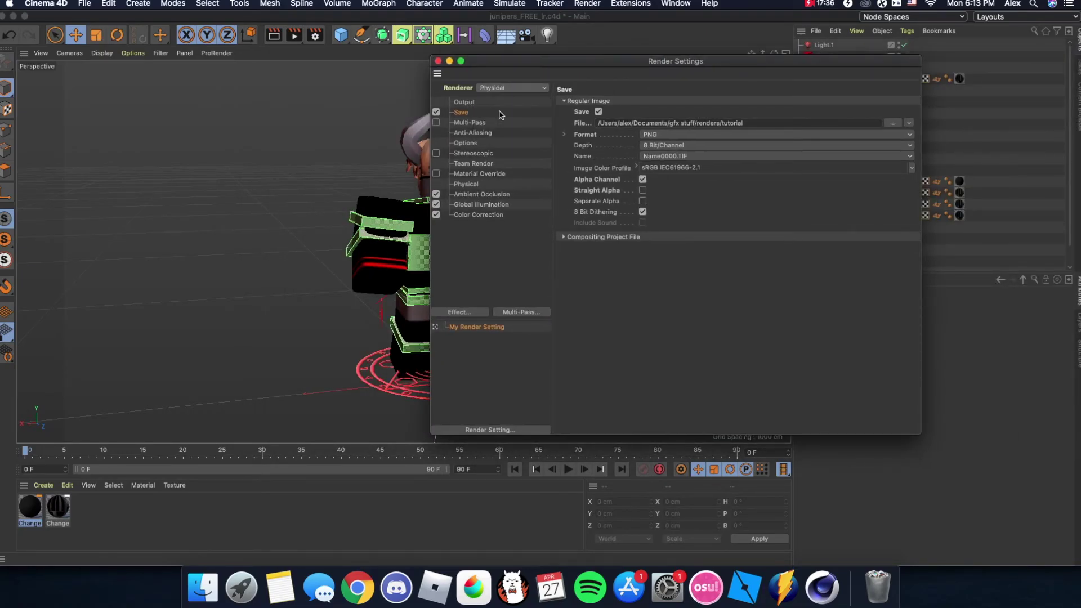
pyautogui.click(473, 184)
pyautogui.moveTo(549, 64); pyautogui.dragTo(727, 47)
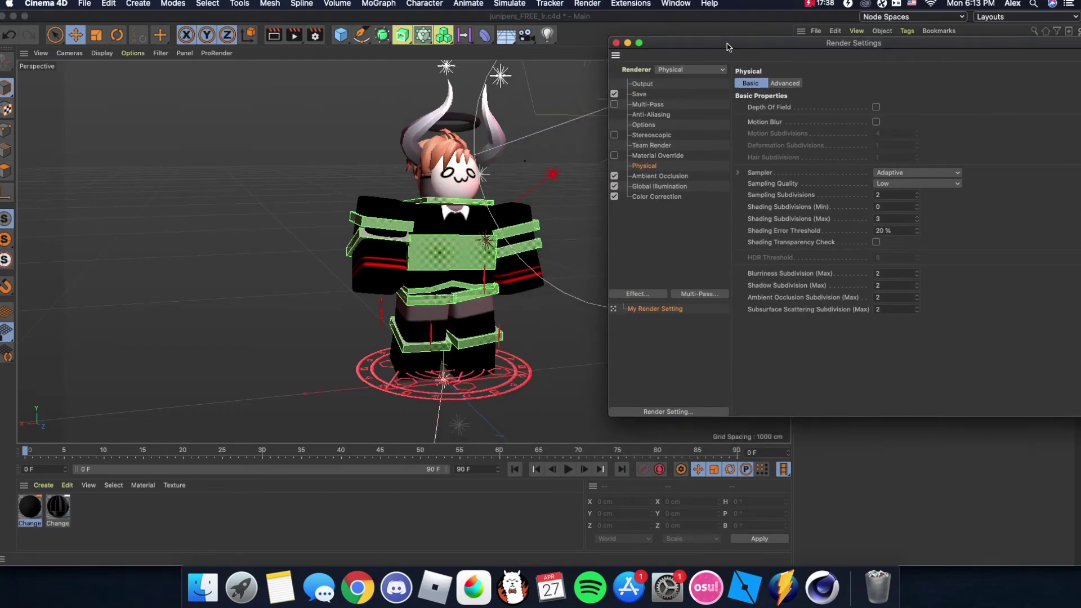
pyautogui.click(891, 187)
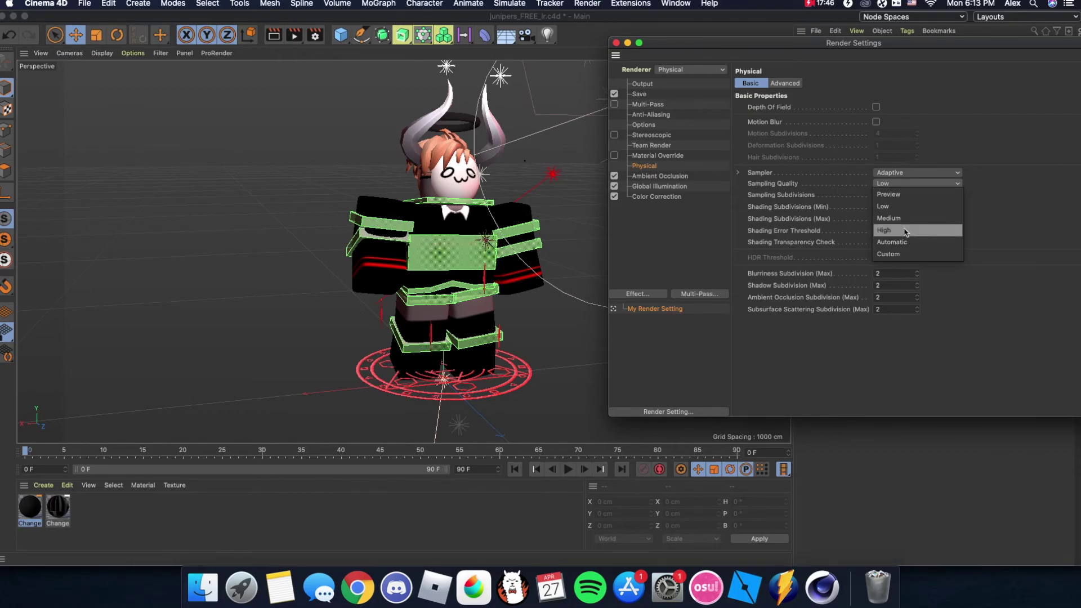
pyautogui.click(900, 183)
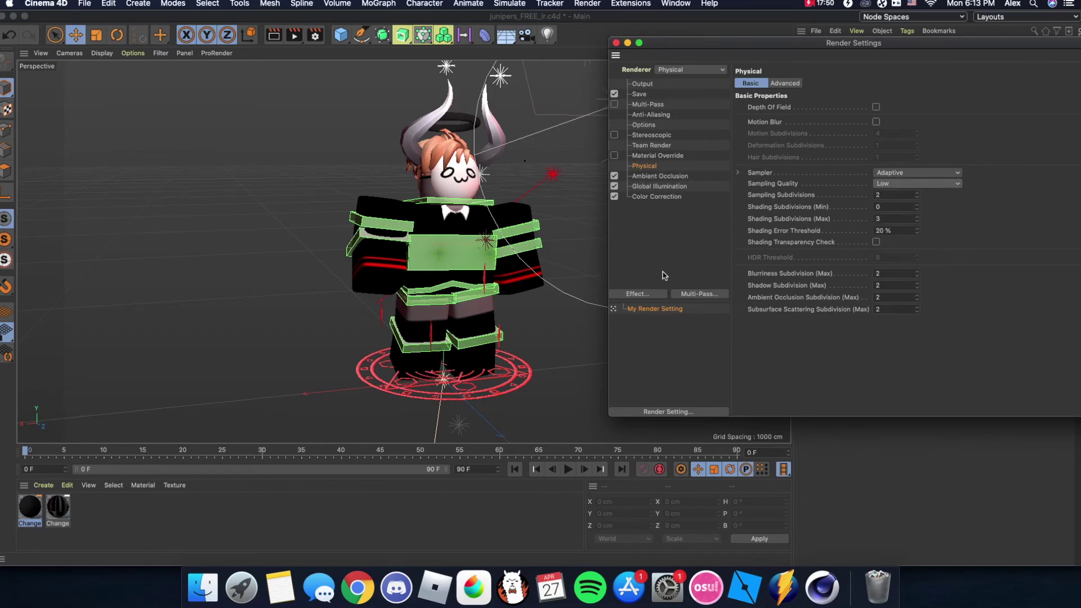
pyautogui.click(634, 297)
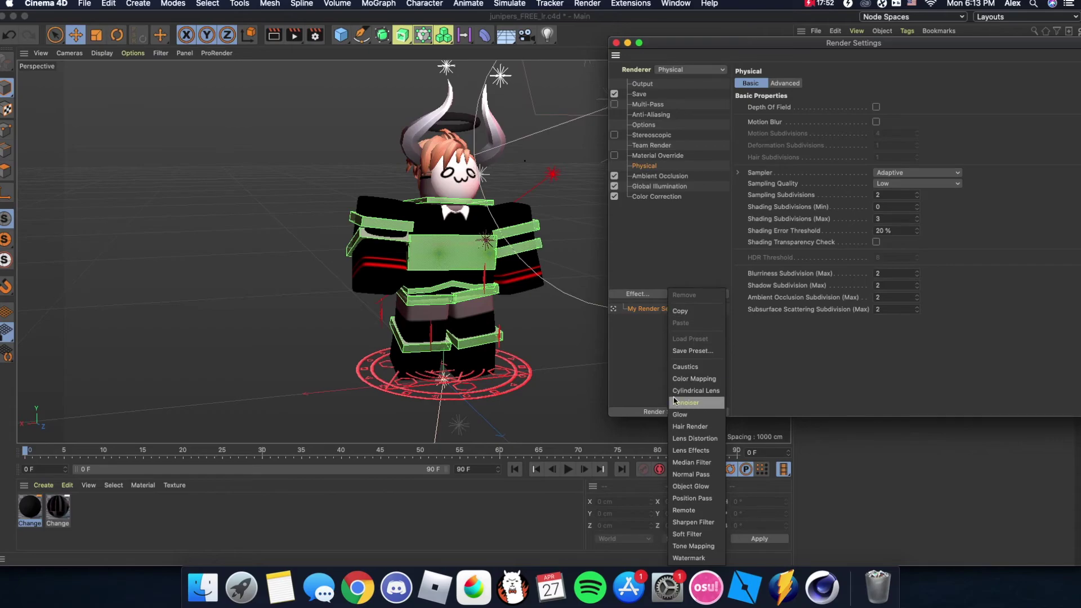
pyautogui.click(639, 294)
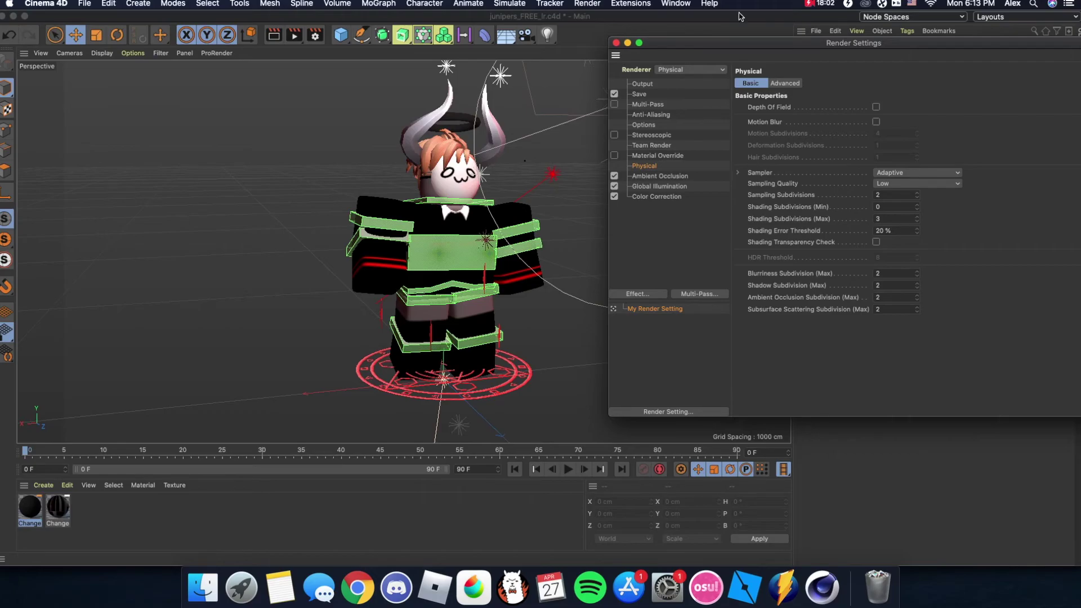
# Recheck the save settings, close the render settings and render the scene to the Picture Viewer.
pyautogui.moveTo(757, 47); pyautogui.dragTo(685, 58)
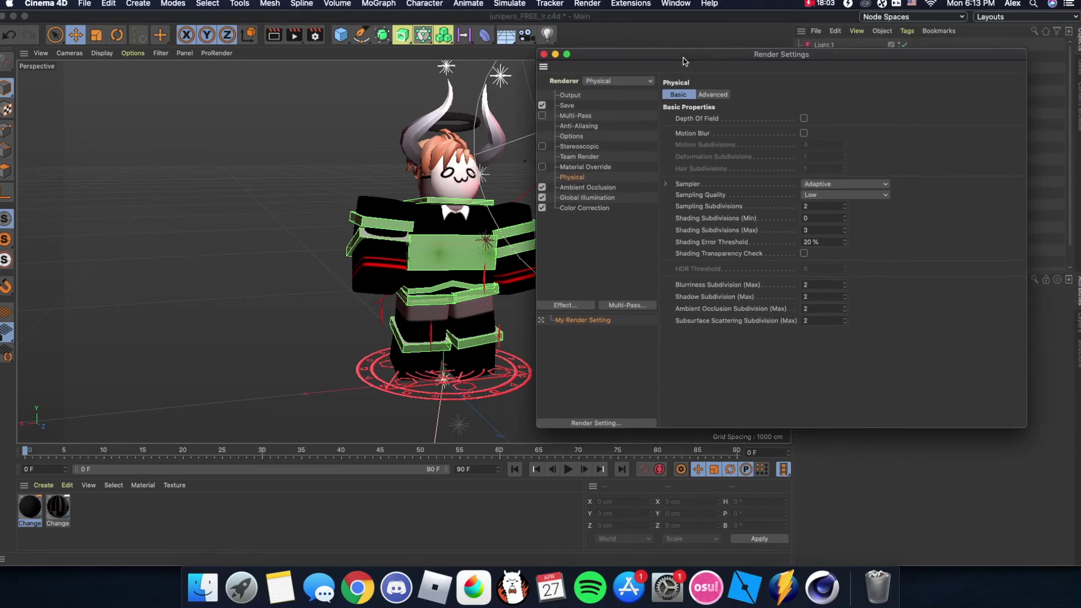
pyautogui.click(567, 105)
pyautogui.moveTo(607, 49); pyautogui.dragTo(572, 63)
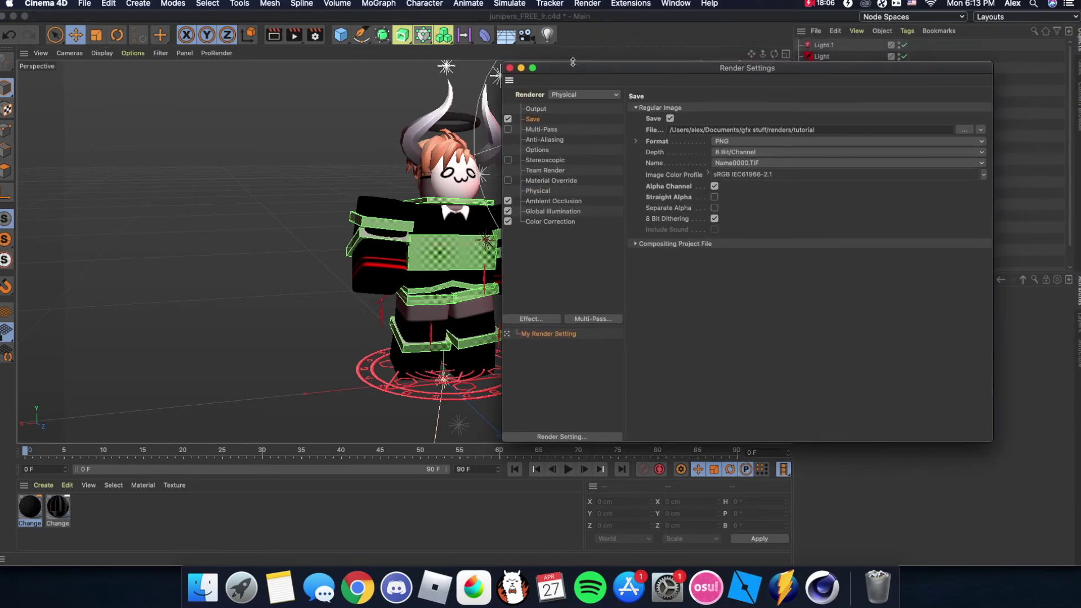
pyautogui.click(509, 68)
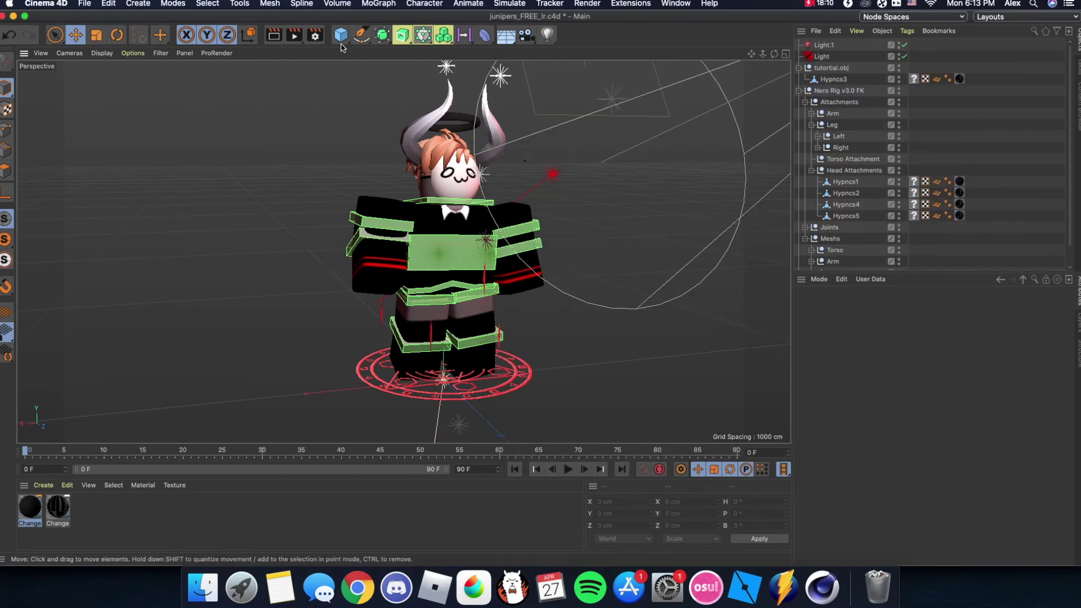
pyautogui.click(294, 35)
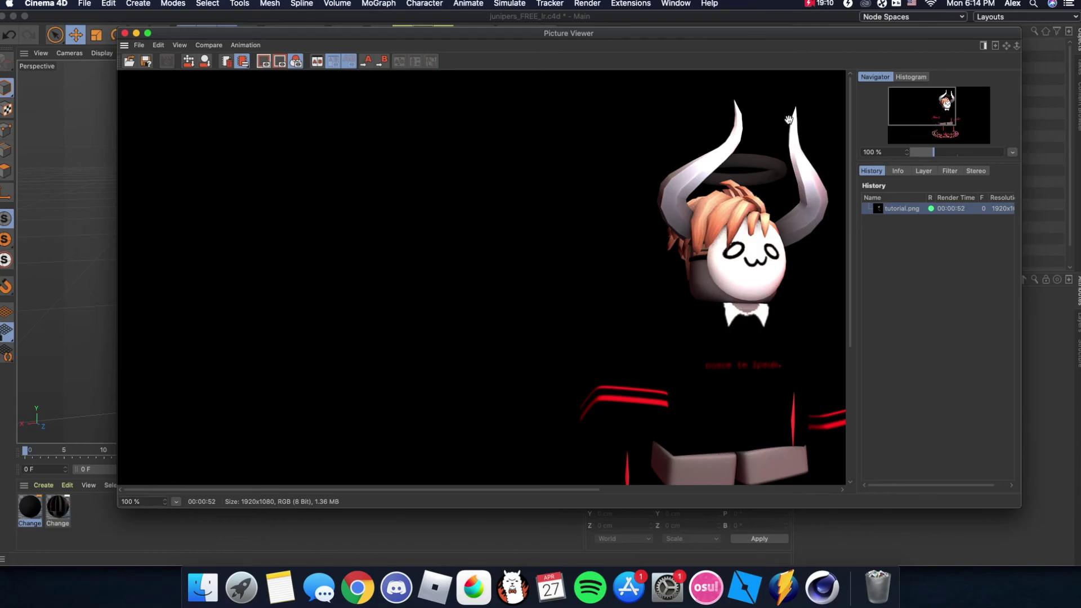
# Examine the finished render of the horned character in the Picture Viewer, from the horns down to the red circle at its feet.
pyautogui.scroll(-3, 781, 187)
pyautogui.scroll(2, 782, 187)
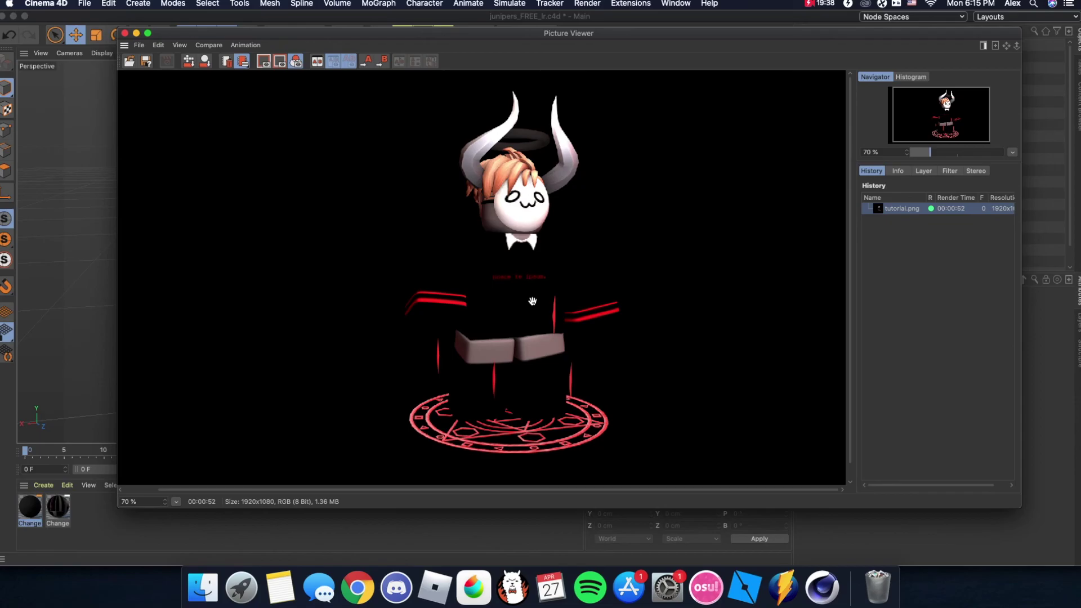
pyautogui.scroll(10, 532, 301)
pyautogui.scroll(-8, 531, 298)
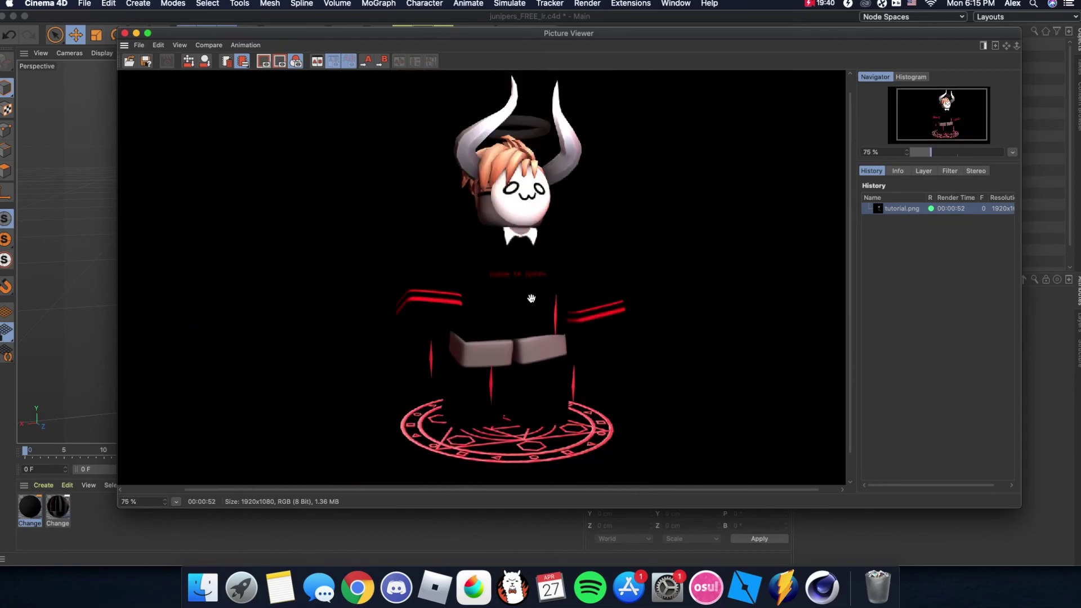
pyautogui.scroll(5, 530, 297)
pyautogui.scroll(-3, 507, 198)
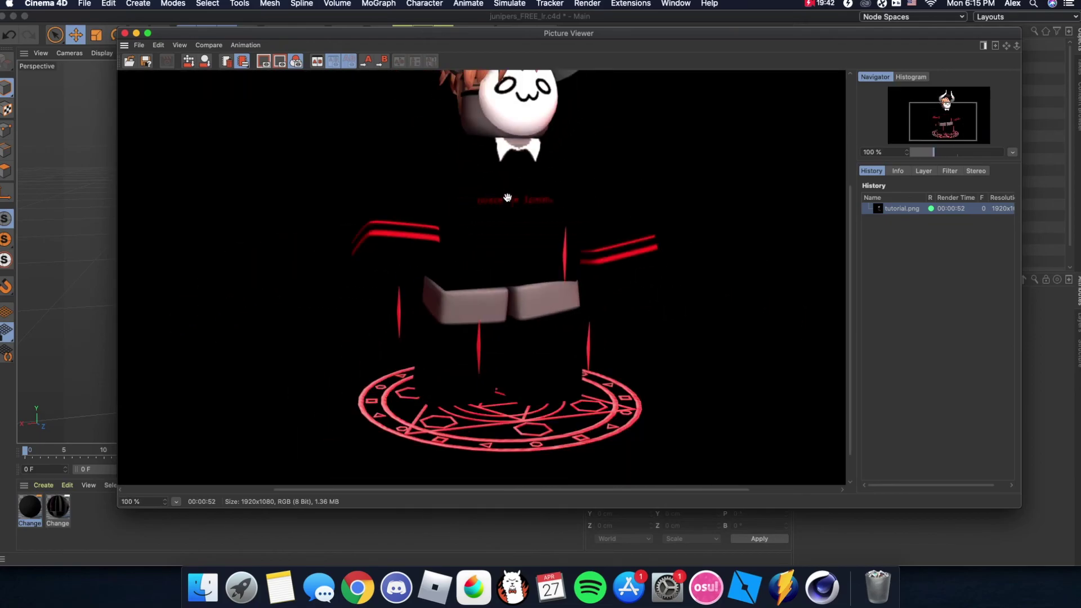
pyautogui.scroll(-1, 507, 197)
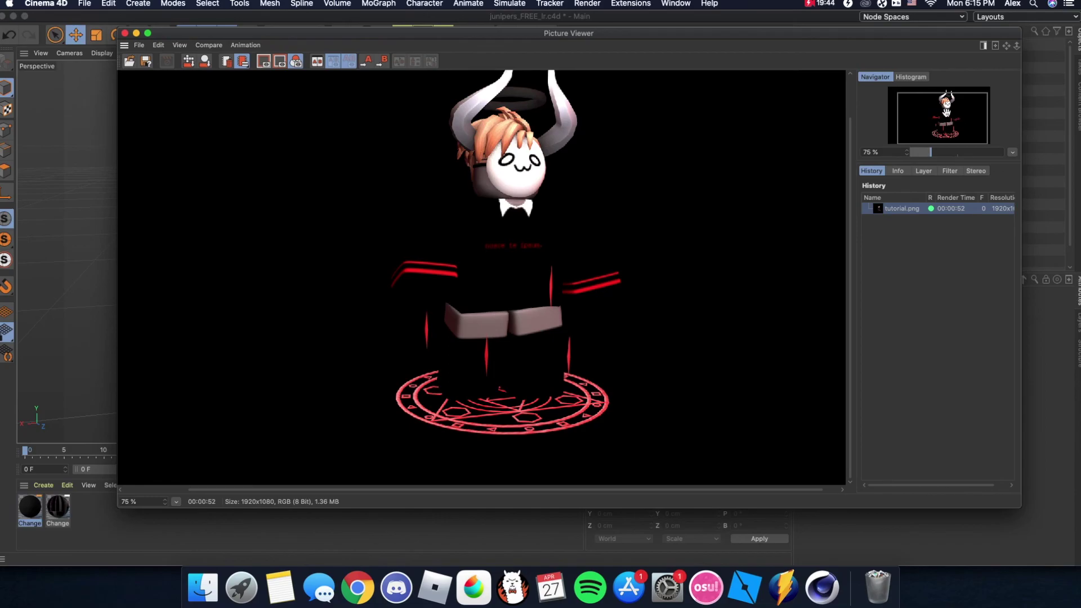
pyautogui.moveTo(946, 112); pyautogui.dragTo(945, 107)
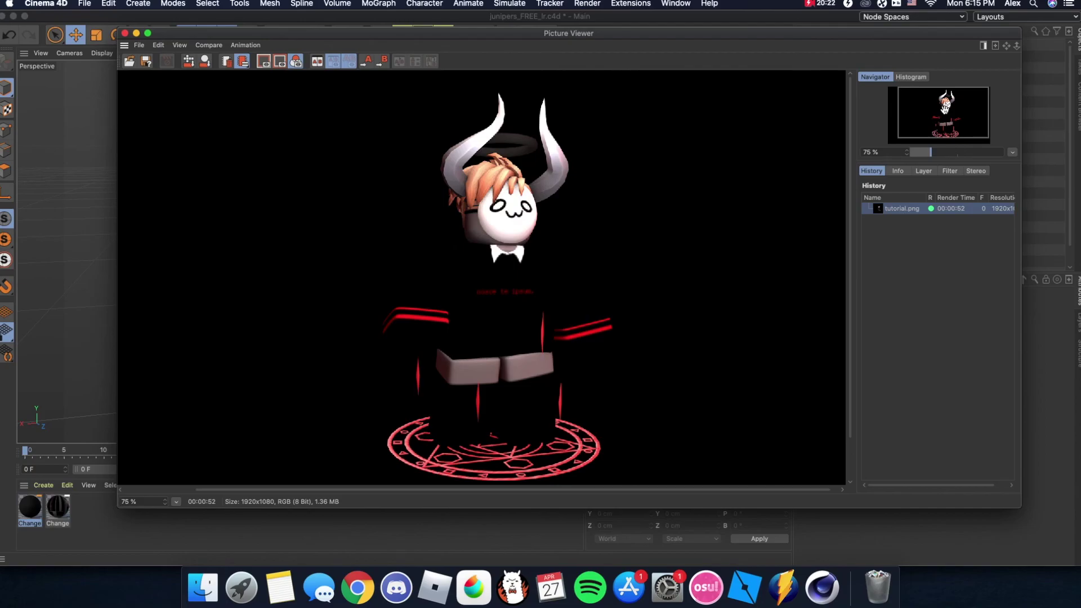
pyautogui.rightClick(945, 106)
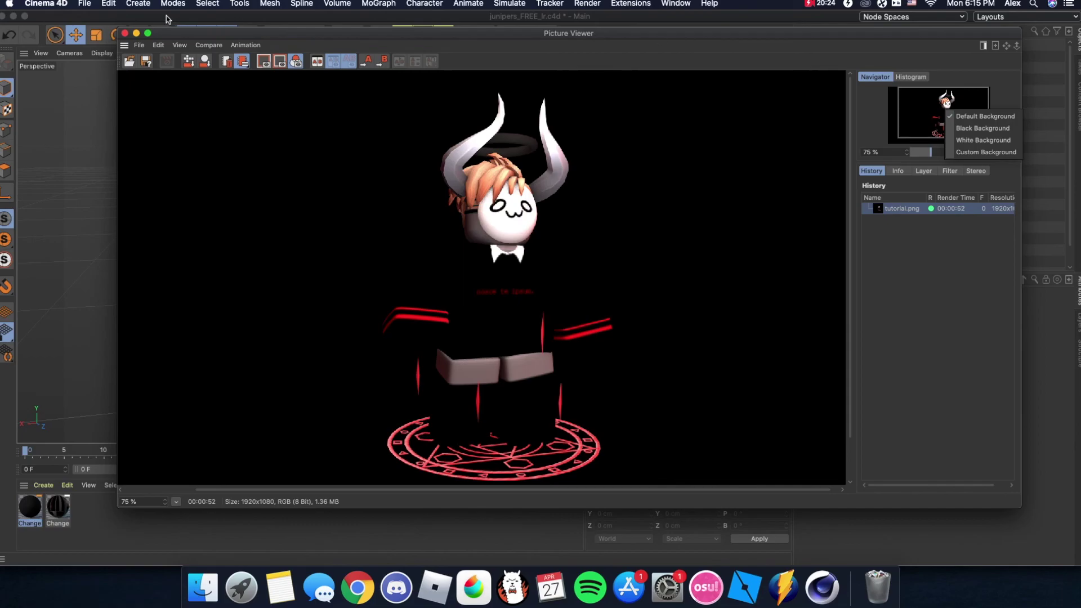
pyautogui.press('Escape')
pyautogui.click(823, 4)
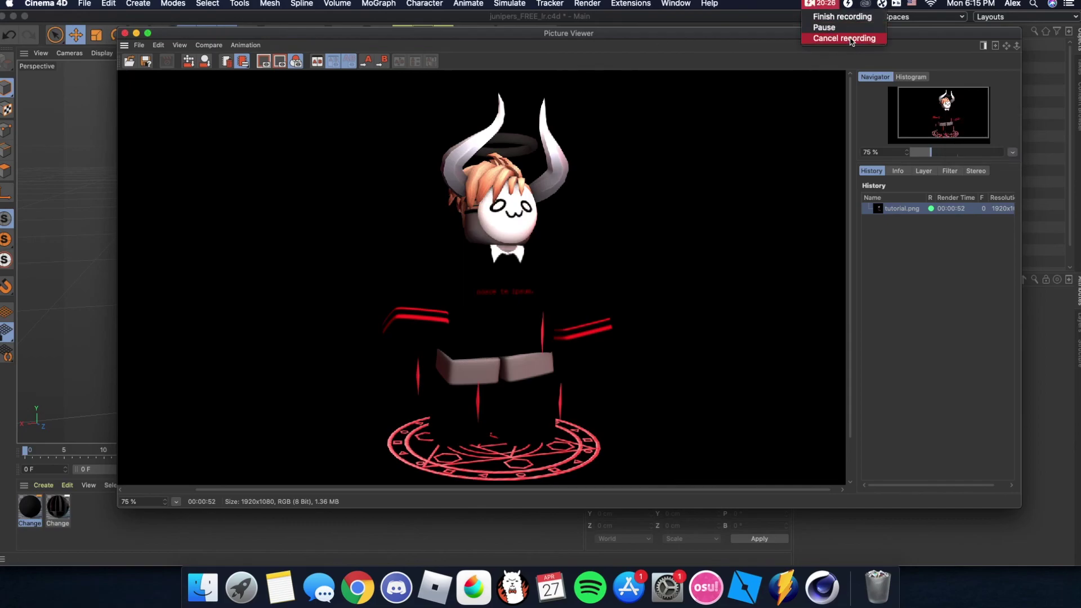